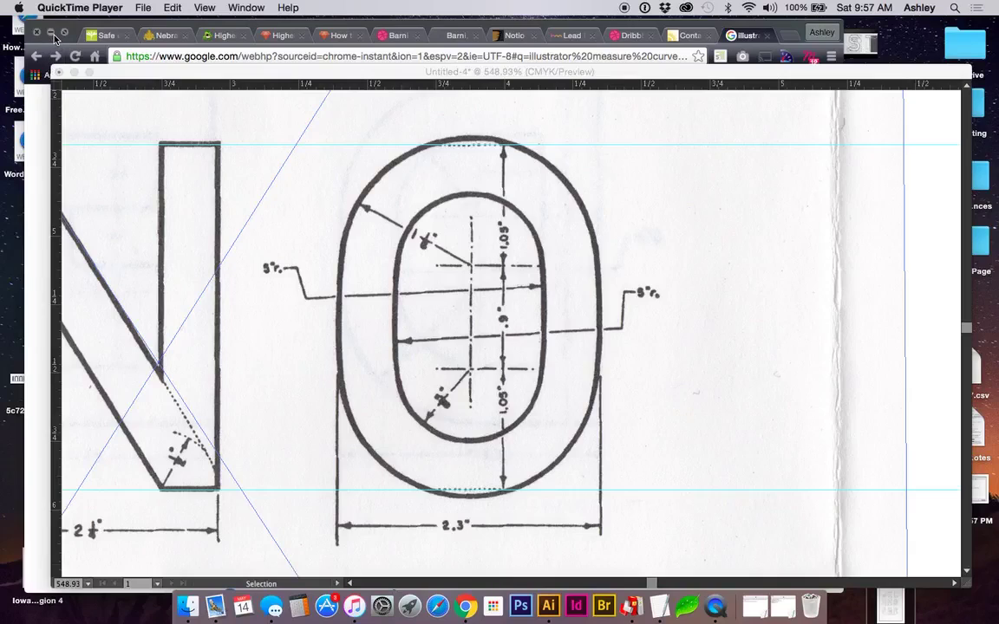
Minimize Chrome to bring forward the Illustrator document with the scanned 'NO' lettering template.
left_click(50, 32)
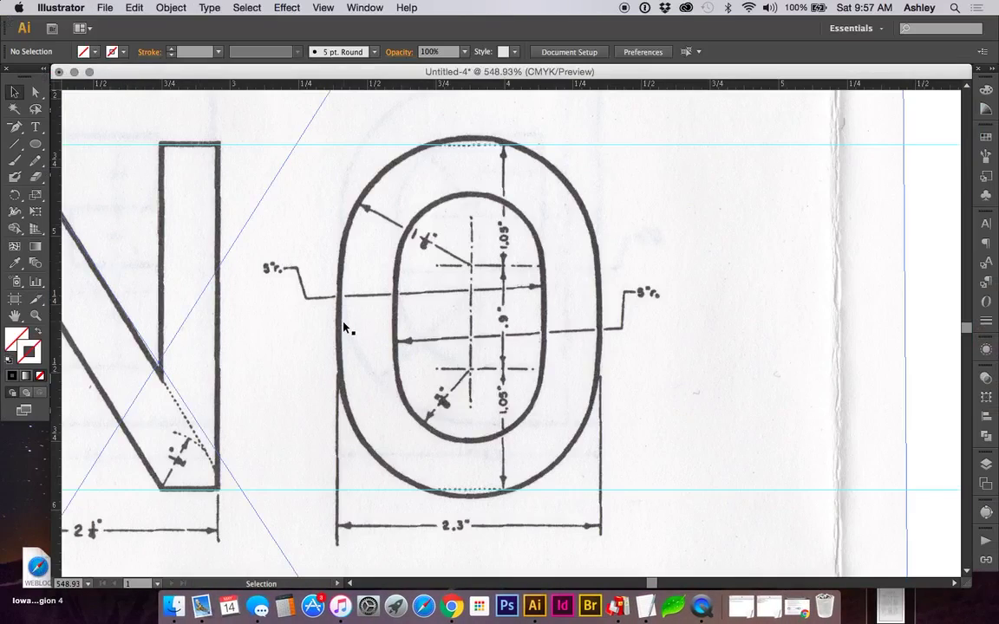
Draw a circle over the top of the O with no fill and a black stroke.
key("l")
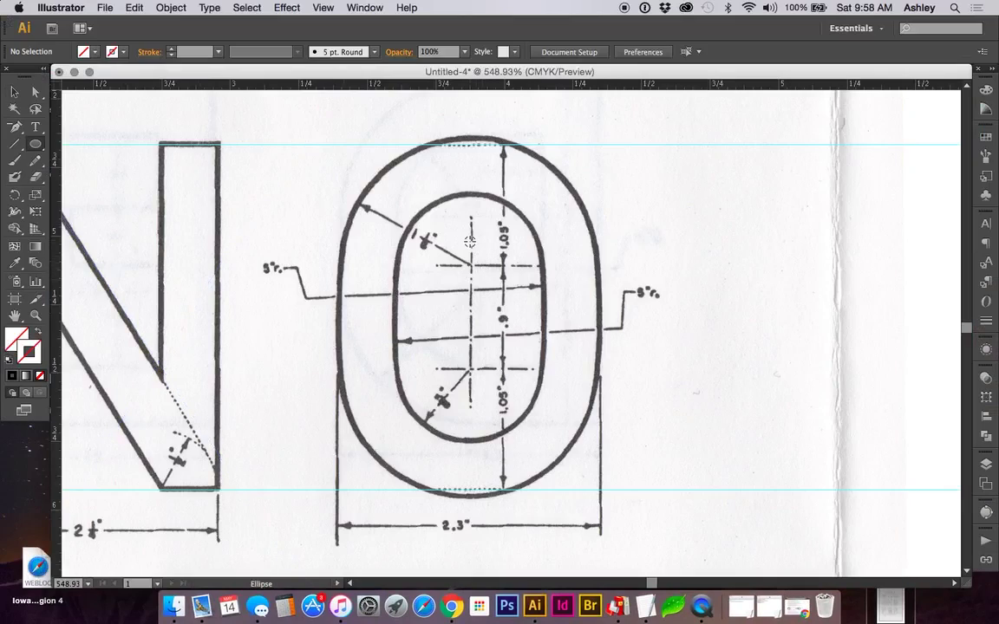
left_click_drag(469, 242, 595, 289)
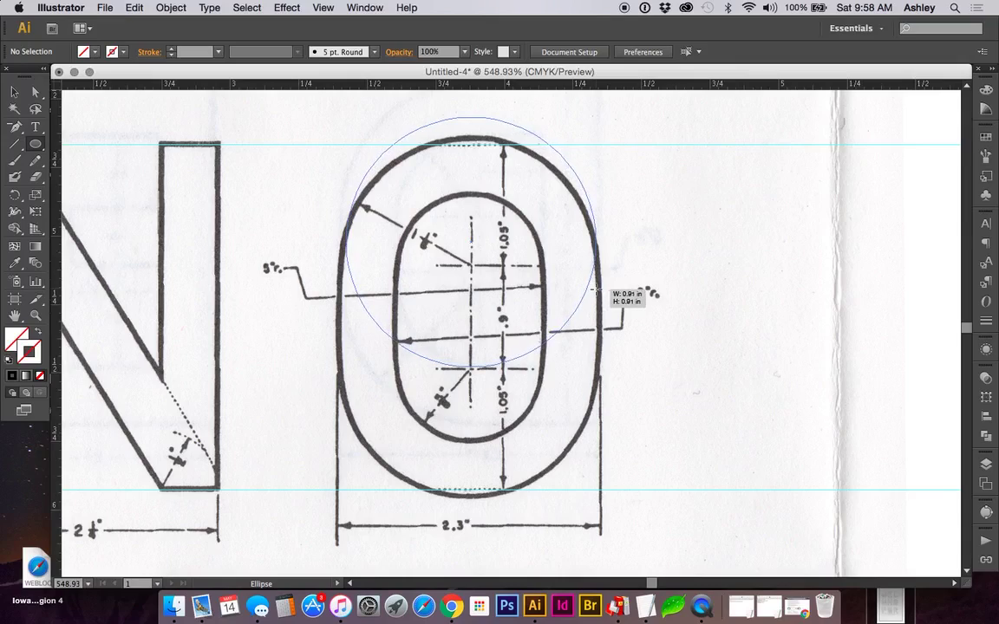
left_click_drag(595, 290, 595, 290)
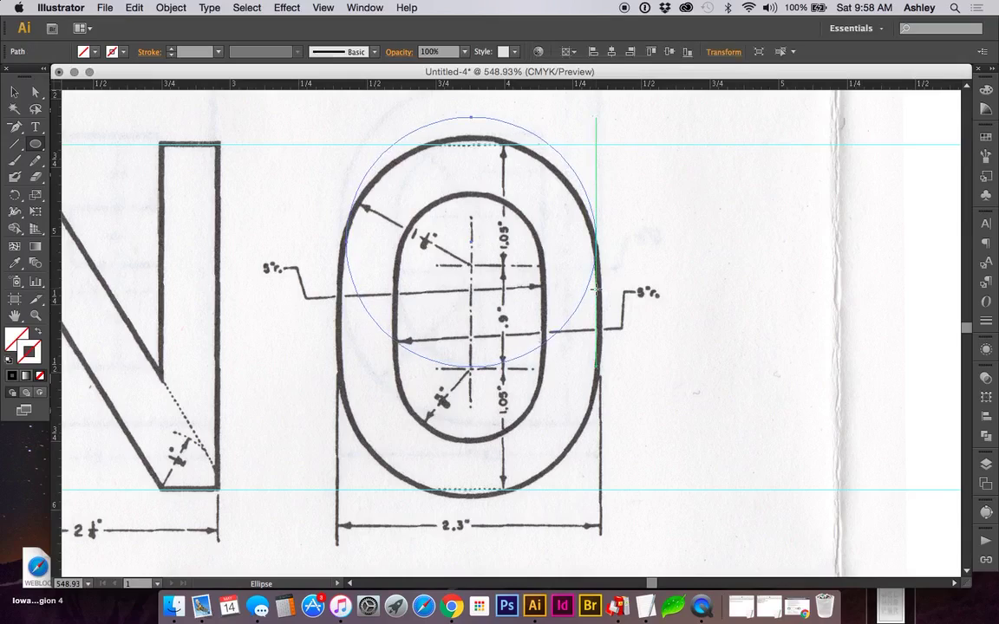
key("d")
key("slash")
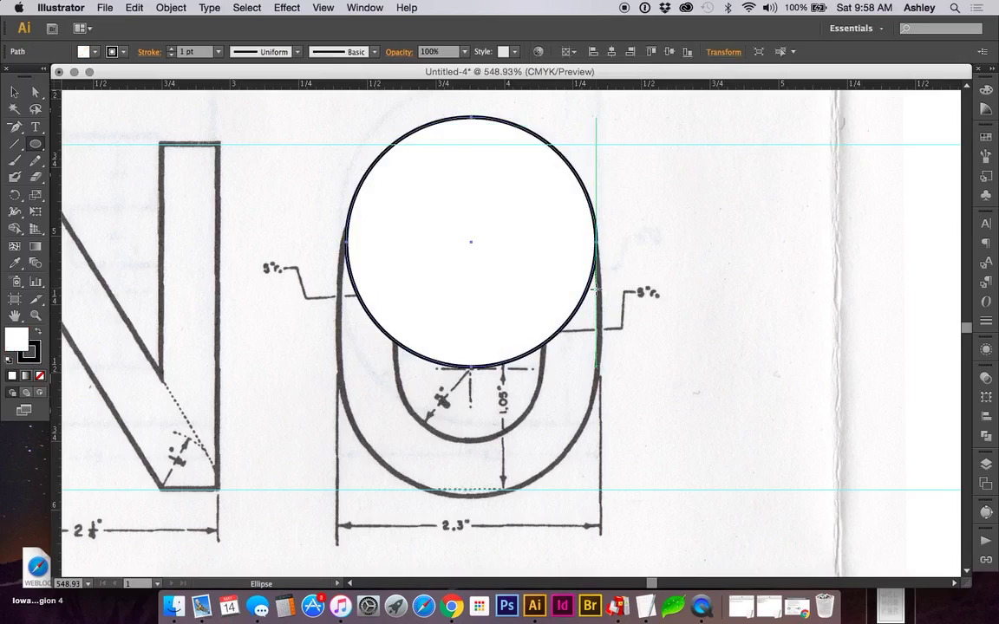
Move the circle onto the O's top outer curve and resize it to about 0.93 in.
key("v")
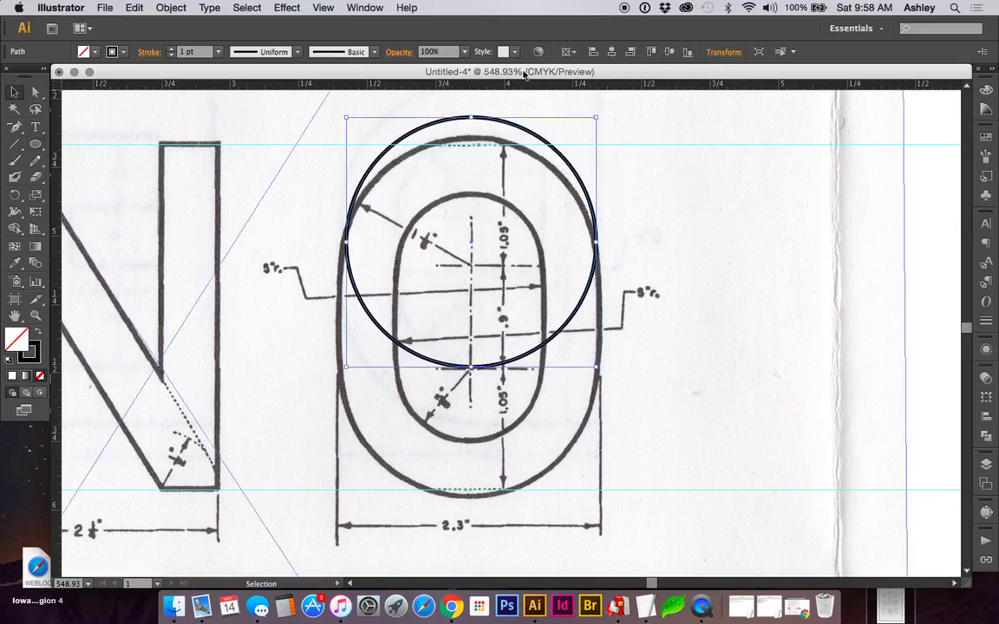
left_click_drag(500, 126, 502, 146)
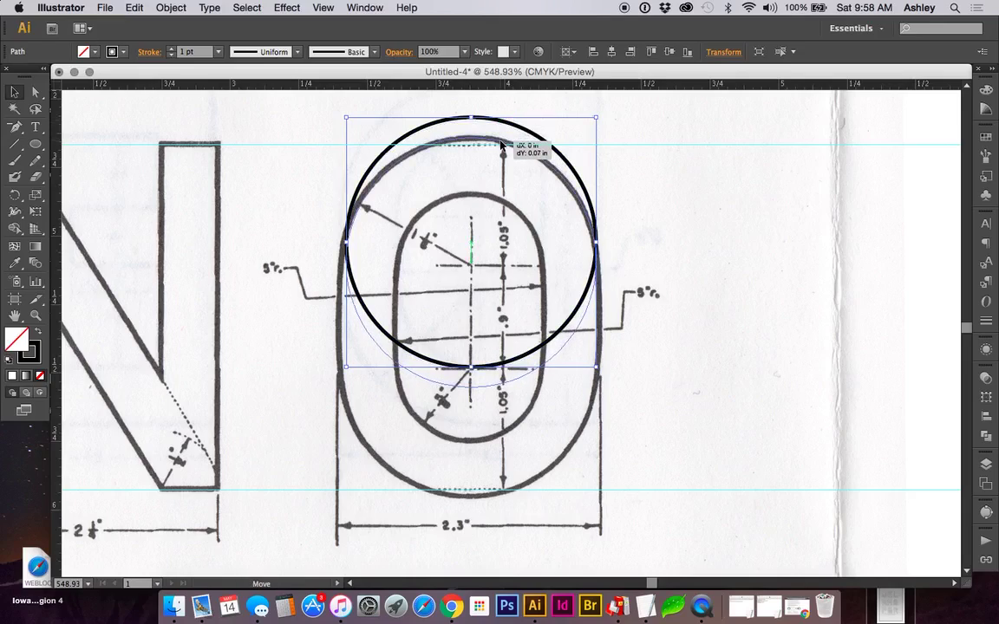
left_click_drag(502, 147, 502, 147)
key("z")
left_click_drag(267, 110, 667, 438)
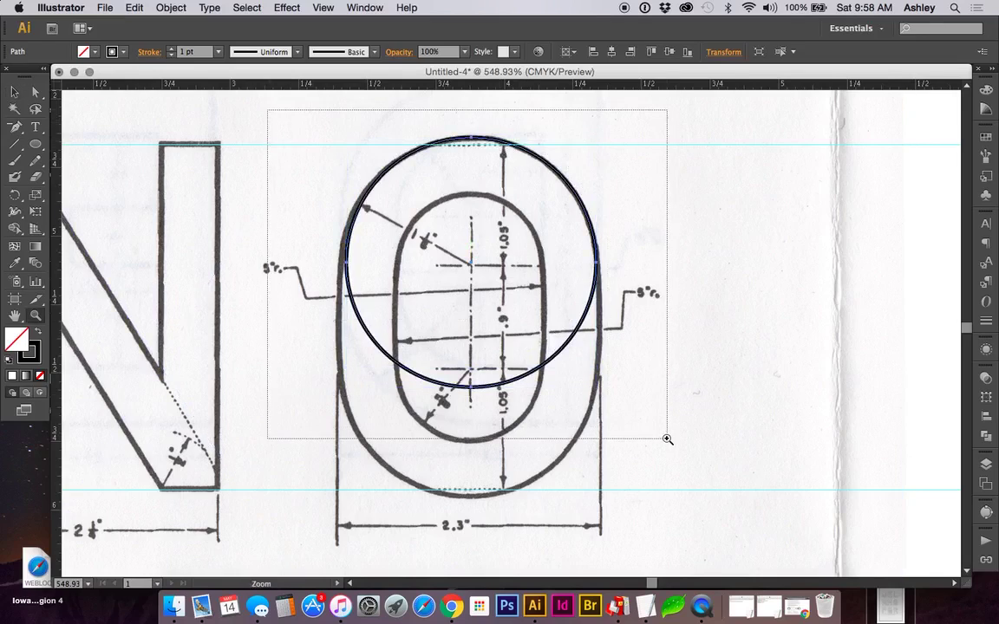
key("v")
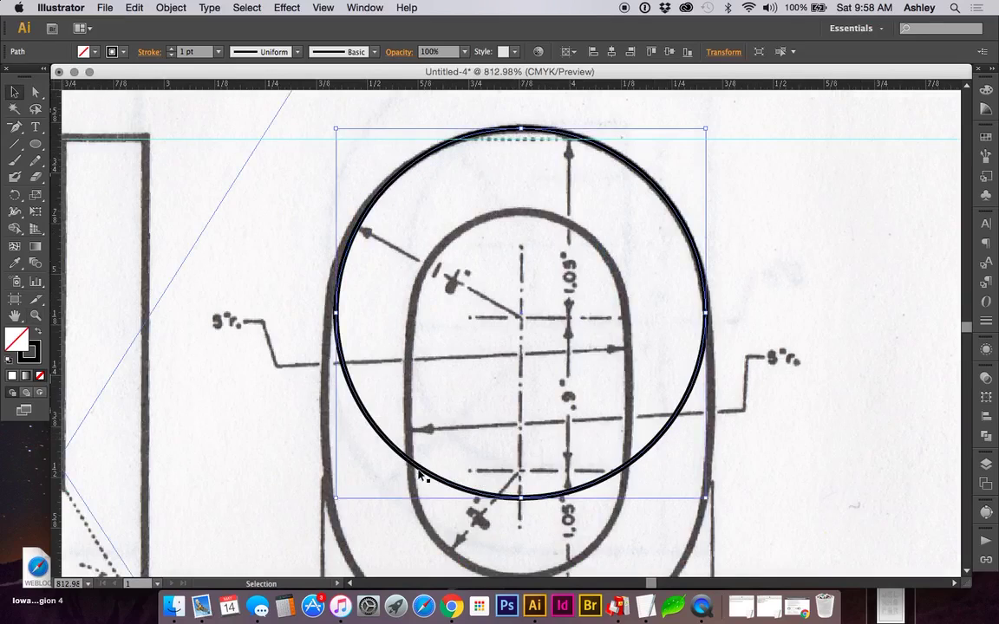
left_click_drag(336, 501, 332, 508)
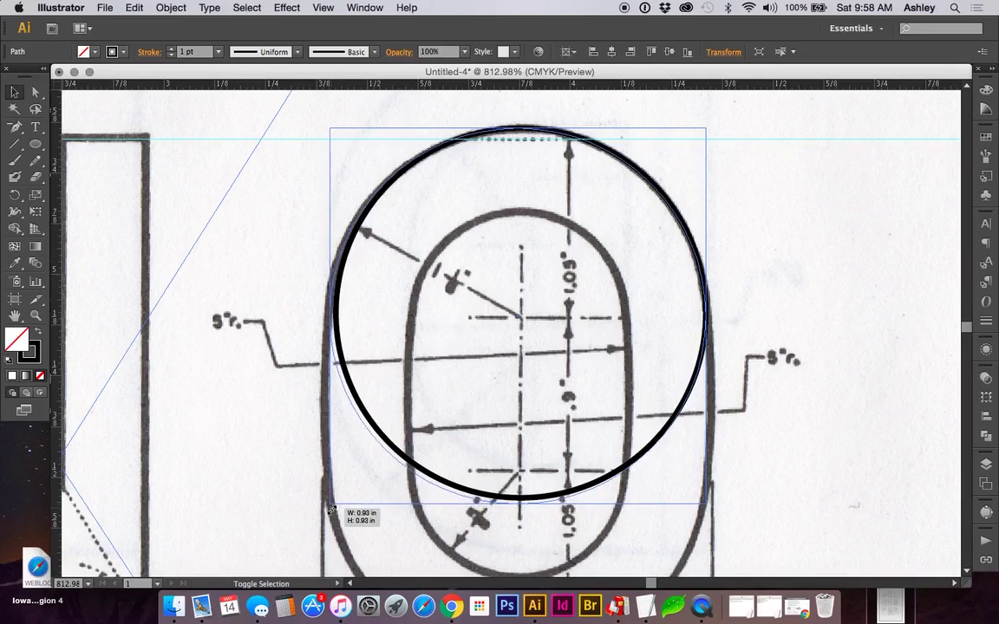
left_click_drag(333, 510, 330, 505)
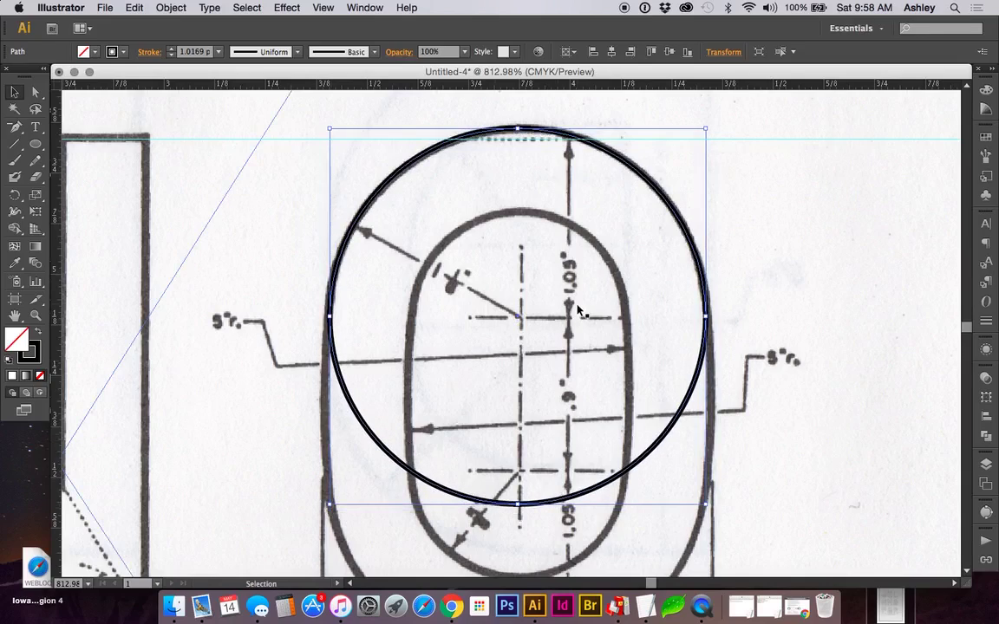
scroll(579, 309, "down", 3)
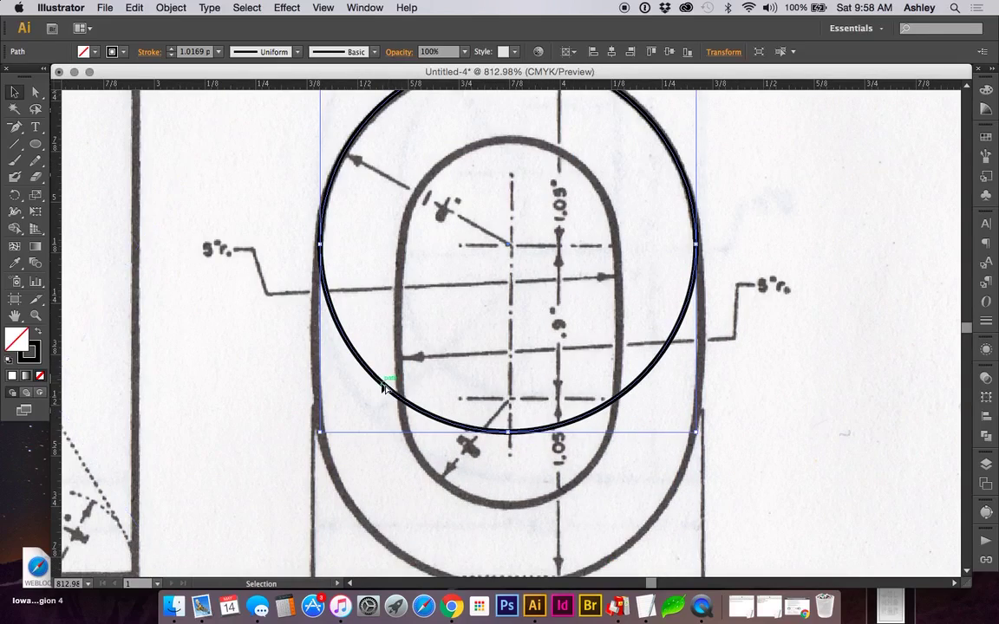
Duplicate the circle 0.38 in straight down onto the O's bottom outer curve.
left_click_drag(384, 387, 387, 543)
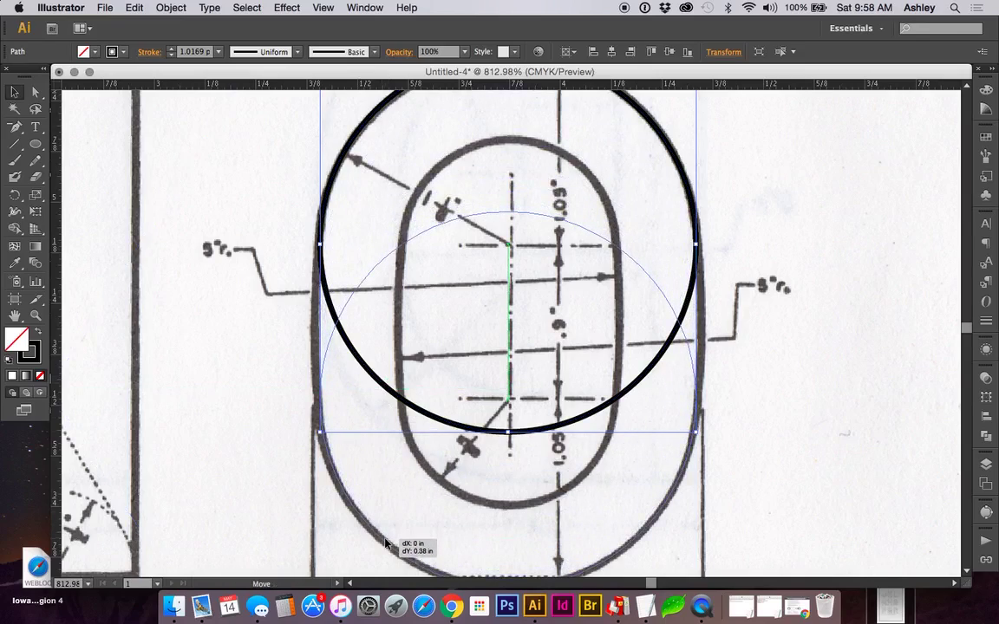
left_click_drag(387, 544, 386, 543)
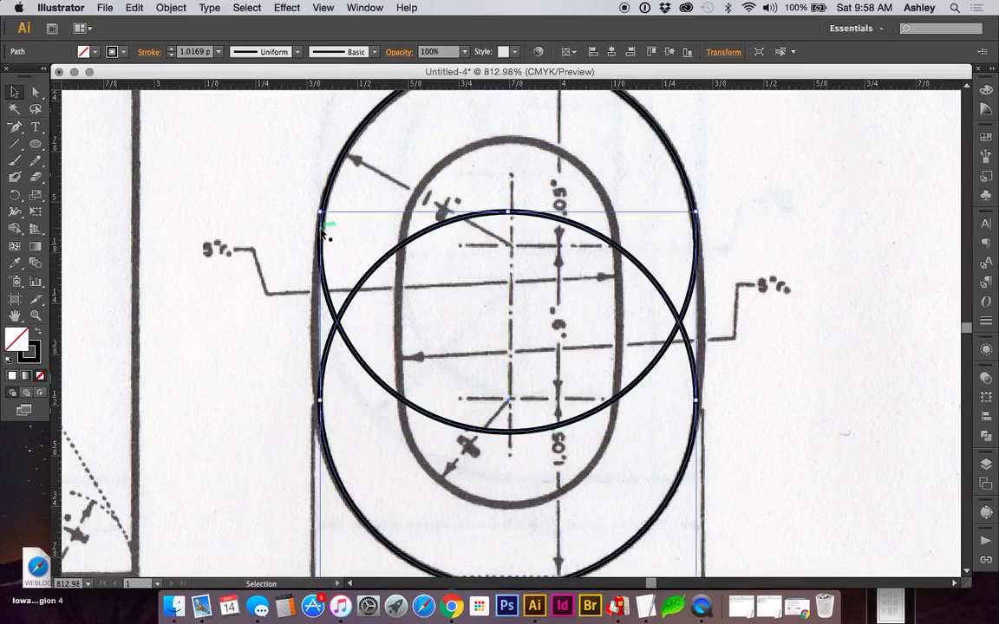
Cut the upper circle at its left and right anchors and delete its lower half.
key("c")
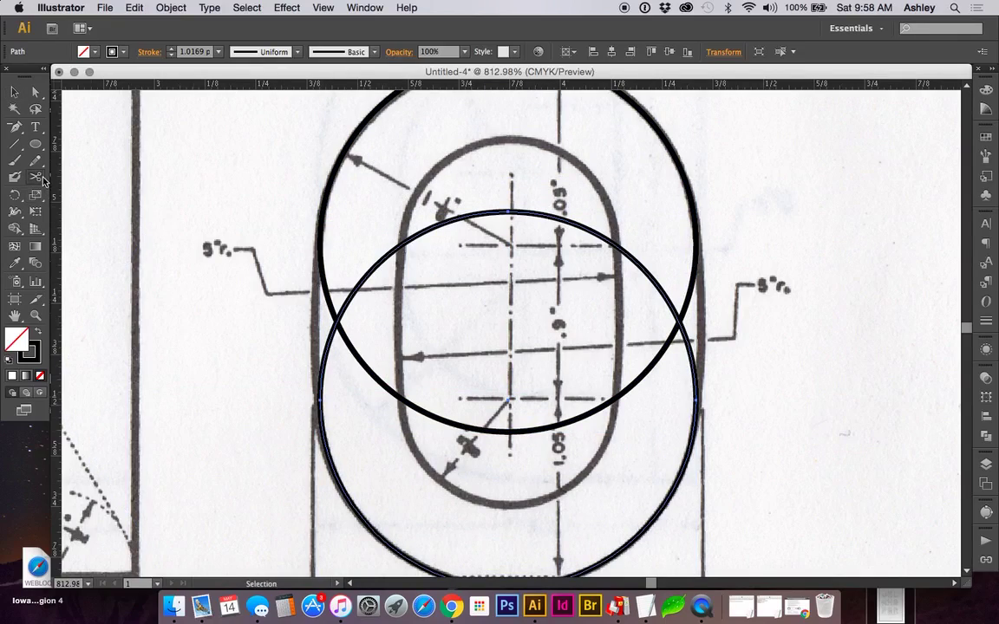
left_click(44, 180)
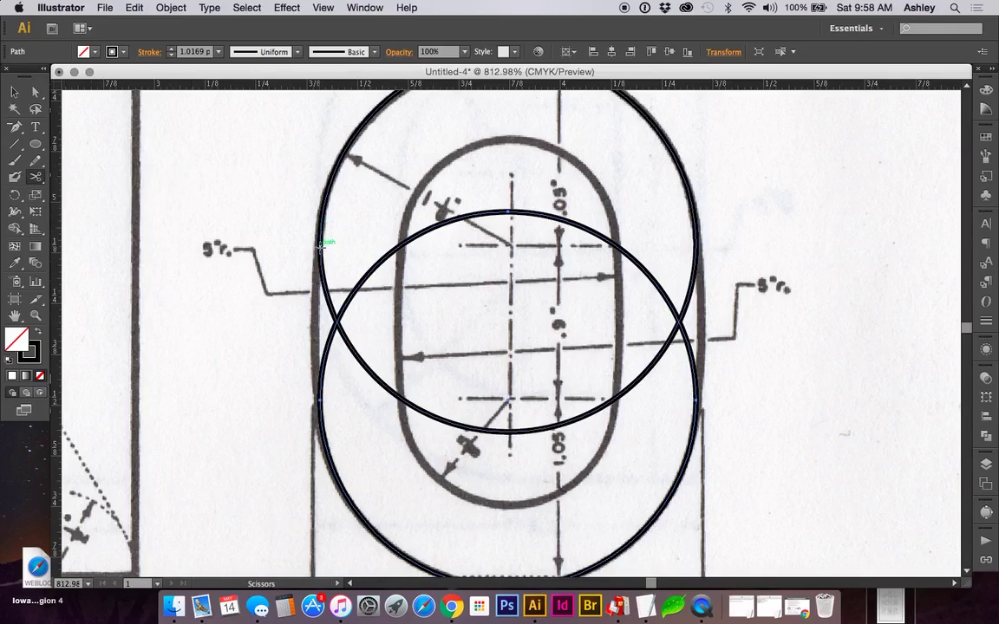
left_click(320, 243)
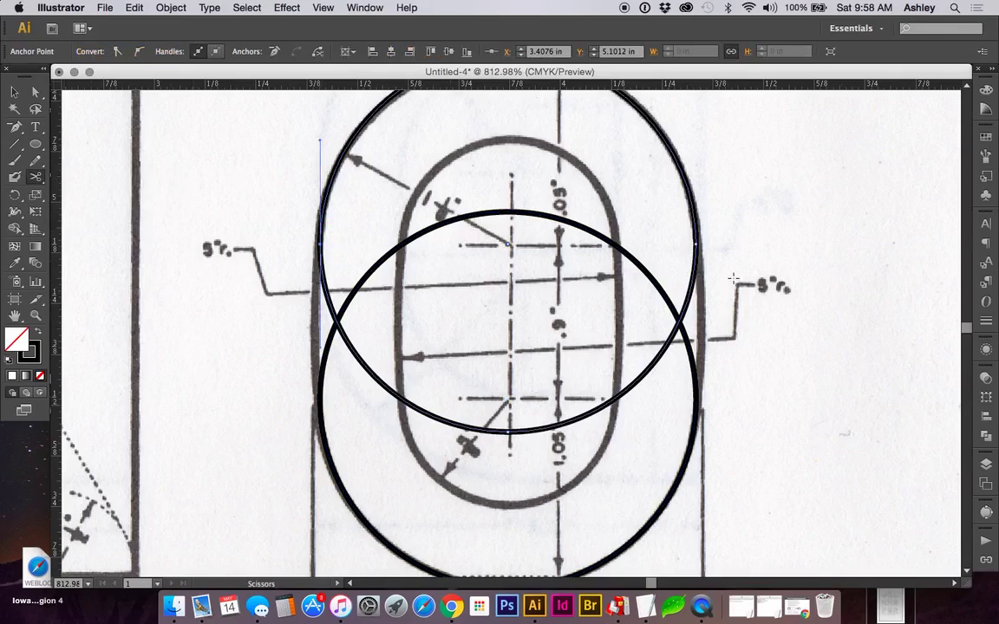
left_click(696, 246)
key("v")
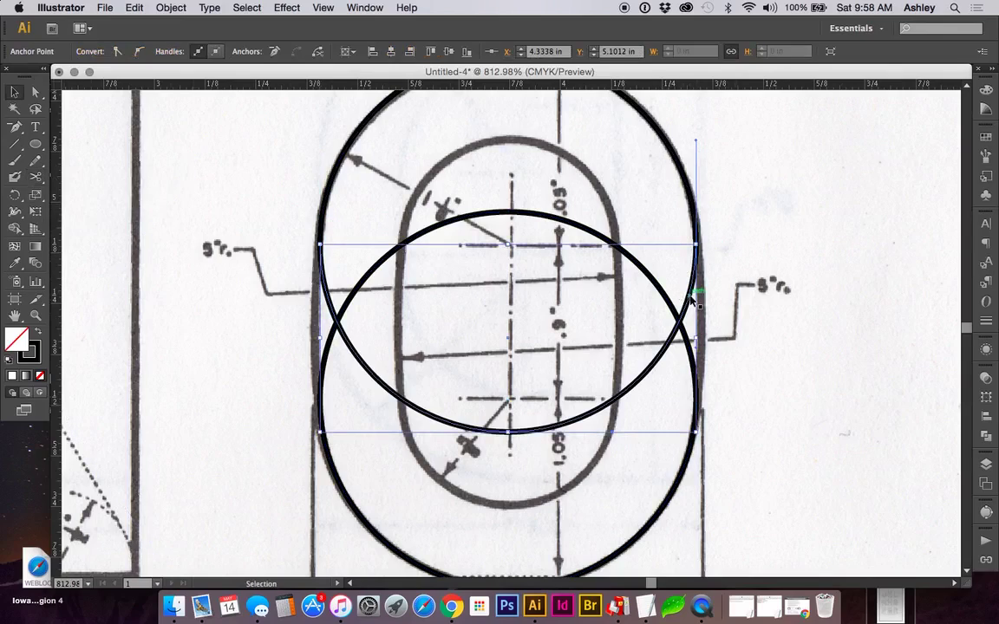
key("Delete")
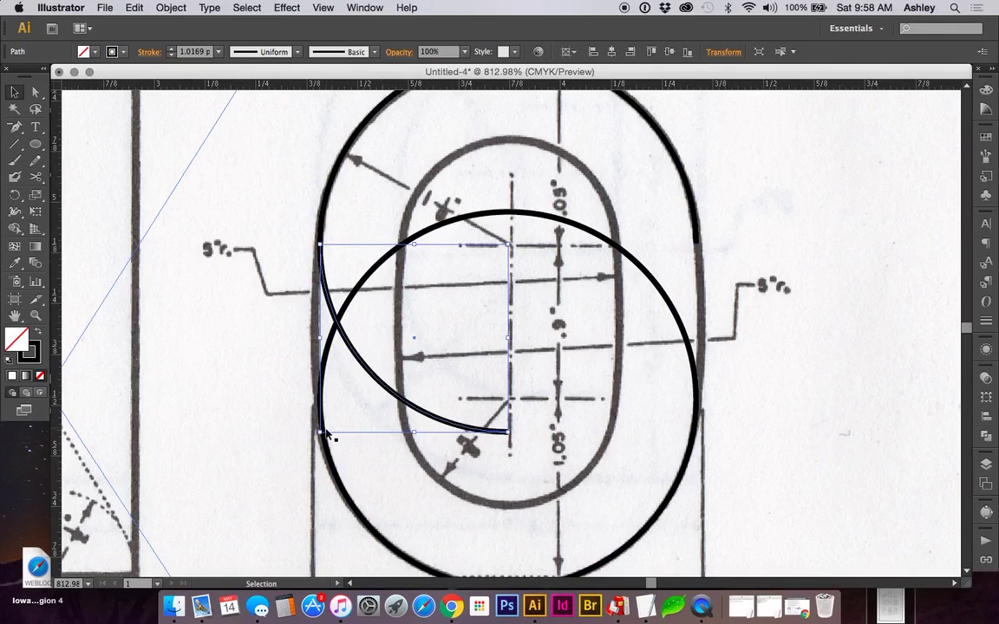
key("Delete")
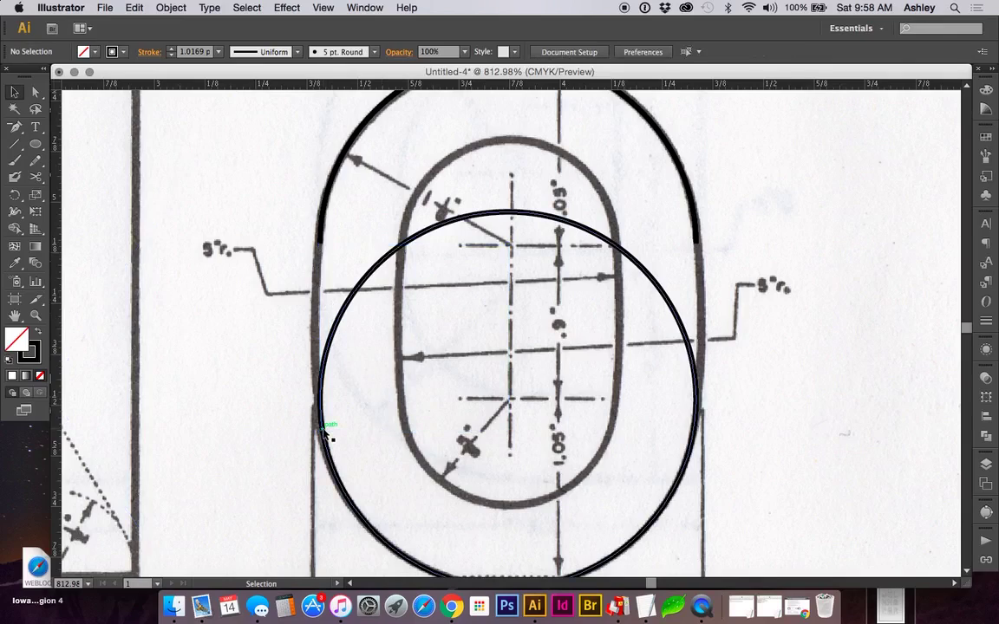
Cut the lower circle at its left and right anchors and delete its upper half.
left_click(324, 403)
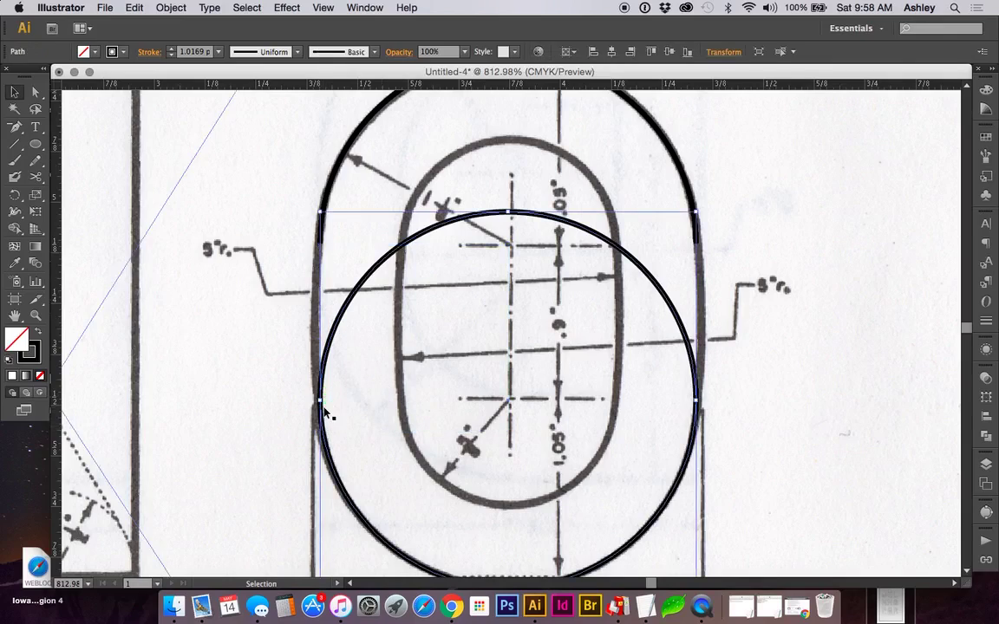
key("c")
left_click(320, 402)
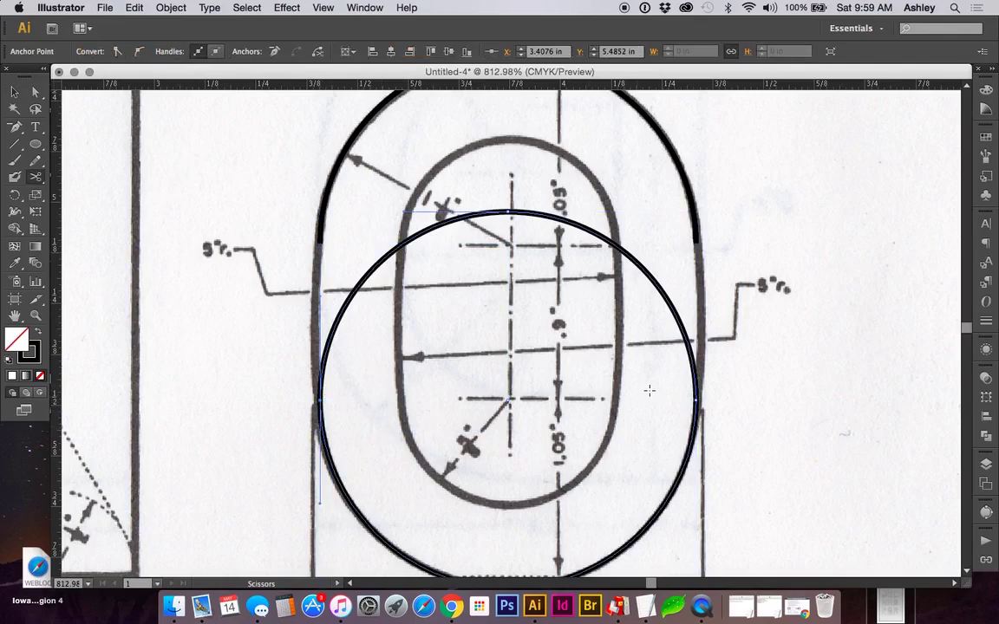
left_click(696, 400)
key("v")
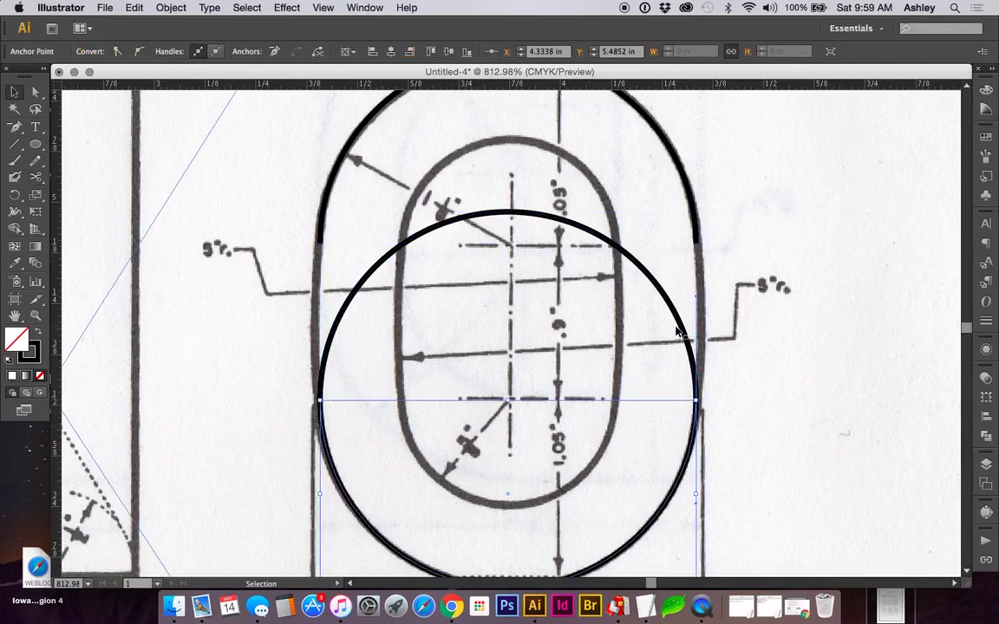
left_click(680, 331, "shift")
key("Delete")
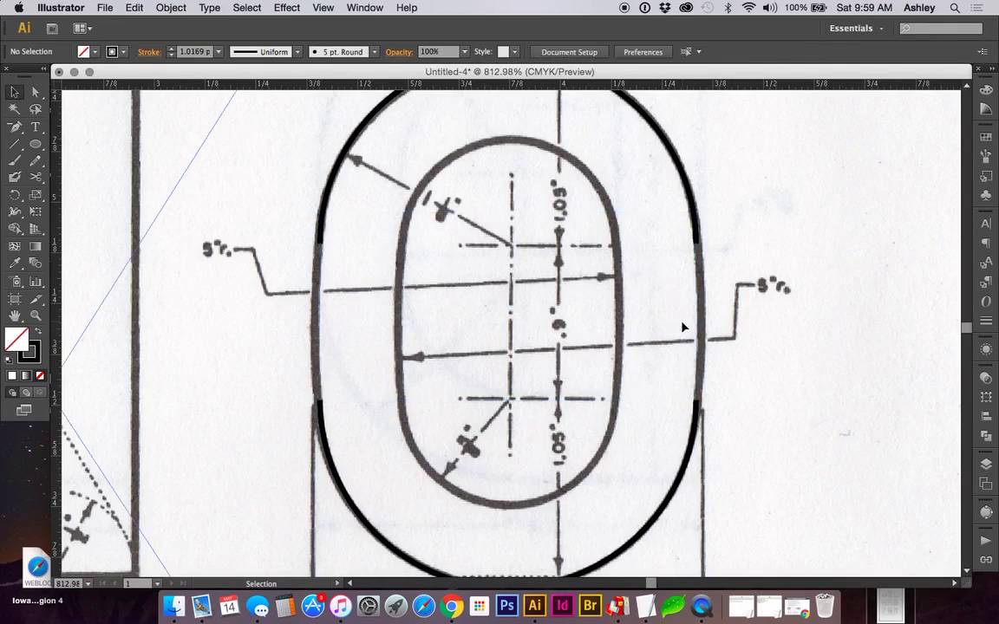
Join the top and bottom arcs' end anchors on both sides with straight segments (Cmd+J).
key("a")
left_click(320, 244)
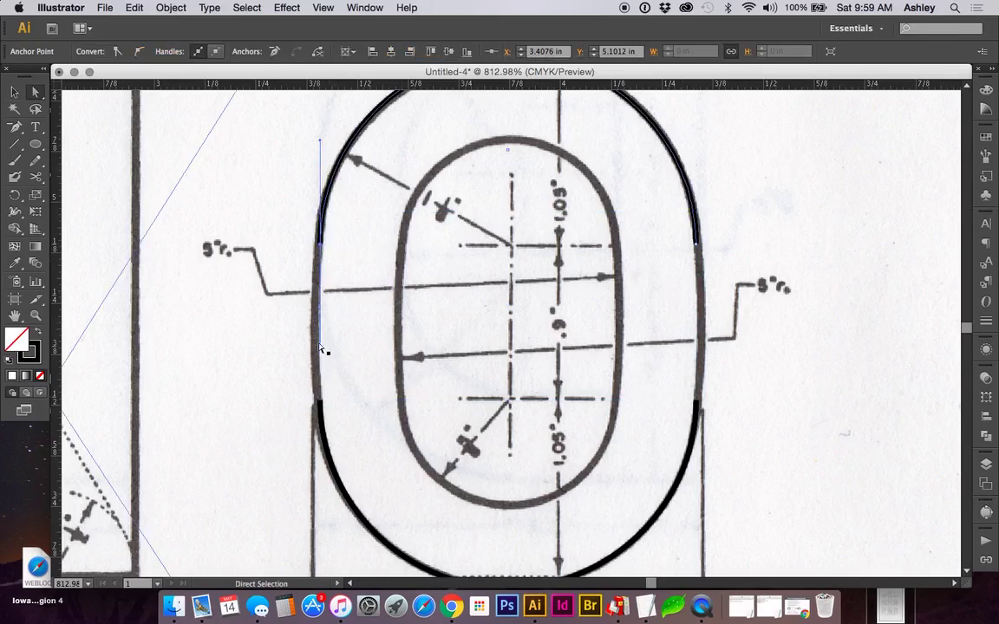
left_click(320, 402, "shift")
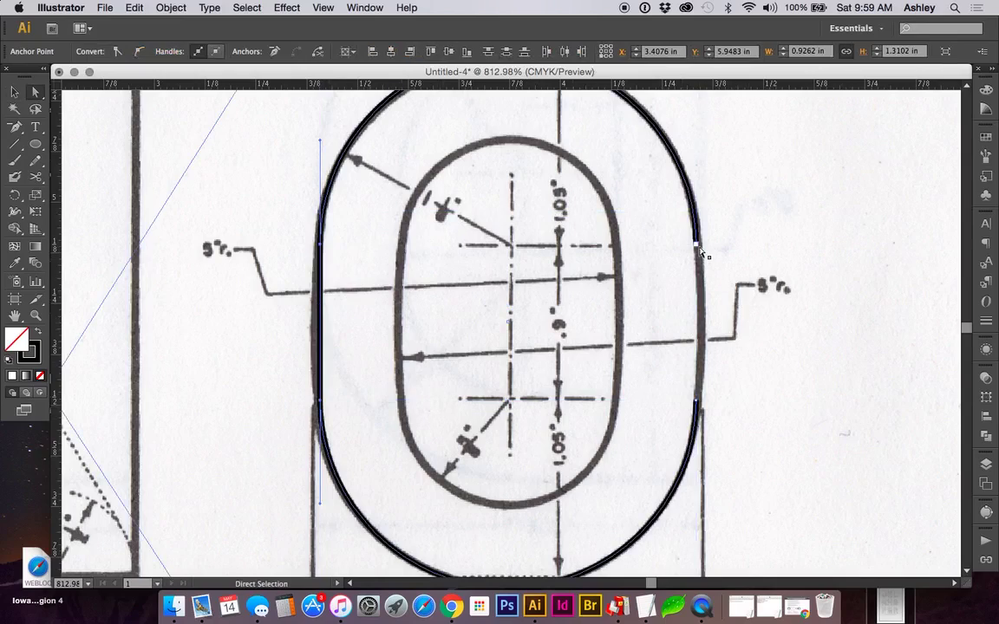
left_click_drag(696, 243, 699, 265)
left_click(696, 403)
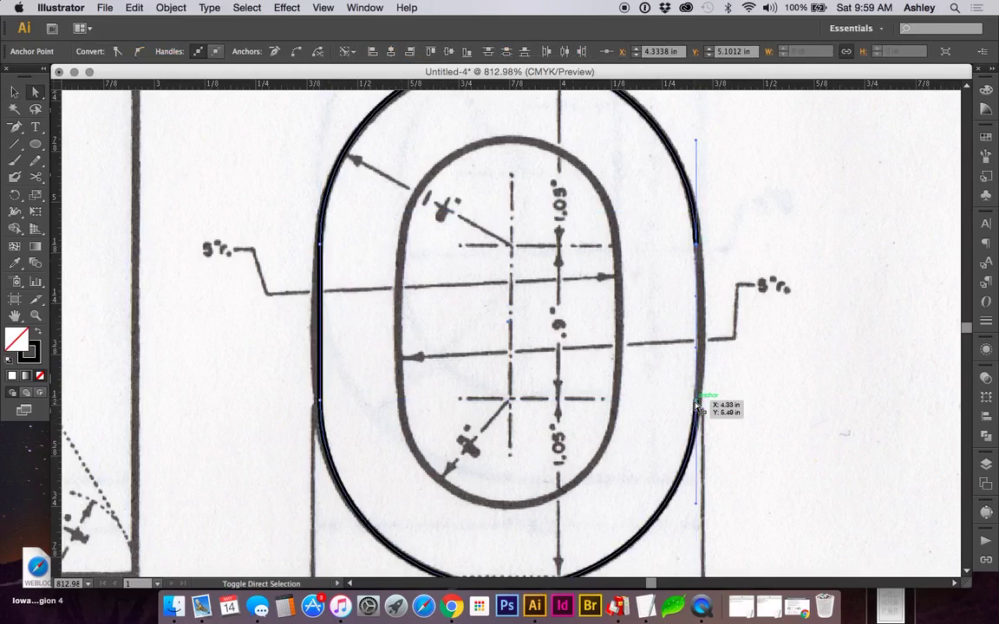
left_click(696, 403)
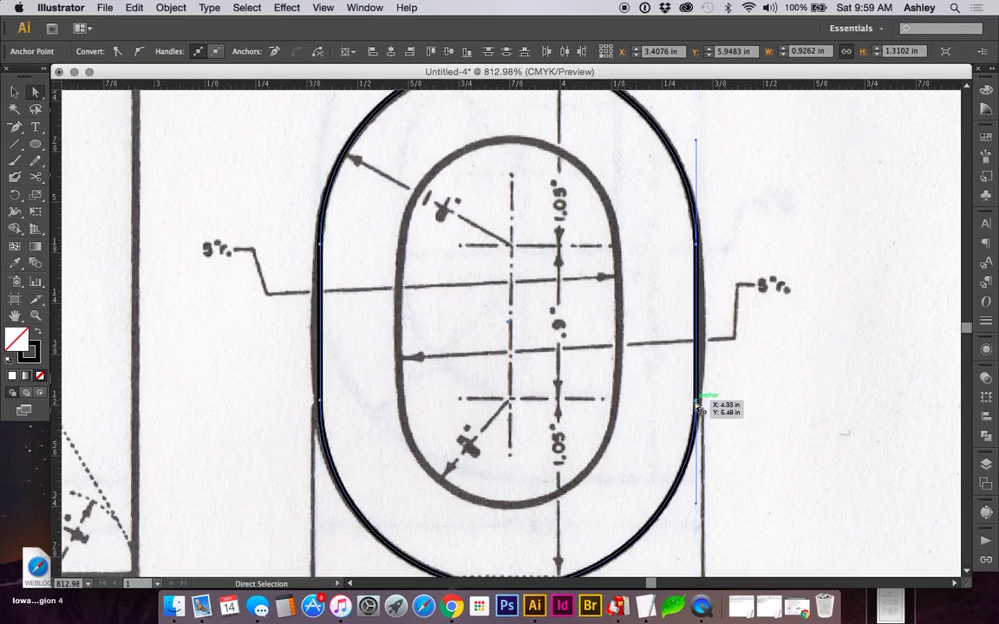
key("plus")
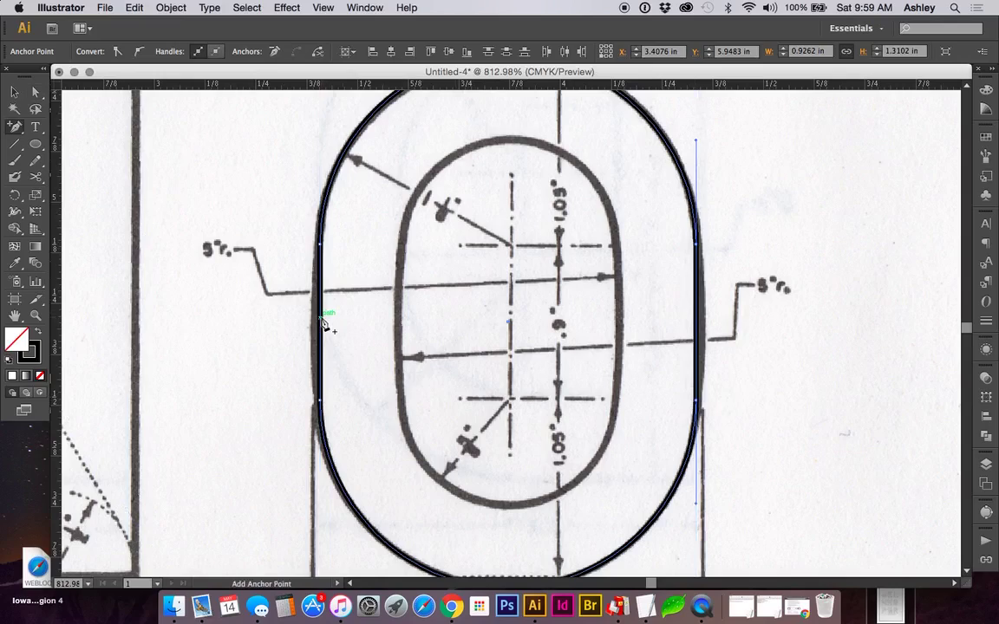
Add smooth midway anchors on both oval sides and nudge the left side onto the scan's edge.
left_click(323, 324)
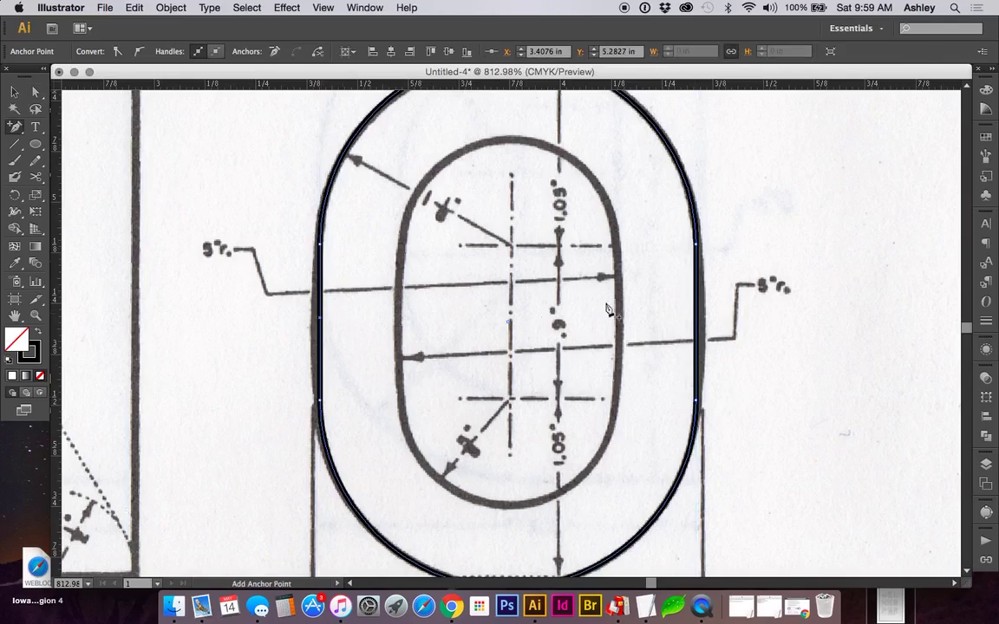
left_click(698, 323)
left_click_drag(698, 324, 706, 324)
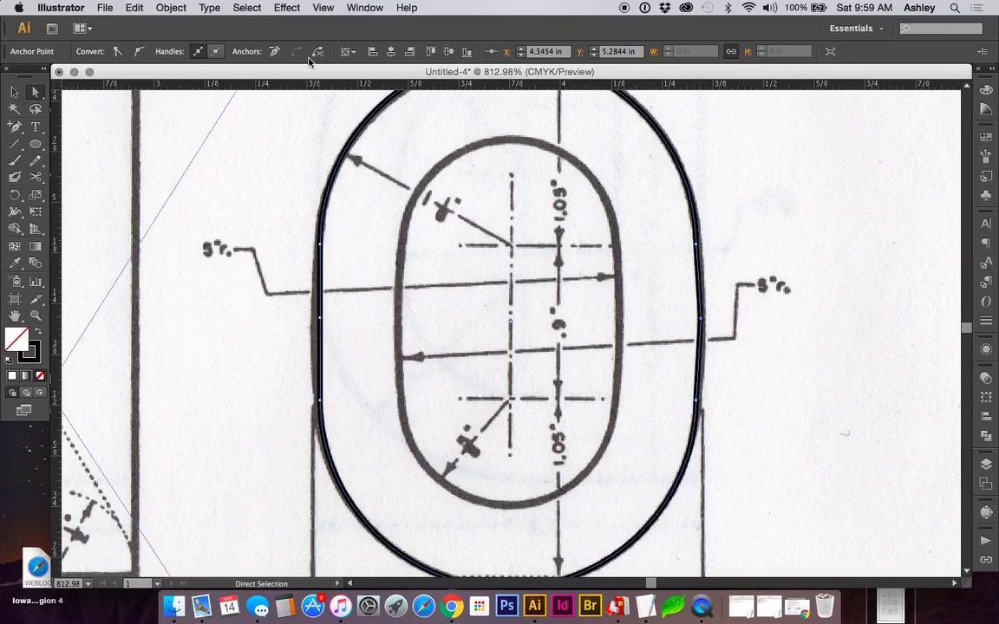
left_click(141, 54)
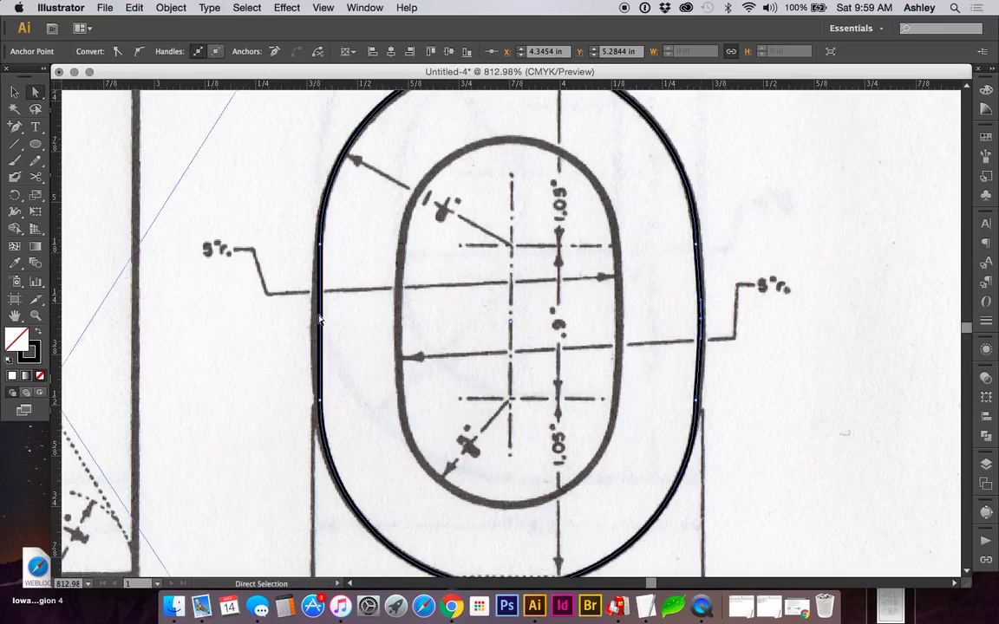
left_click_drag(318, 321, 318, 323)
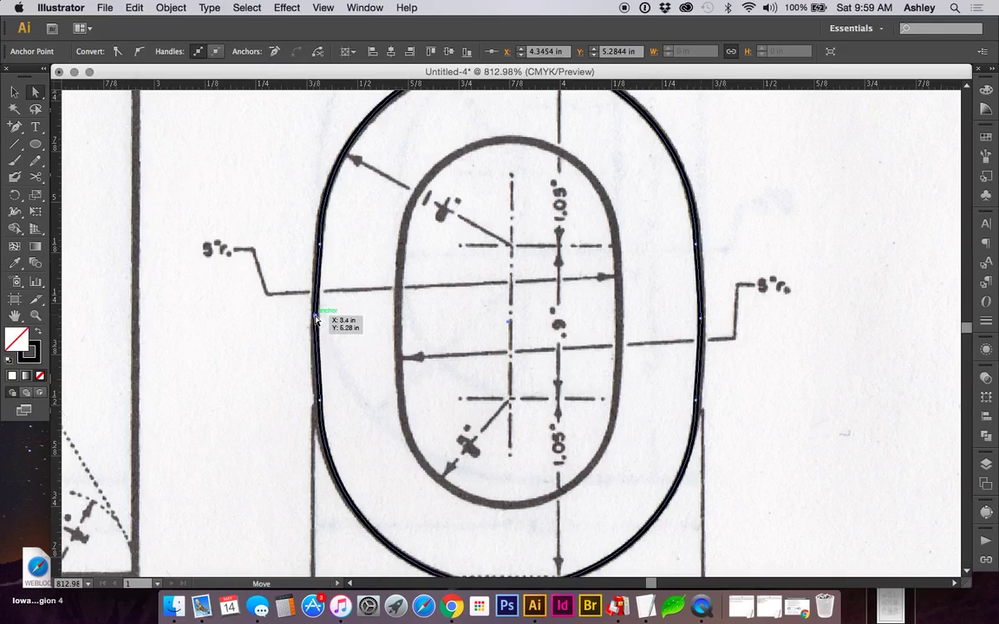
left_click(137, 53)
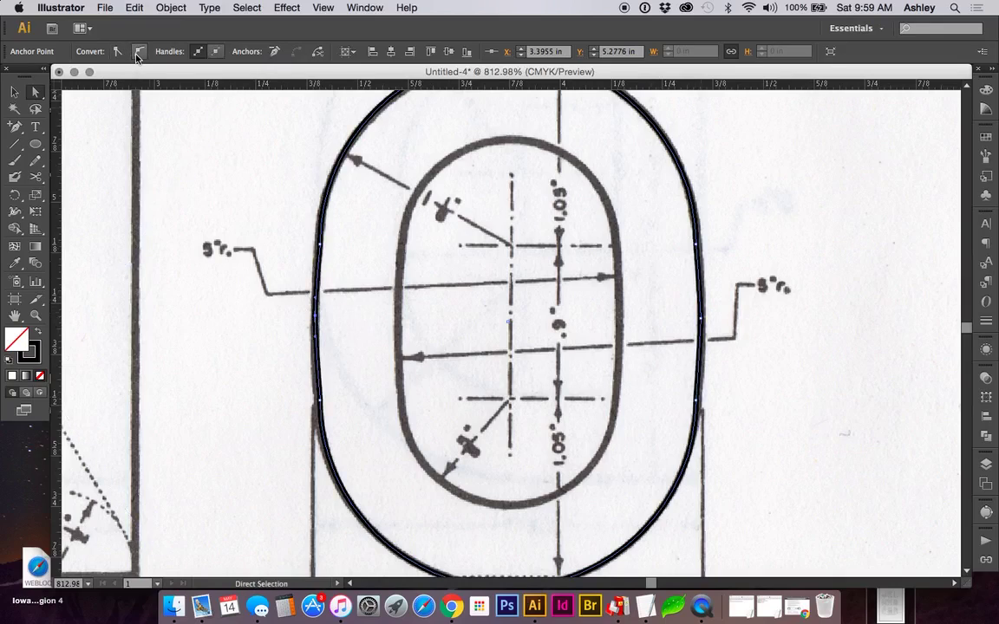
left_click(321, 247)
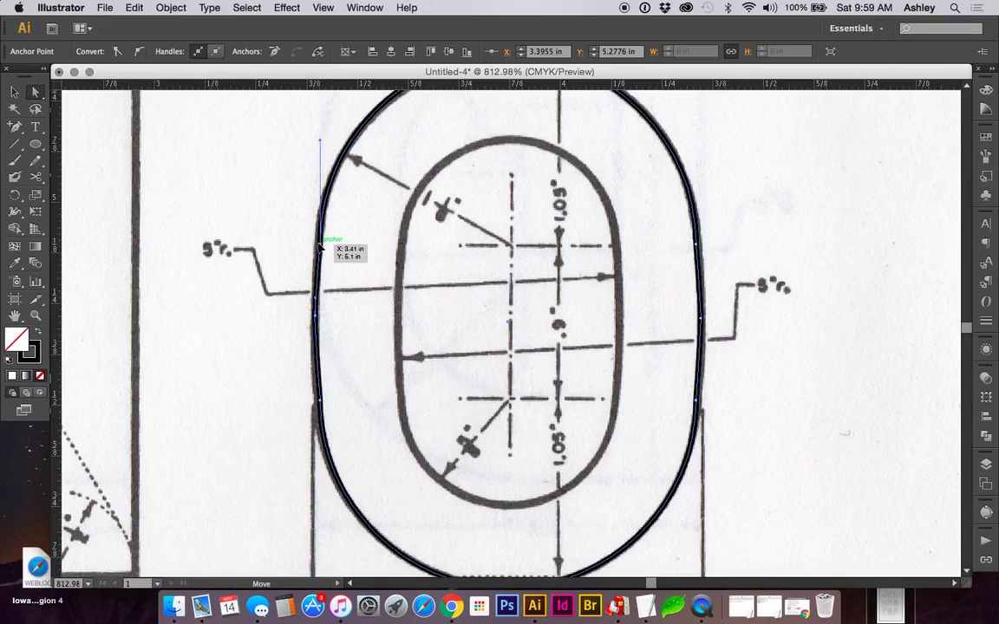
left_click_drag(321, 247, 317, 258)
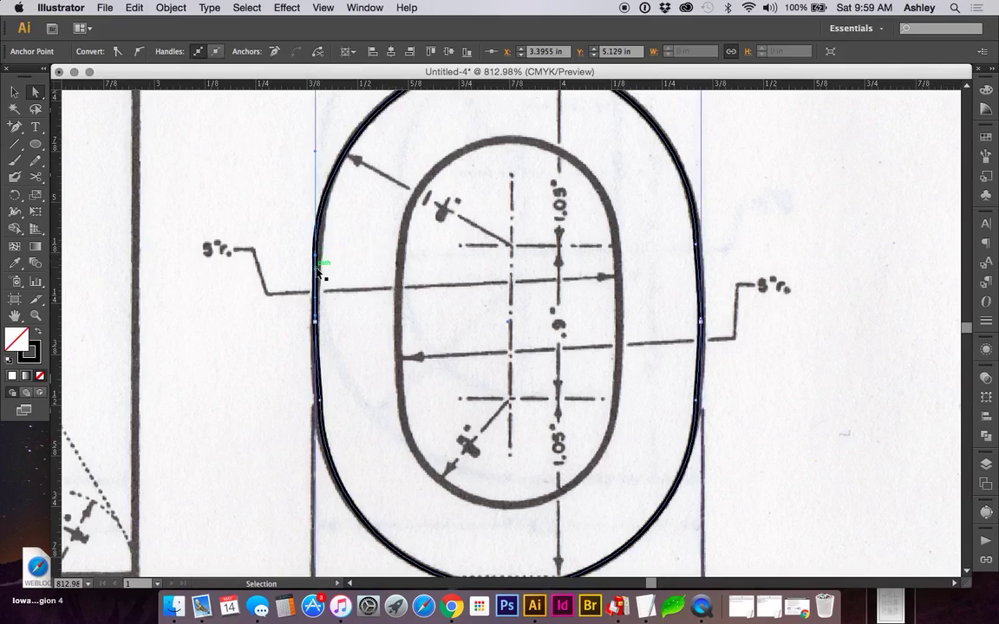
Nudge the outer oval's upper-left anchor and lengthen its handle to reshape the top-left arc.
key("z")
left_click_drag(272, 160, 405, 465)
key("a")
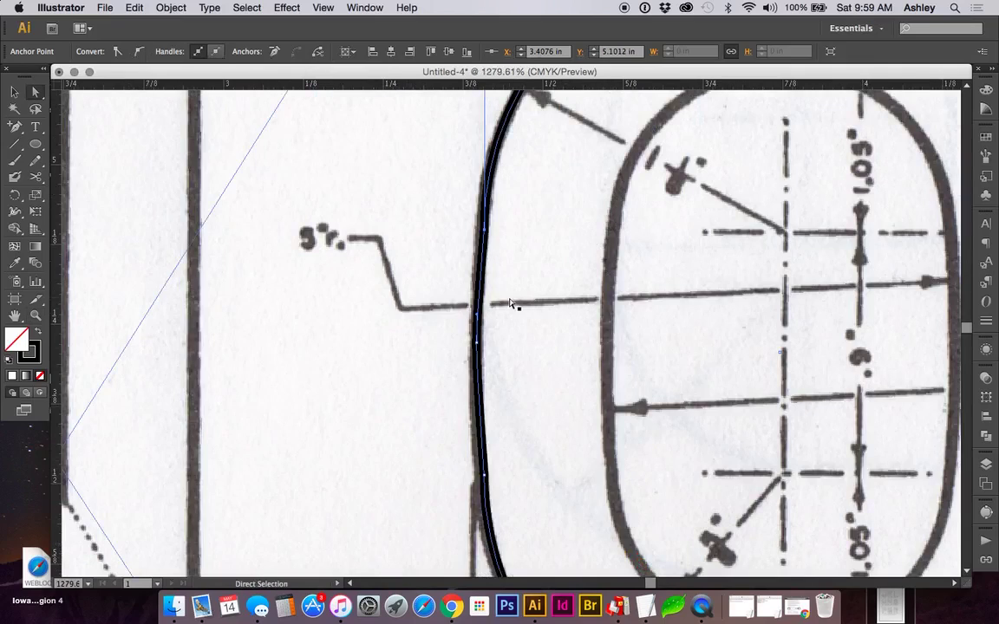
left_click_drag(484, 229, 480, 234)
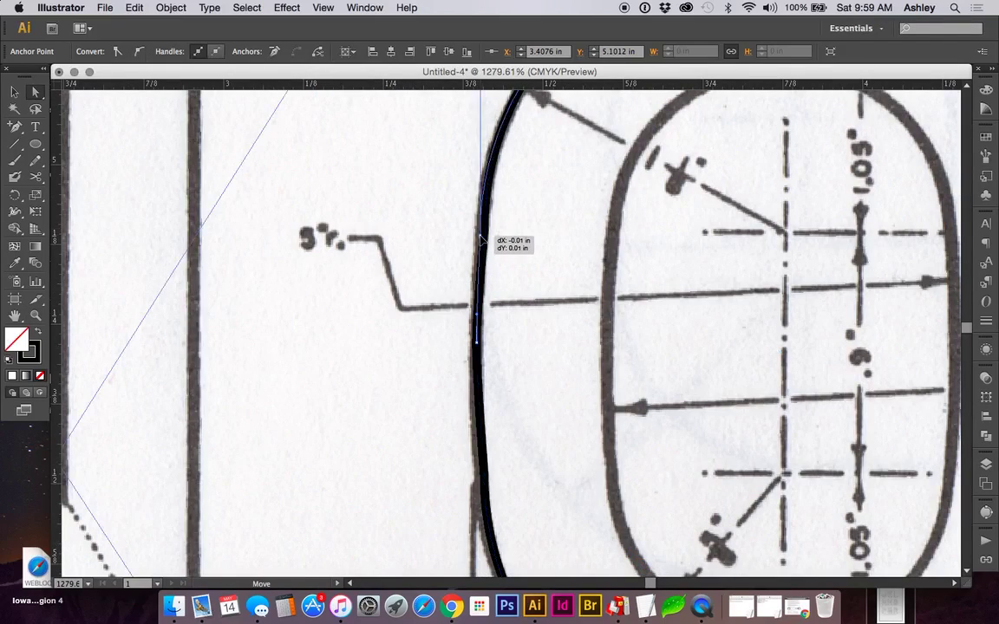
scroll(499, 272, "up", 3)
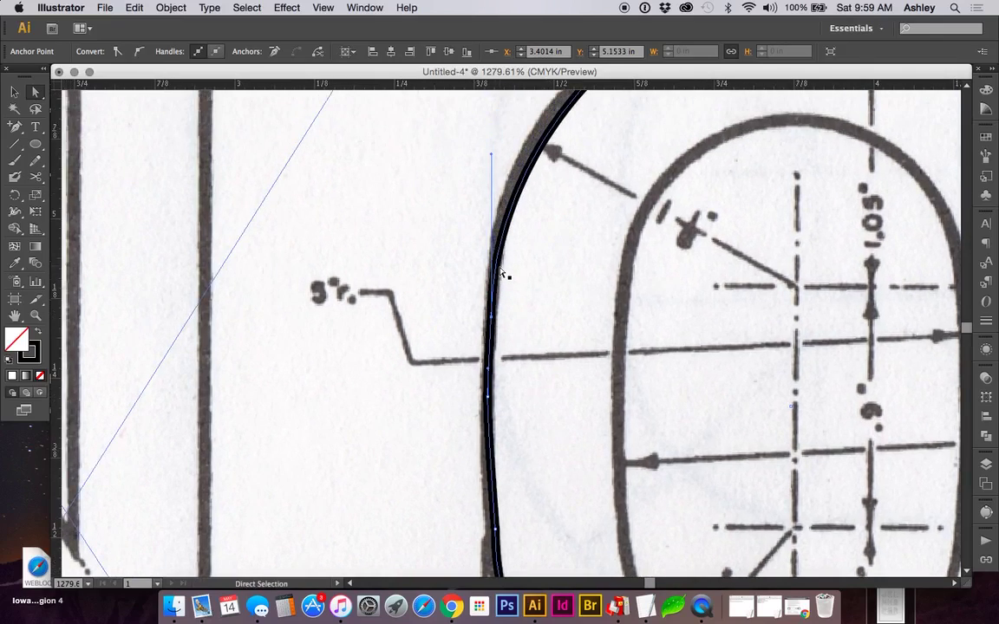
scroll(529, 241, "up", 1)
scroll(529, 238, "up", 5)
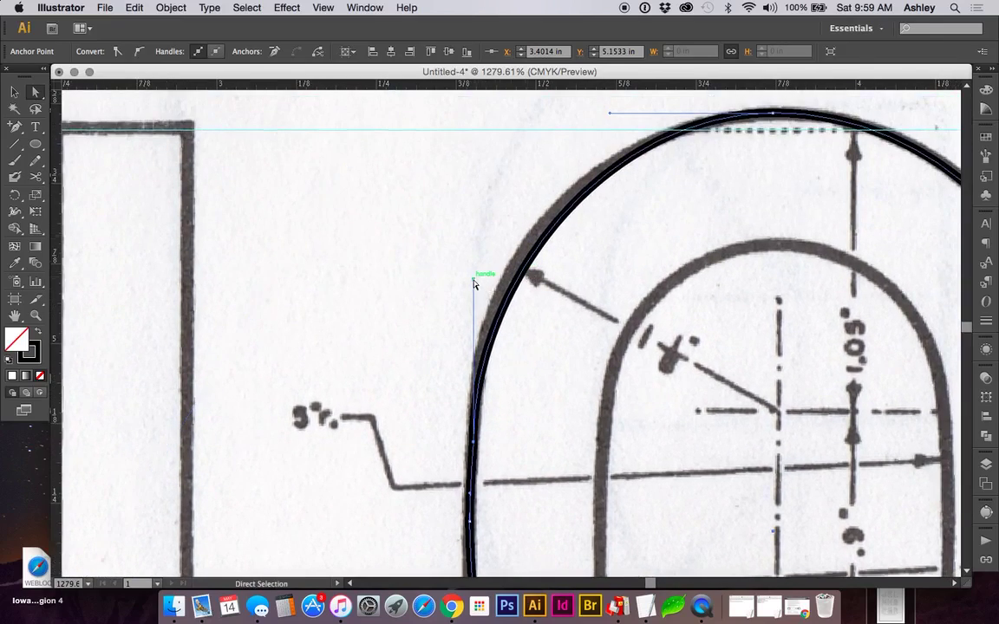
left_click_drag(474, 284, 474, 260)
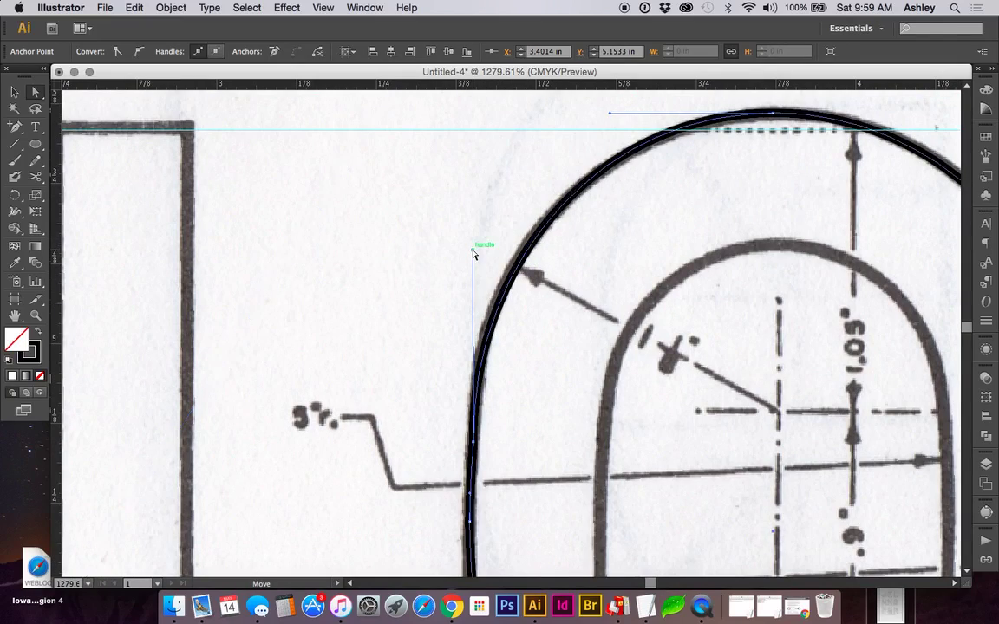
key("super+minus")
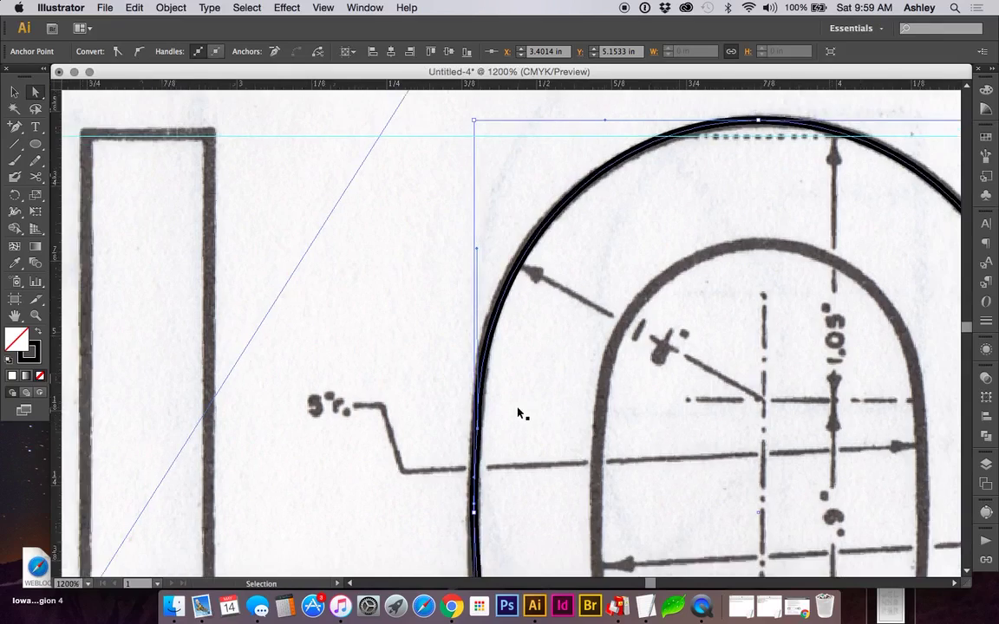
key("super+minus")
key("super+minus")
scroll(520, 414, "down", 3)
scroll(520, 415, "right", 4)
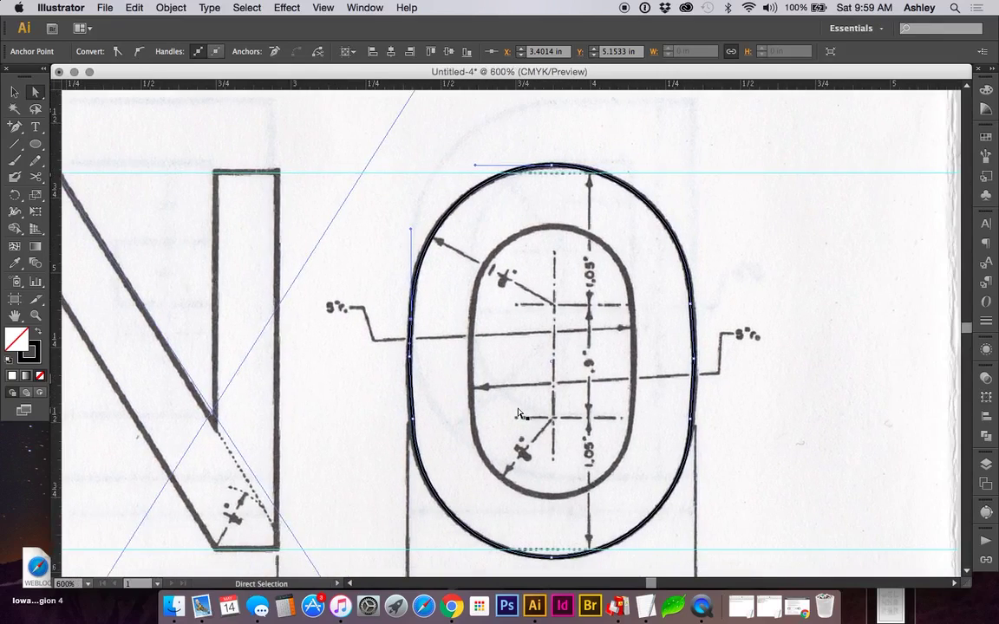
left_click(813, 419)
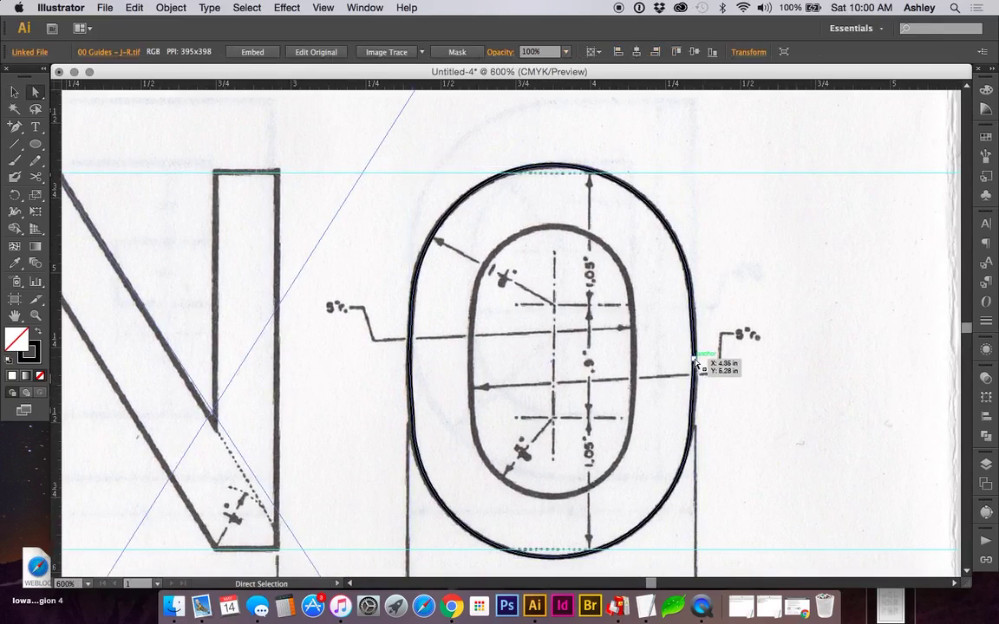
Move the outer oval's right-side anchor up along the scanned edge.
key("minus")
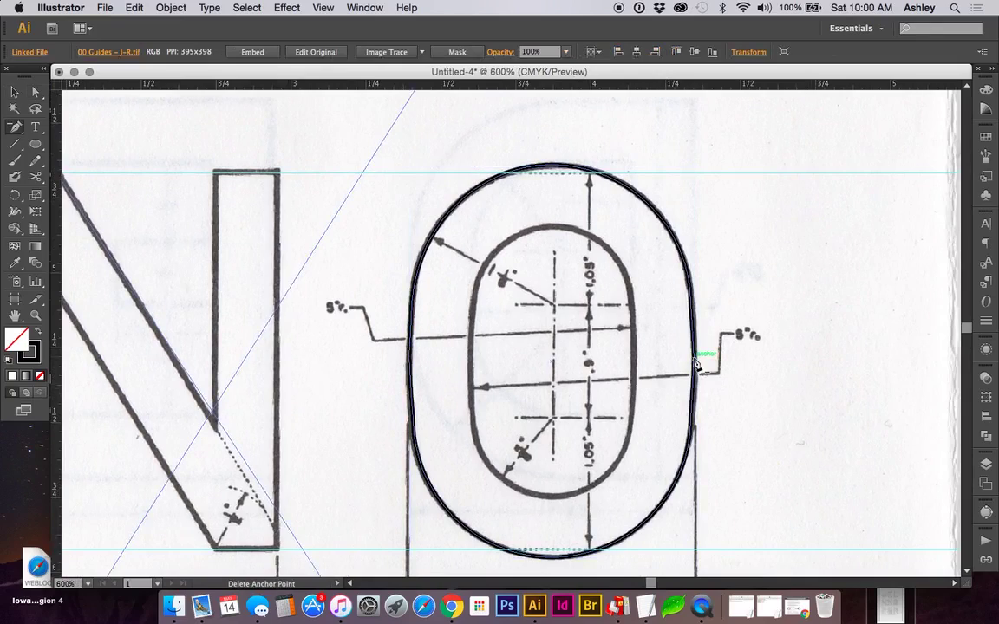
key("a")
left_click(696, 364)
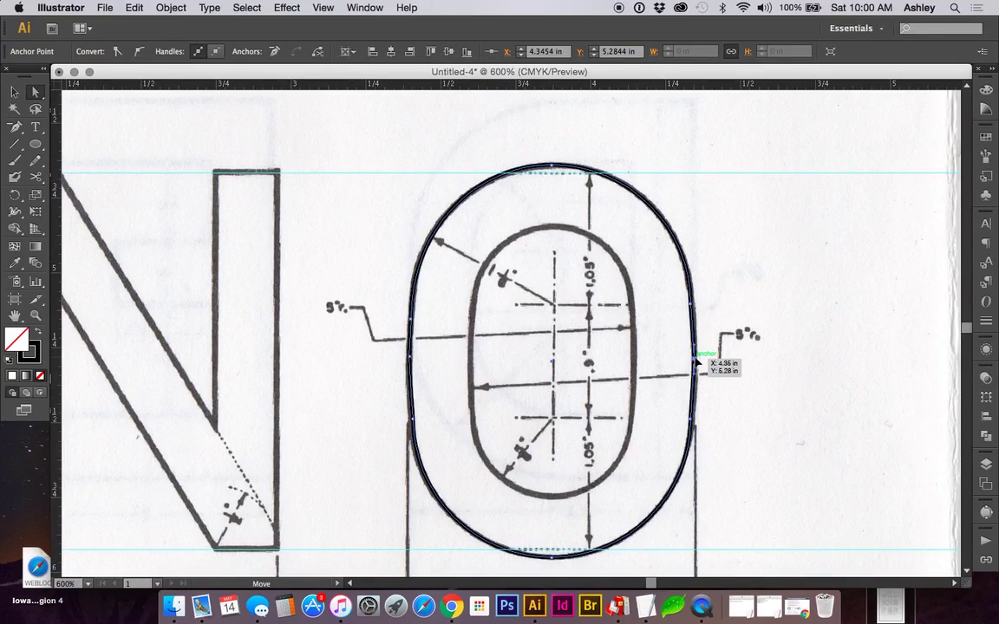
left_click_drag(696, 364, 696, 337)
key("p")
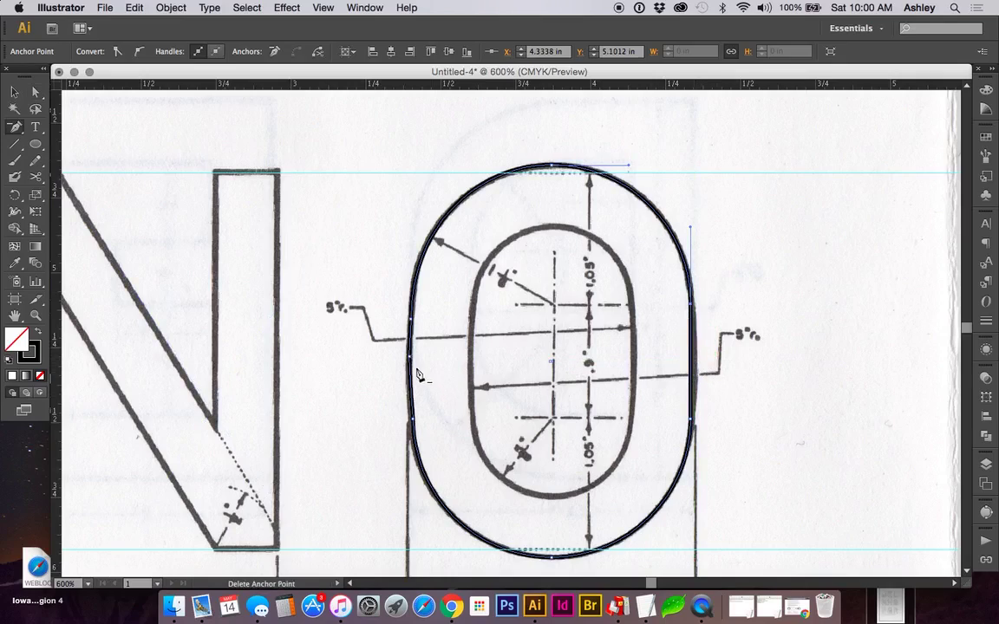
left_click(411, 323)
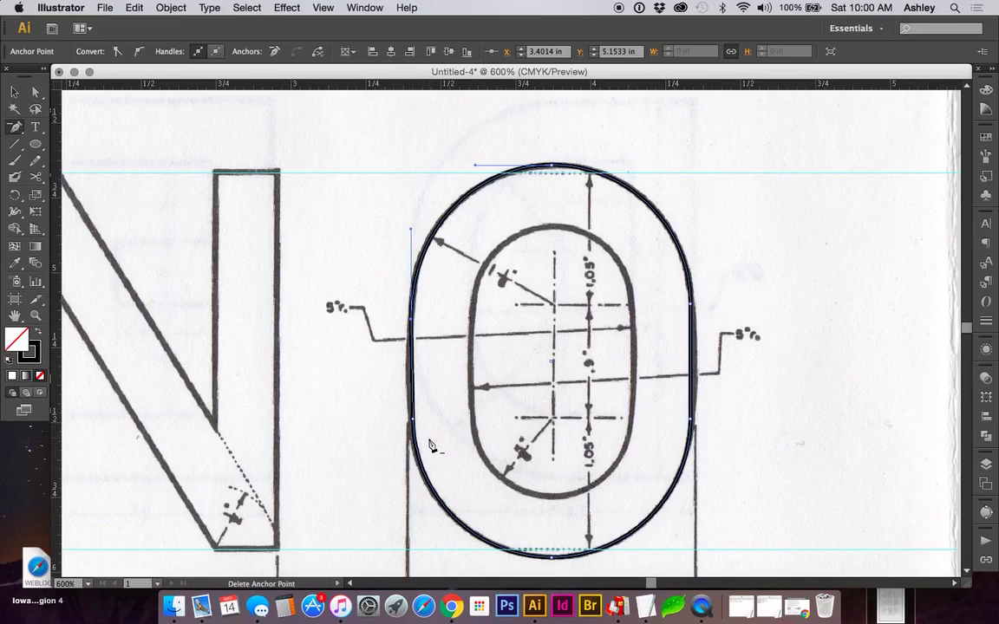
scroll(394, 402, "down", 2)
Nudge the lower-left anchor left and 1 pt up onto the scanned outer outline.
key("z")
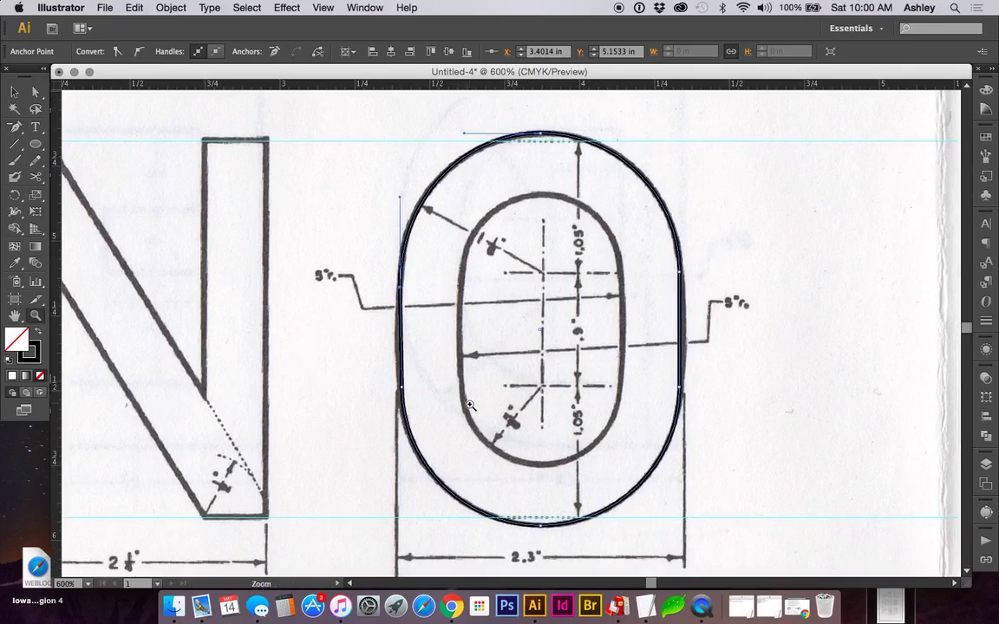
left_click_drag(362, 237, 537, 527)
key("a")
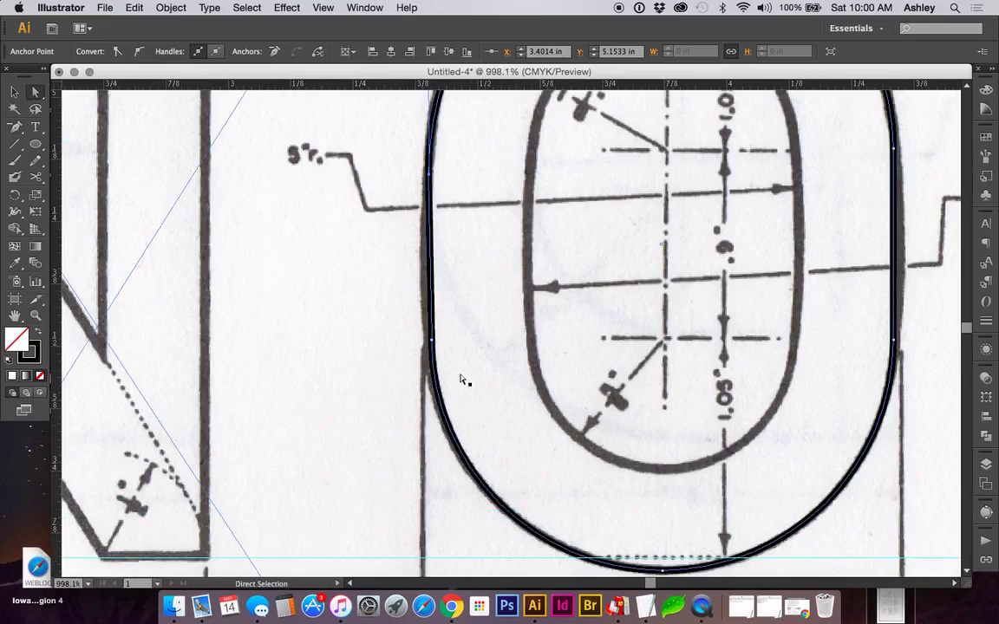
left_click(432, 343)
left_click_drag(432, 343, 428, 345)
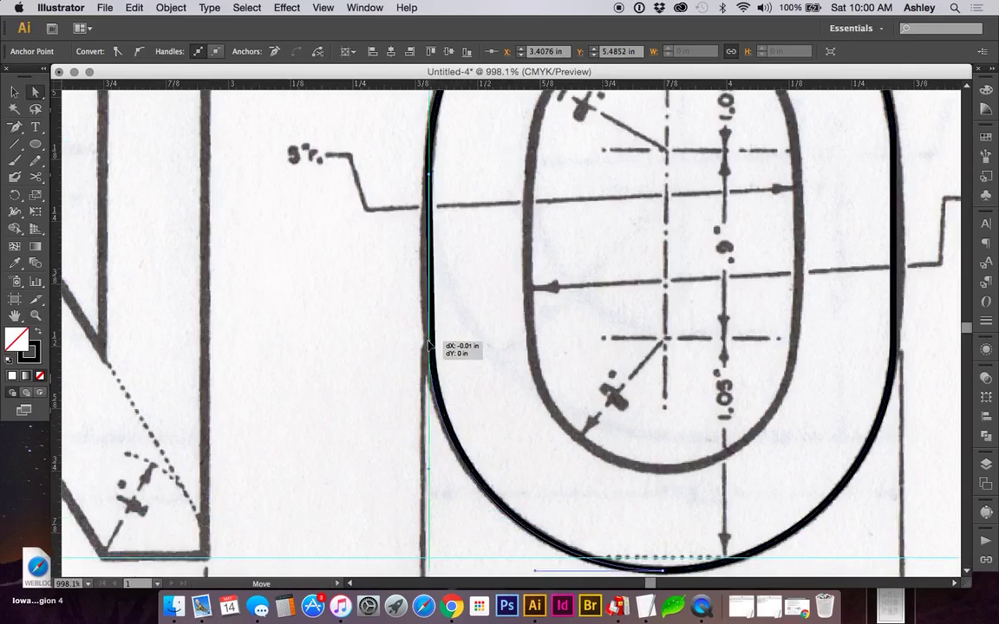
scroll(476, 336, "up", 2)
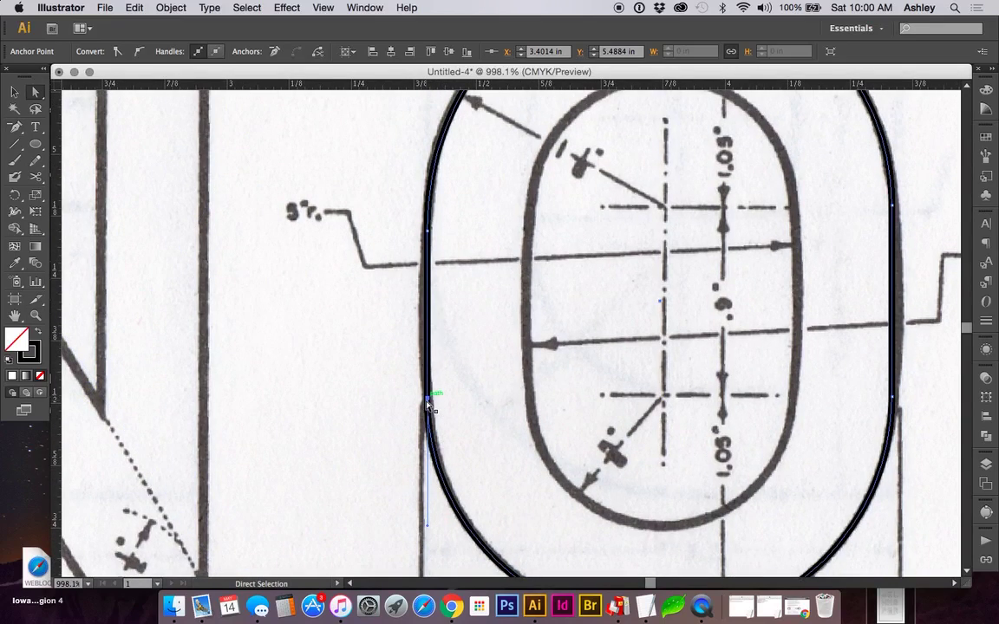
key("Up")
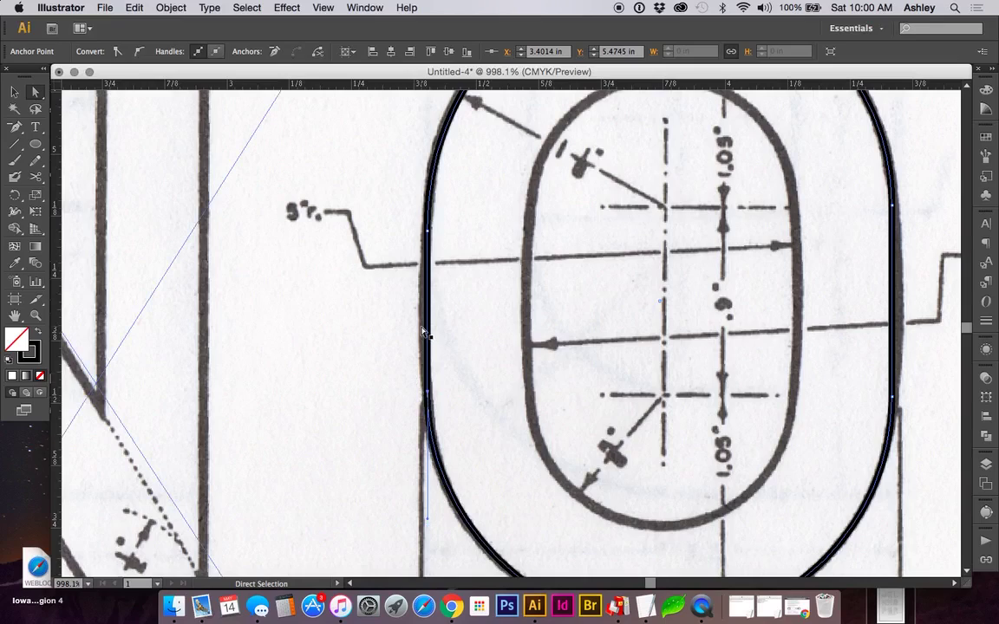
key("ctrl+minus")
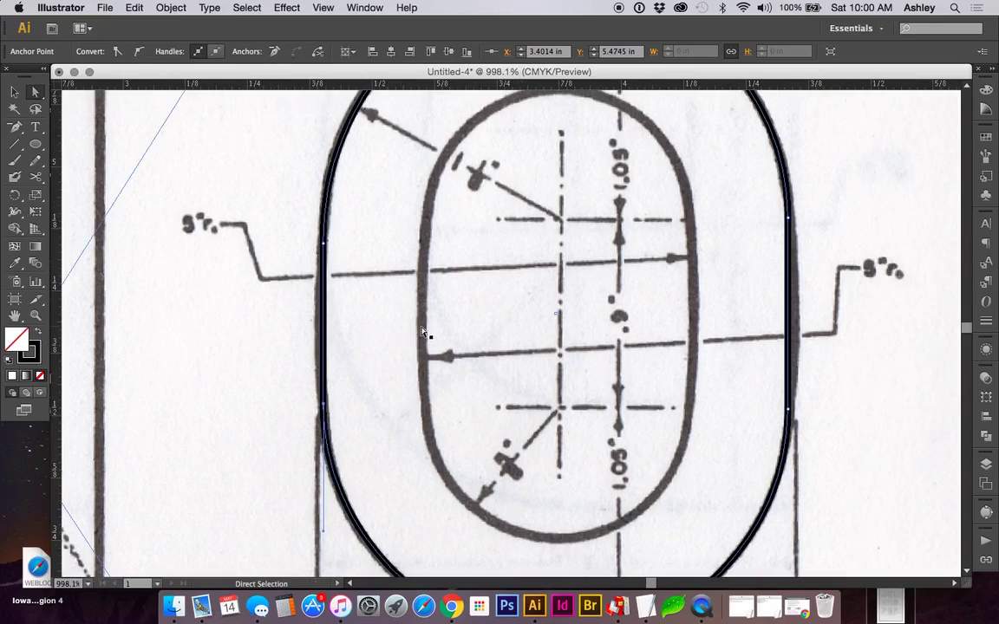
key("ctrl+minus")
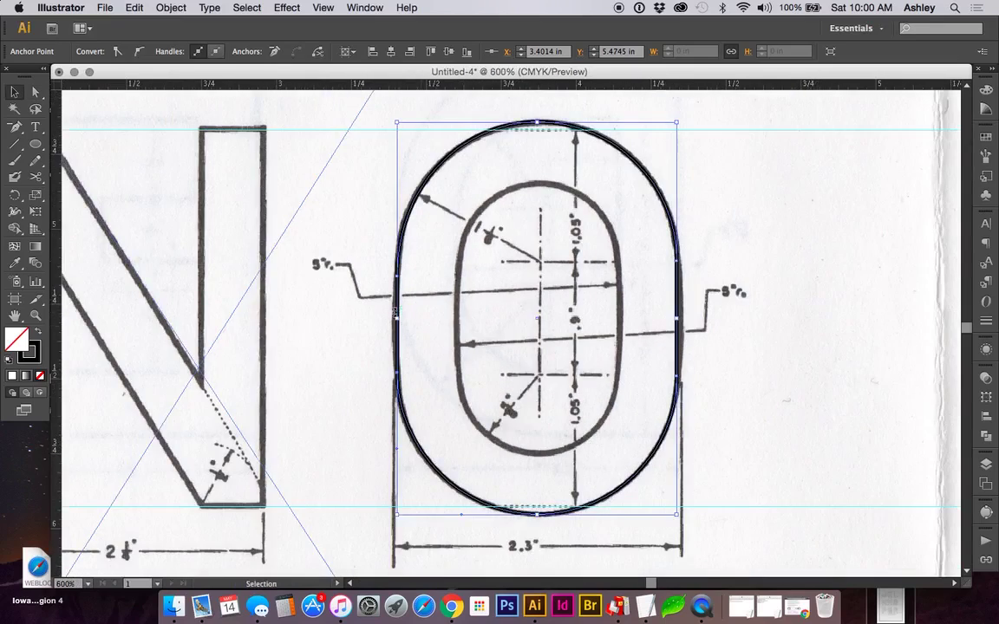
Option-drag a copy of the finished outer oval 1.14 in to the right of the scanned O.
left_click(388, 262)
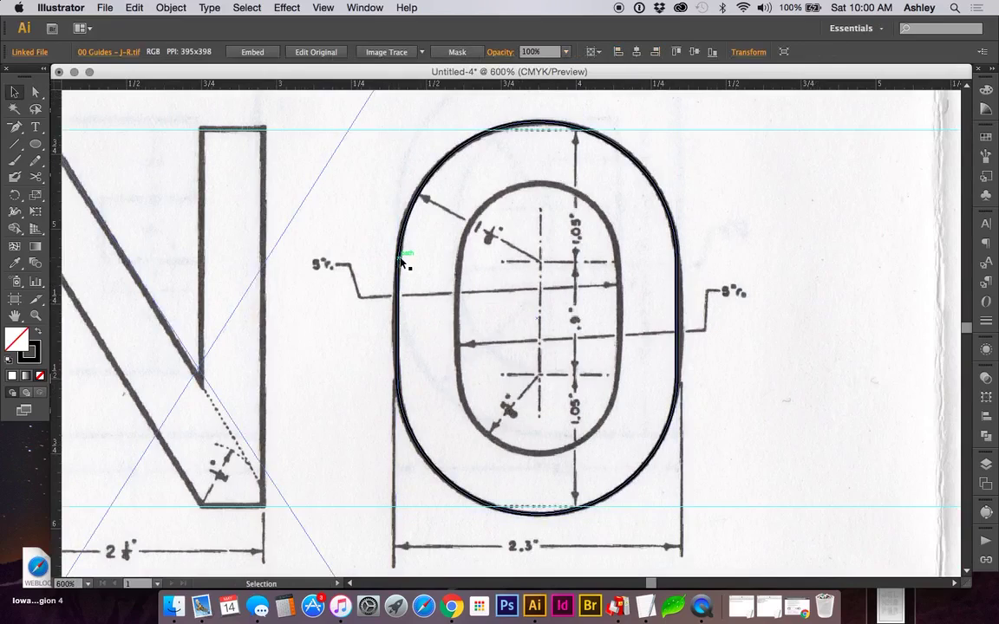
left_click_drag(398, 262, 741, 271)
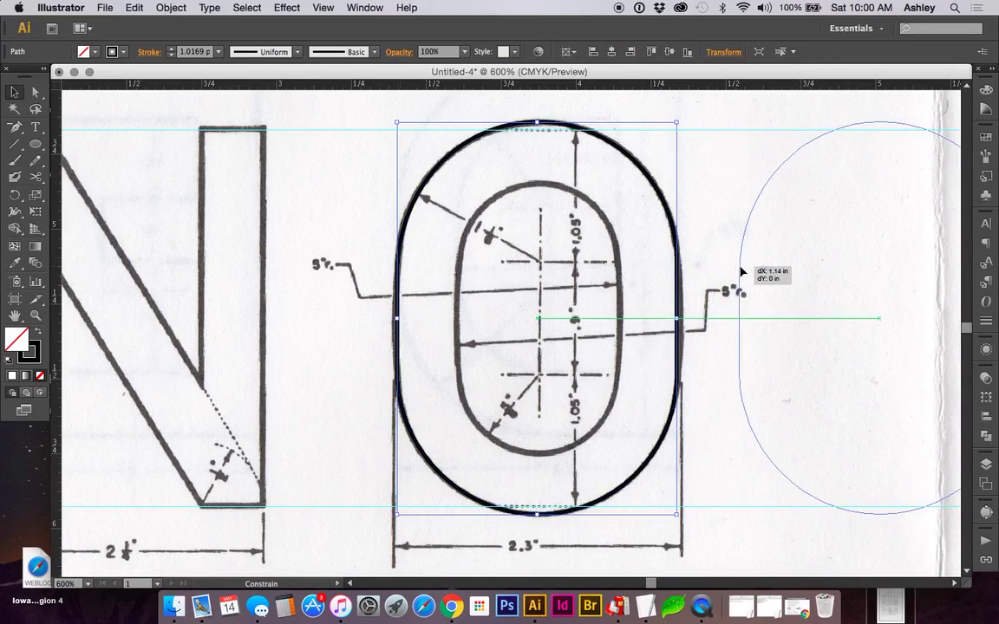
left_click(702, 392)
scroll(702, 393, "right", 3)
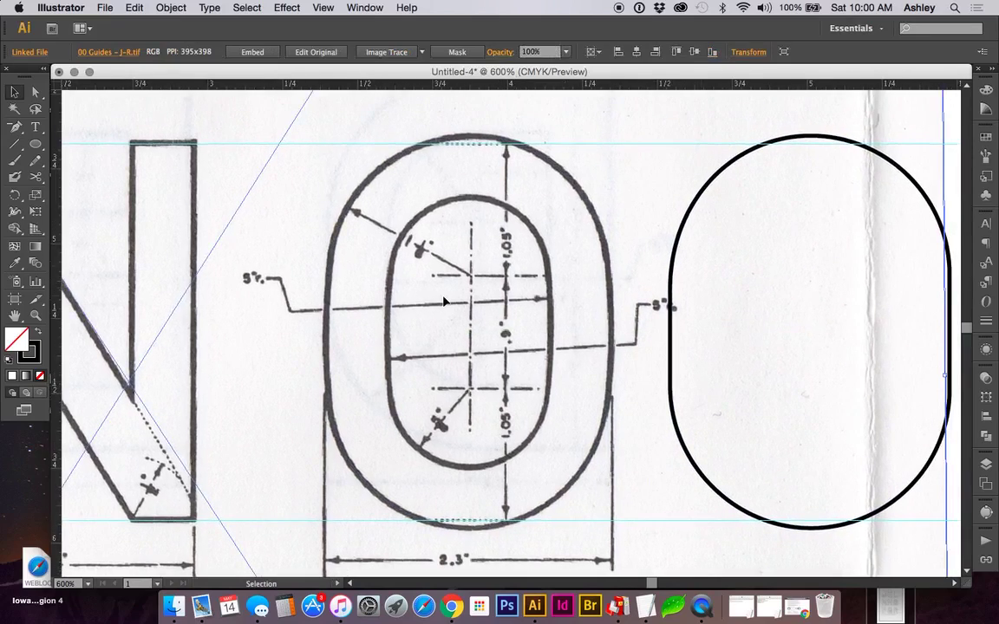
key("l")
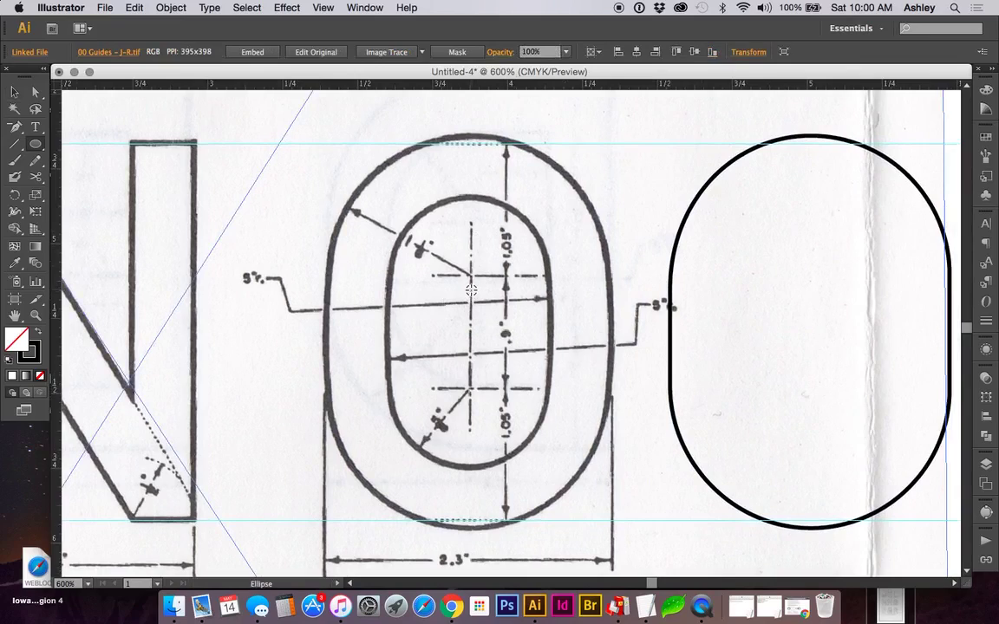
Draw an outlined circle across the top of the O's inner counter.
left_click_drag(471, 289, 550, 321)
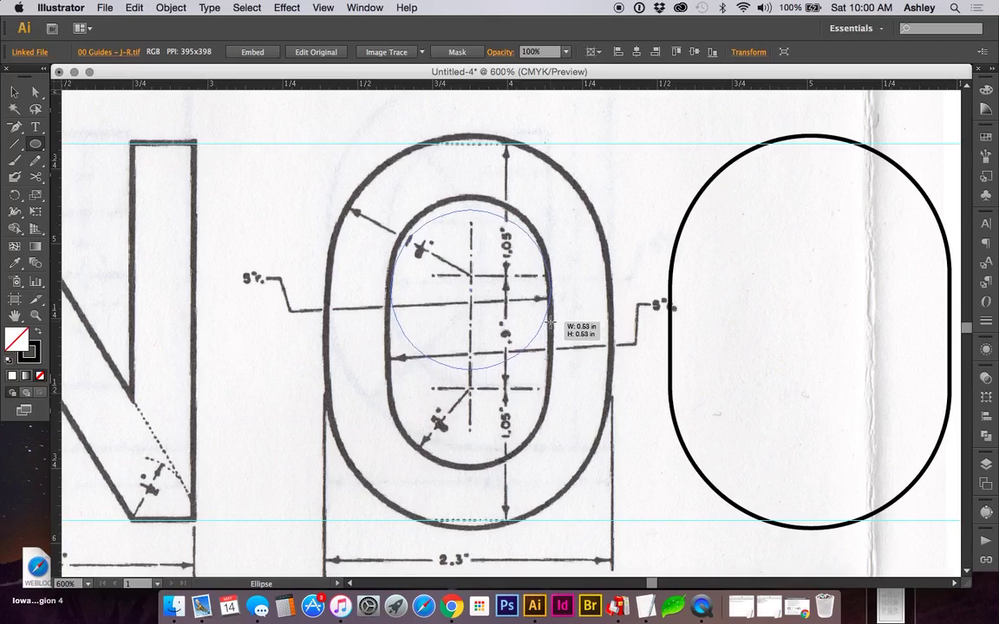
left_click_drag(549, 321, 550, 321)
key("Left")
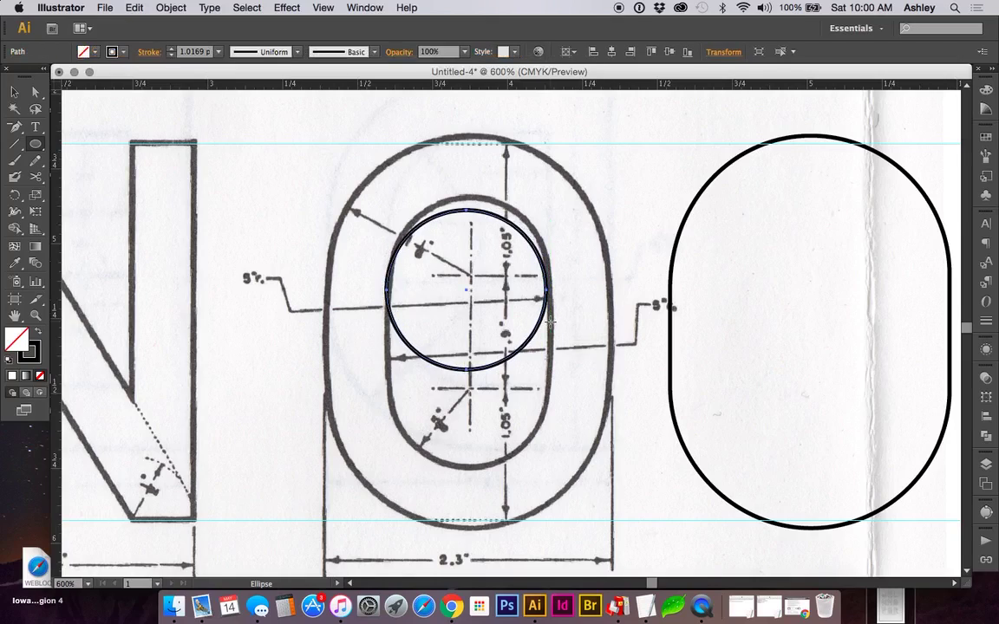
key("z")
left_click_drag(304, 161, 666, 456)
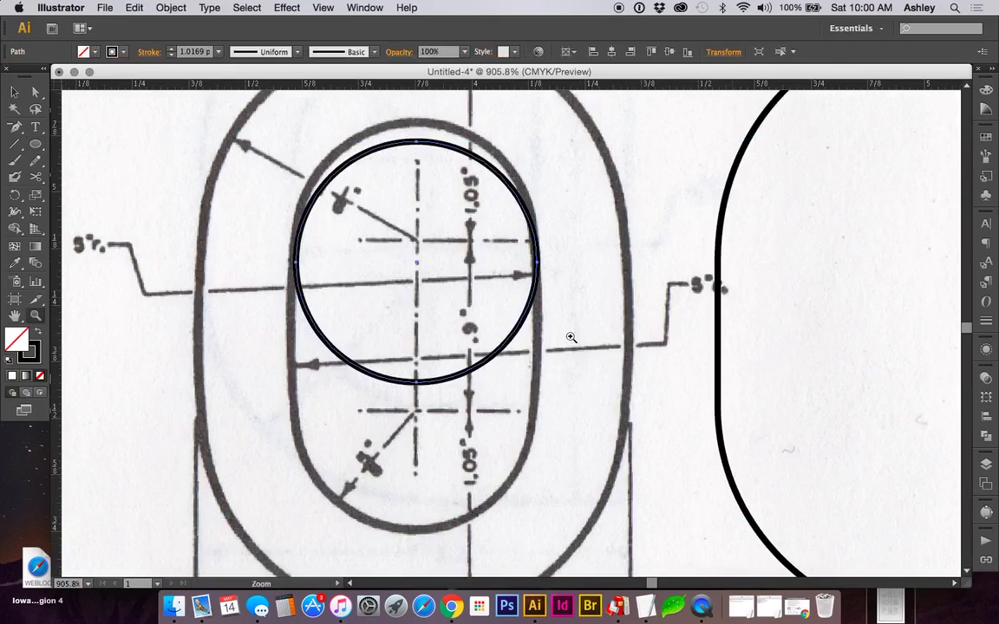
Align the circle with the inner oval's top arc and Option-drag a copy about 0.37 in below.
key("v")
left_click_drag(441, 143, 442, 130)
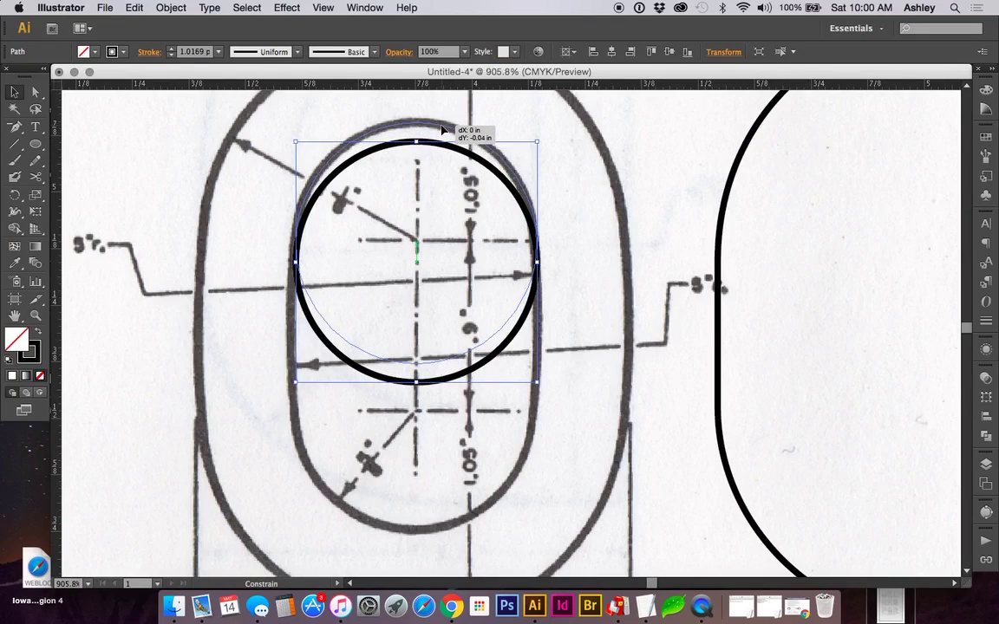
left_click_drag(441, 128, 440, 128)
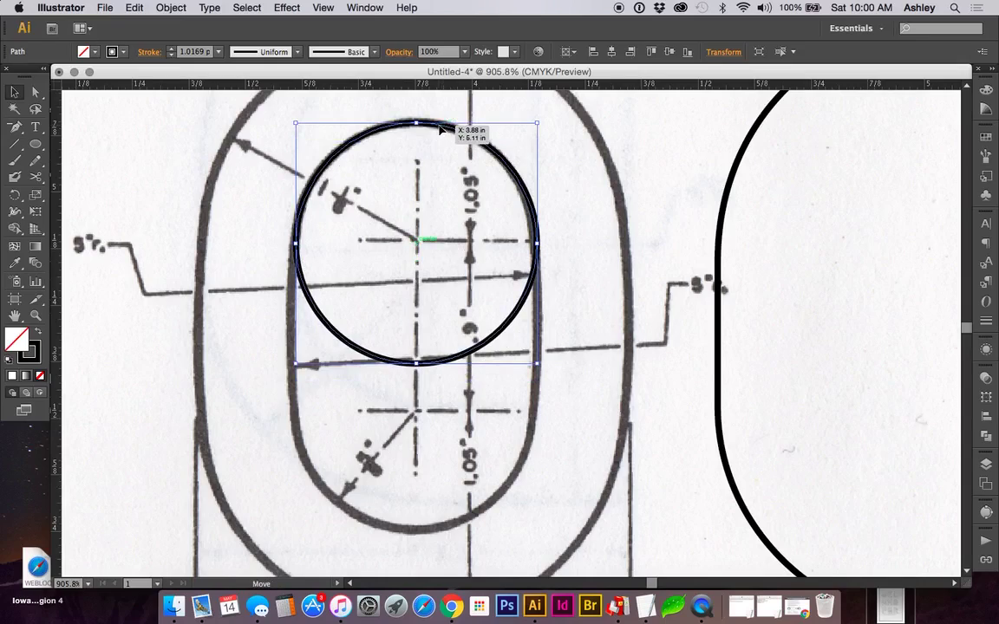
left_click_drag(440, 128, 441, 128)
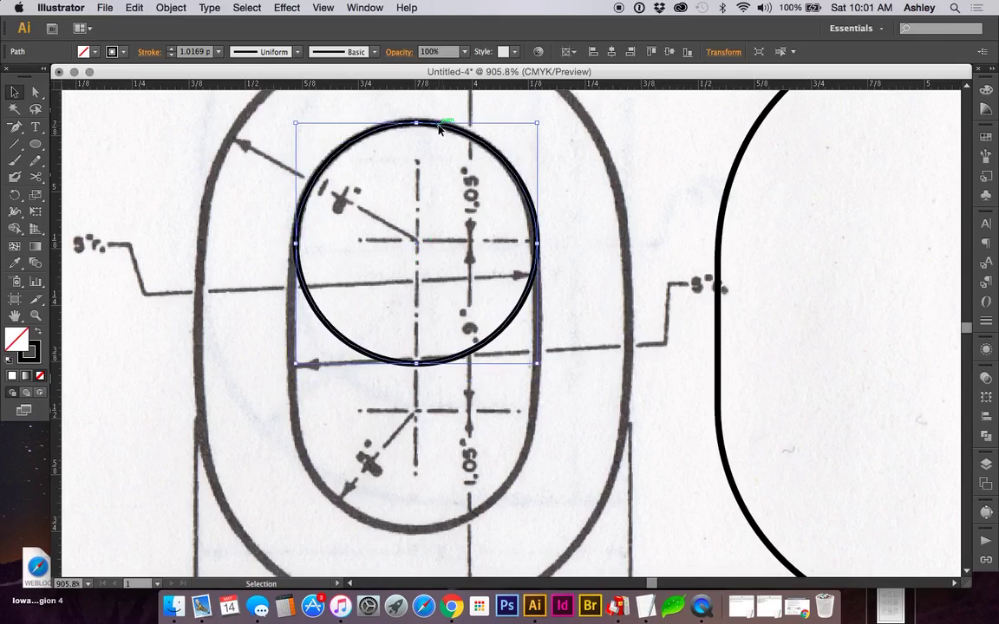
mouse_move(440, 128)
left_mouse_down()
mouse_move(421, 293)
mouse_move(435, 294)
left_mouse_up()
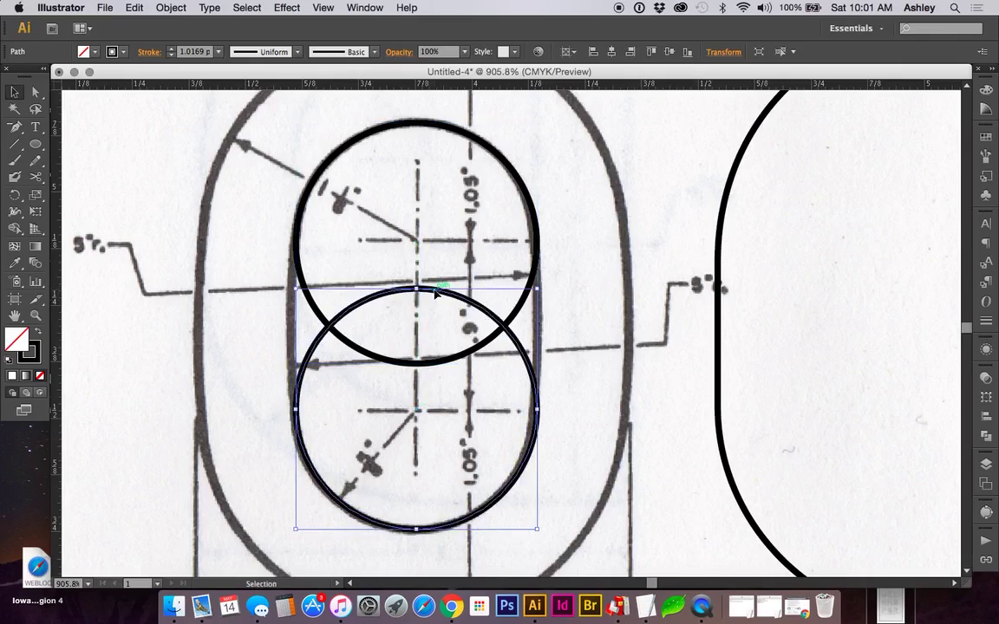
Select both inner circles, realign them, and shrink them to span about 0.53 by 0.9 in.
left_click(498, 159, "shift")
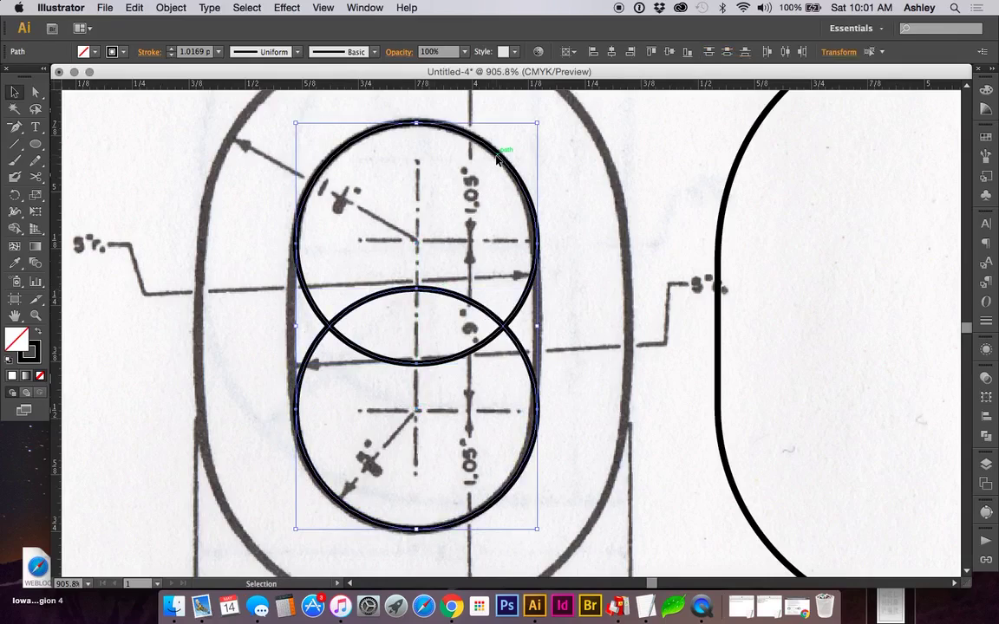
left_click_drag(498, 158, 493, 163)
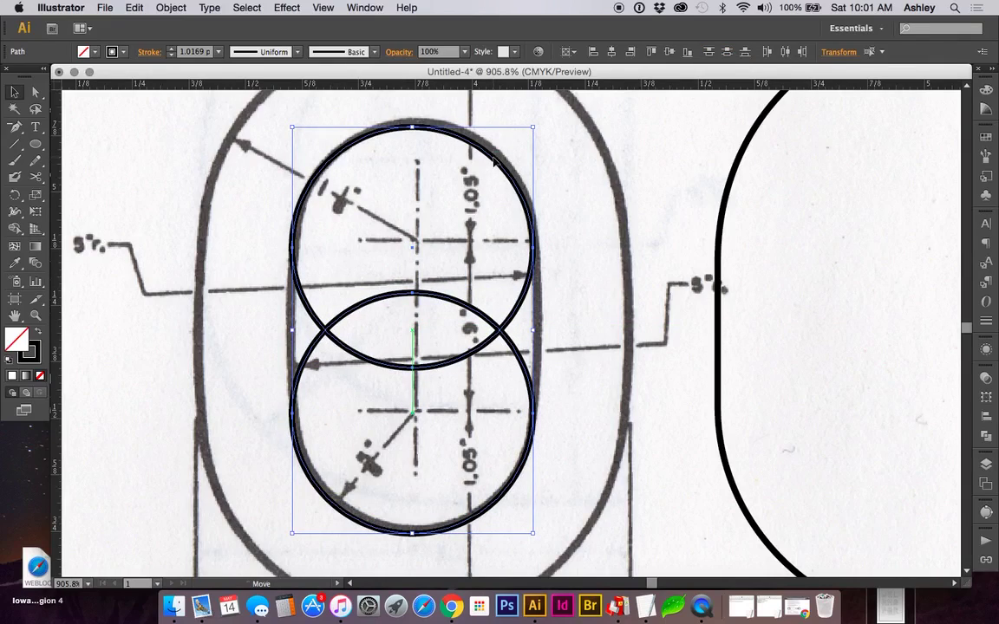
left_click_drag(493, 160, 494, 163)
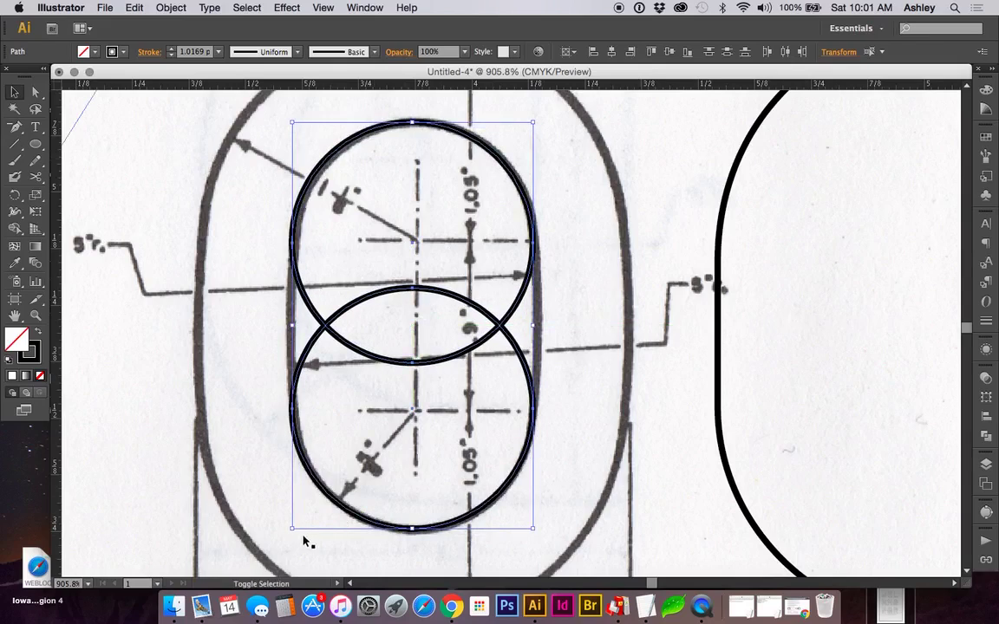
left_click_drag(291, 530, 293, 536)
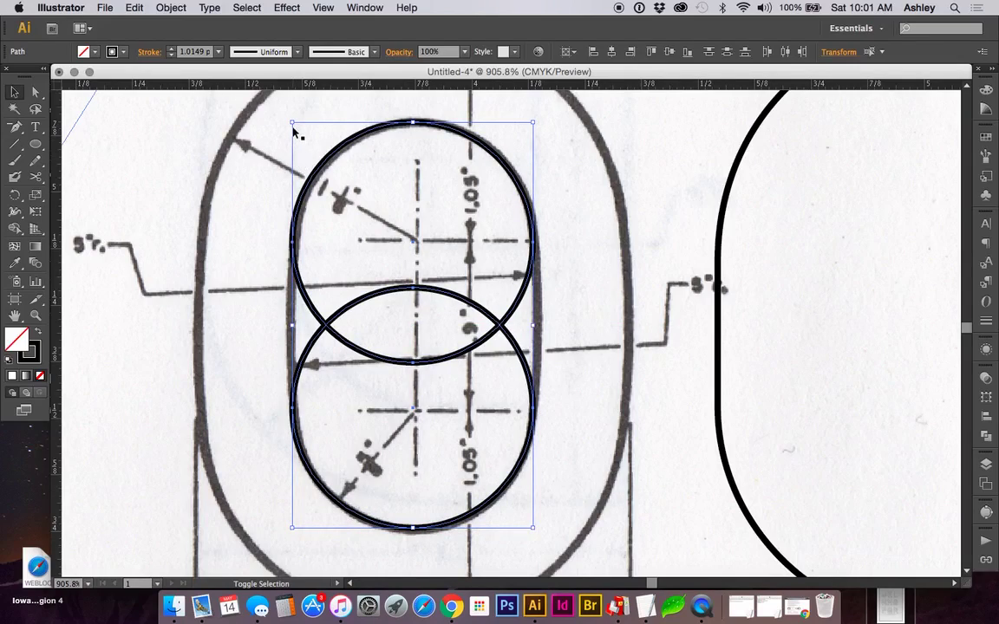
left_click_drag(293, 124, 295, 127)
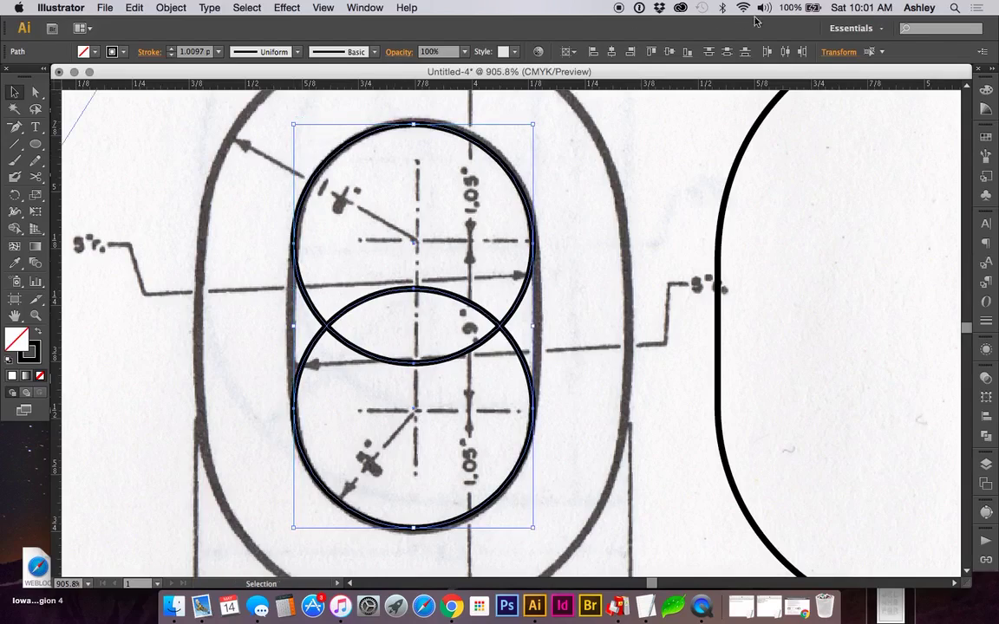
left_click(838, 52)
left_click_drag(485, 151, 485, 152)
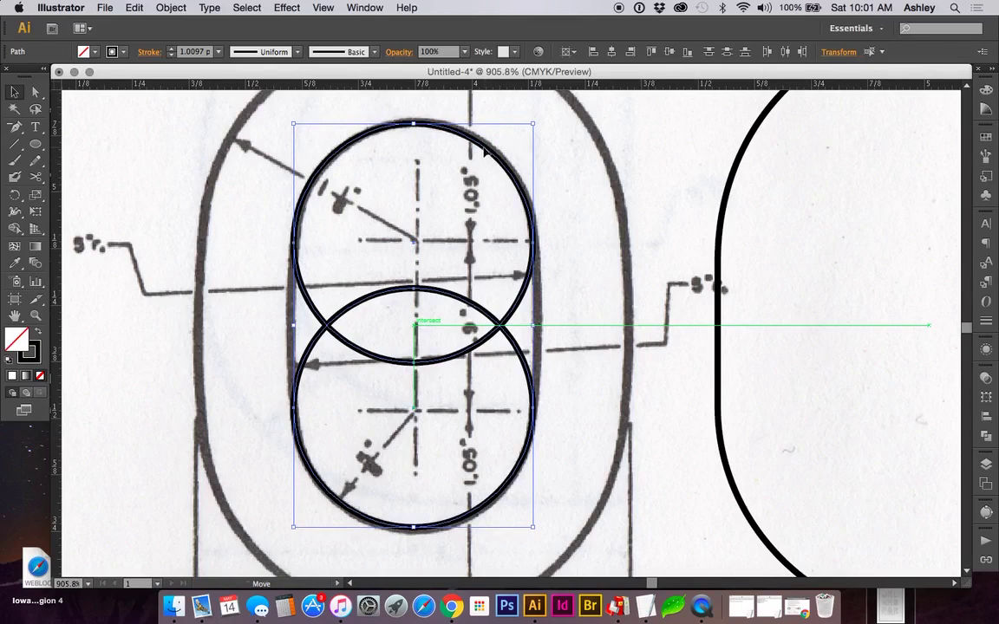
left_click(320, 8)
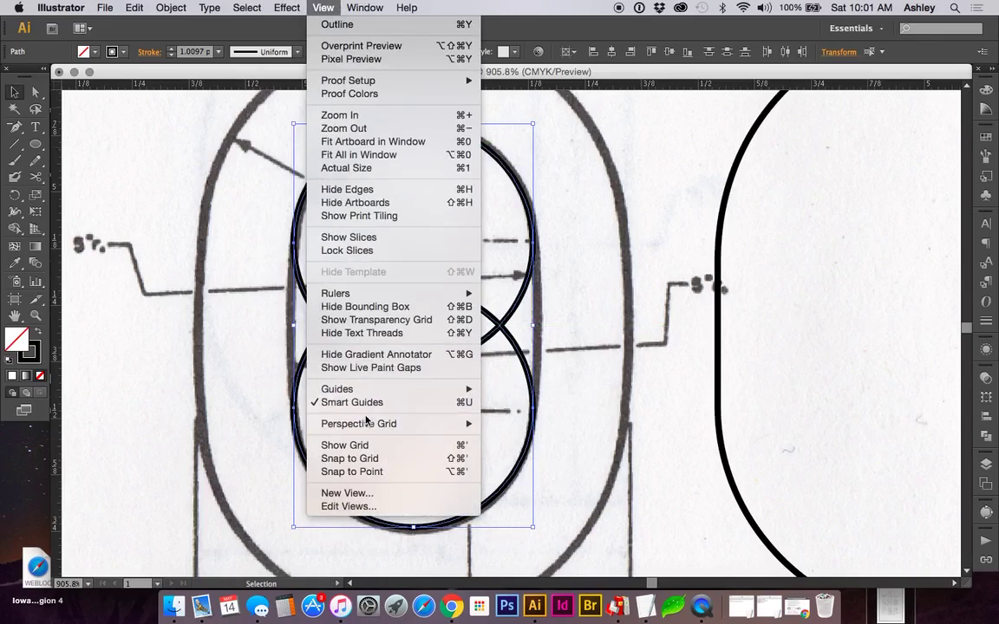
Select the right-hand oval together with the placed letter scan.
left_click(507, 247)
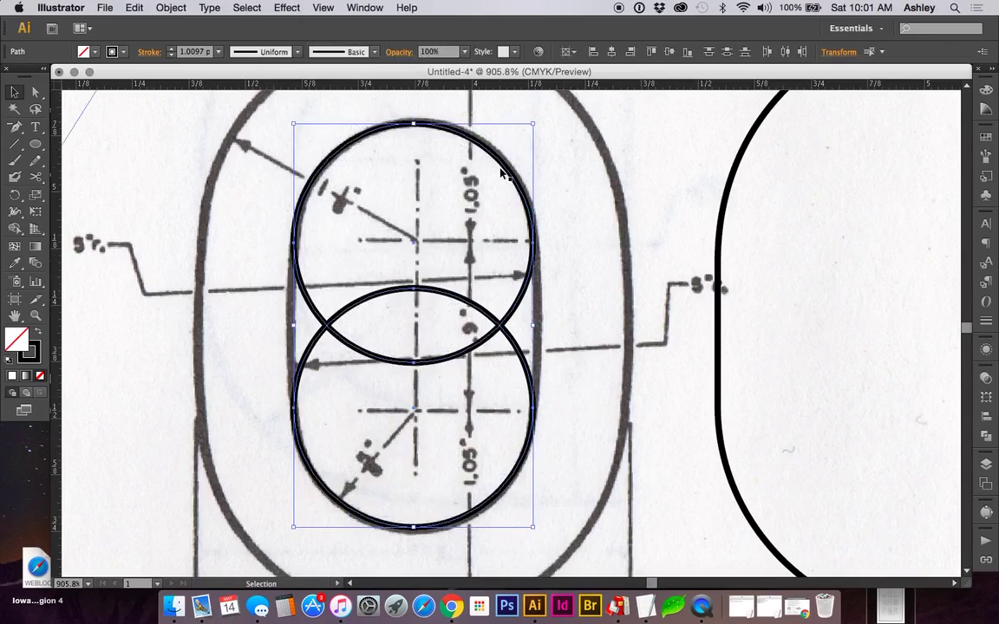
key("ctrl+minus")
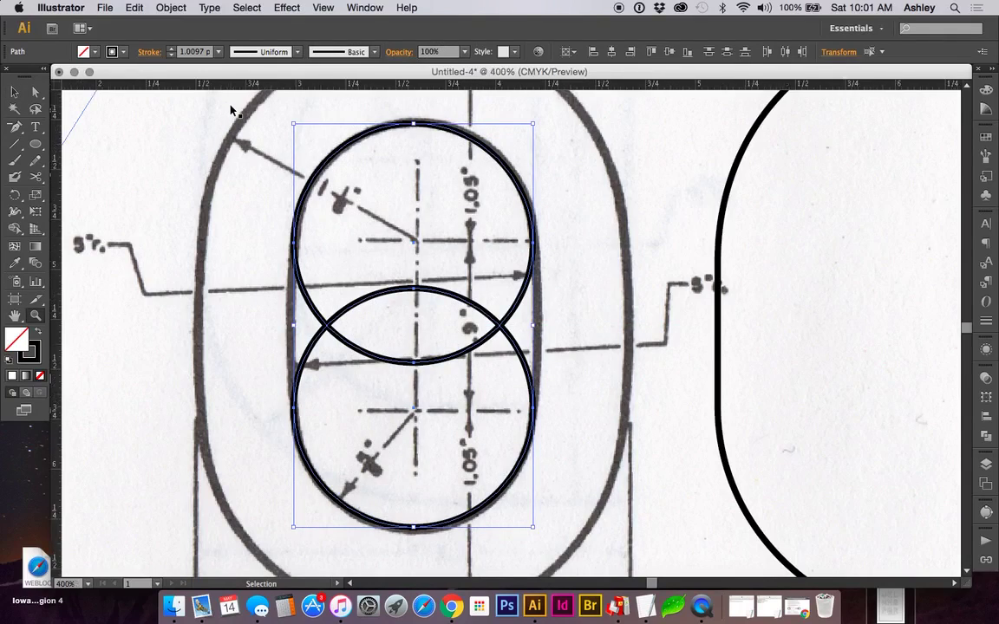
key("ctrl+minus")
key("ctrl+minus")
key("ctrl+minus")
key("ctrl+minus")
key("v")
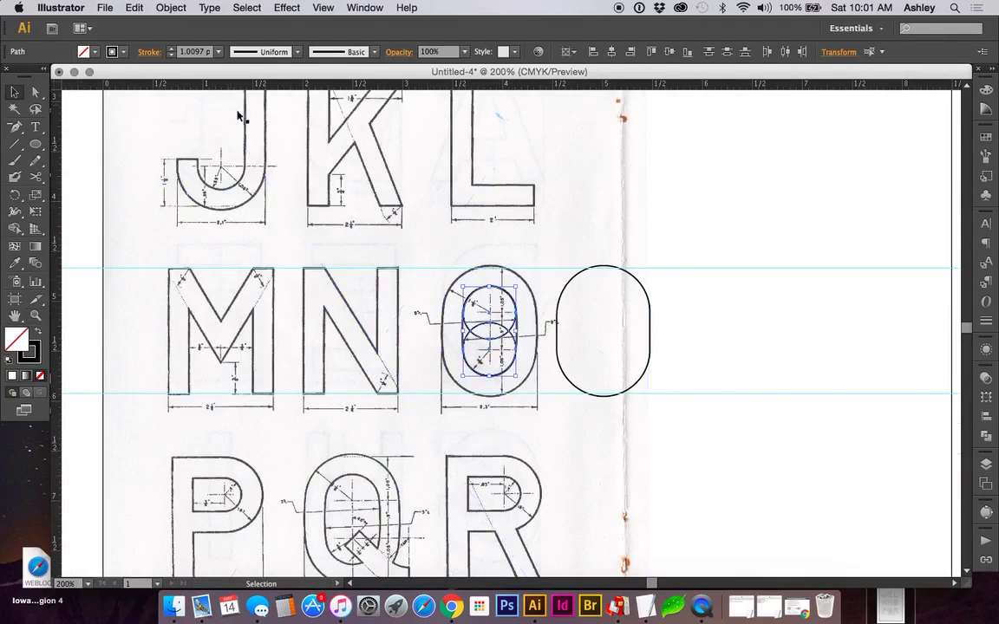
left_click(607, 271, "shift")
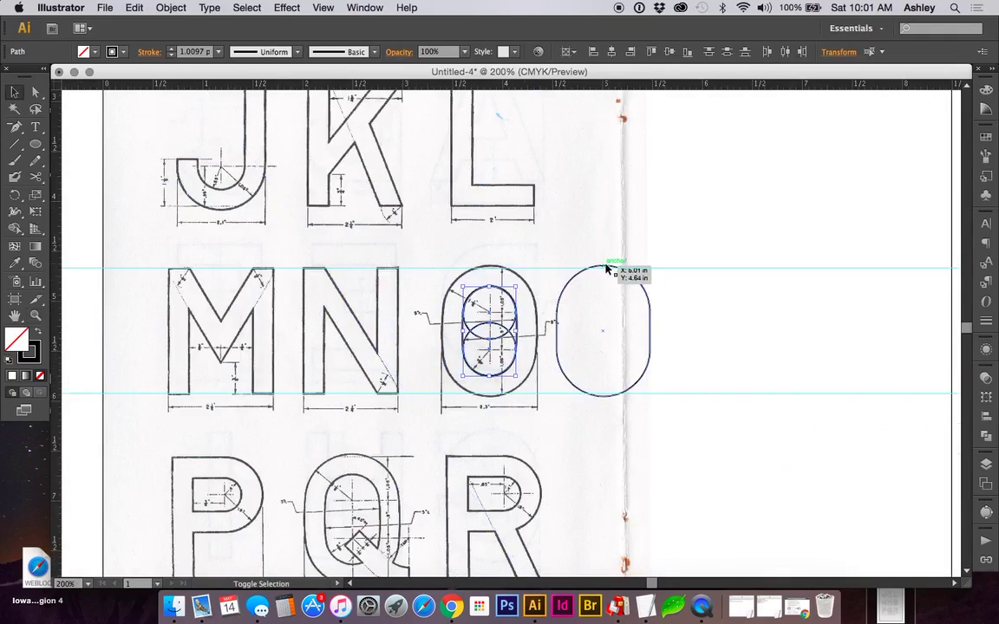
key("ctrl+minus")
key("ctrl+minus")
key("ctrl+minus")
key("v")
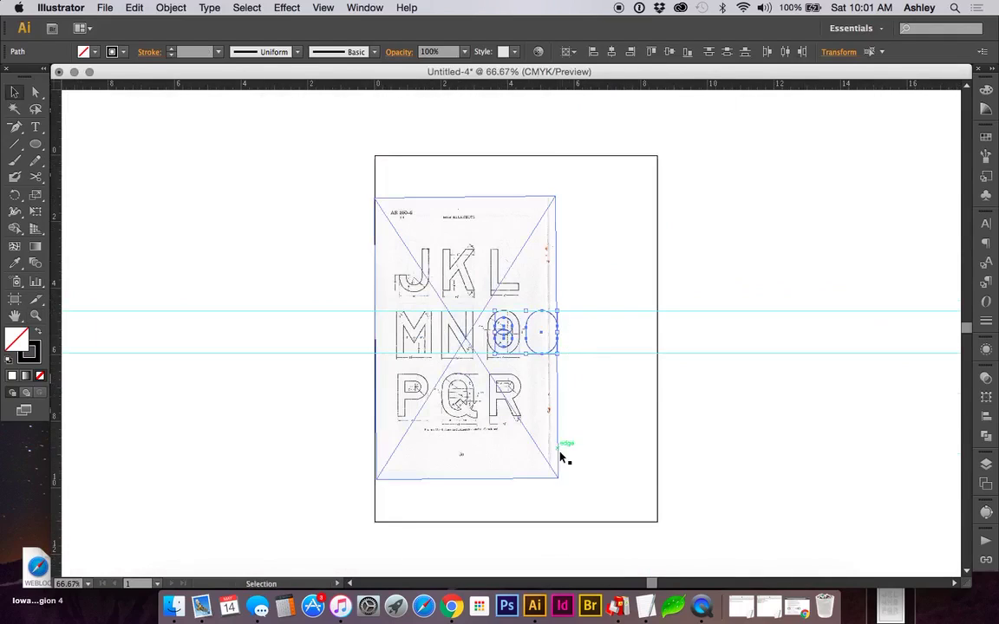
left_click(555, 469, "shift")
Scale the scan and traced shapes up together about 1.5 times, then deselect.
mouse_move(560, 475)
left_mouse_down()
mouse_move(605, 520)
mouse_move(664, 553)
left_mouse_up()
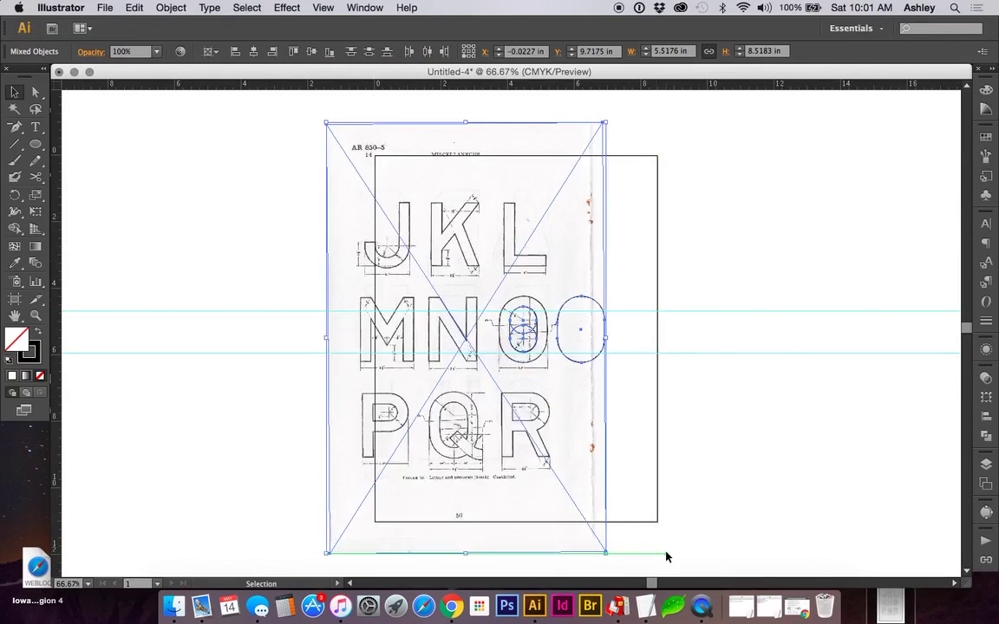
left_click(691, 392)
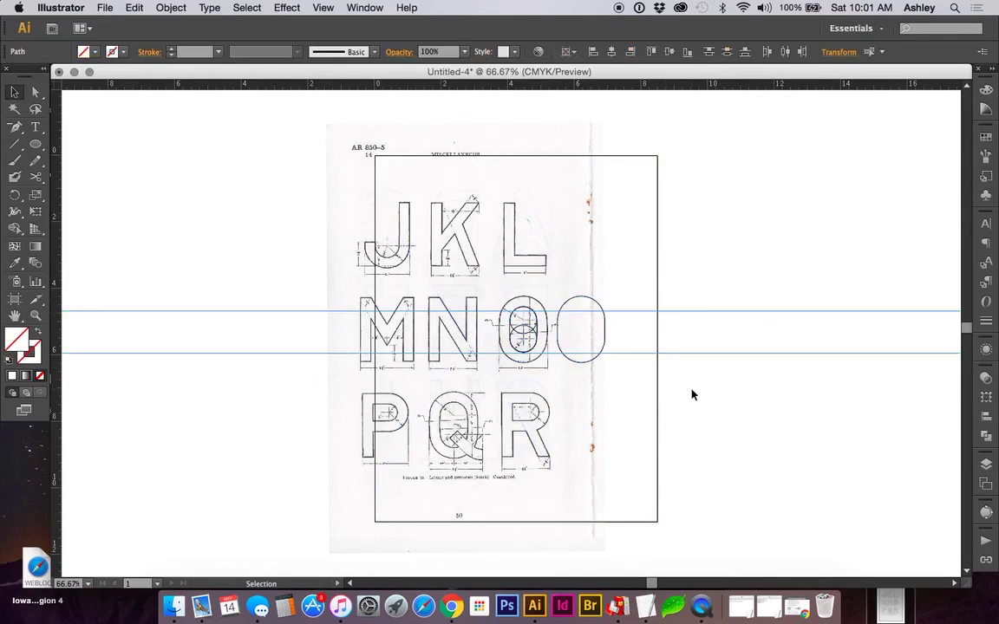
key("z")
left_click_drag(460, 235, 593, 418)
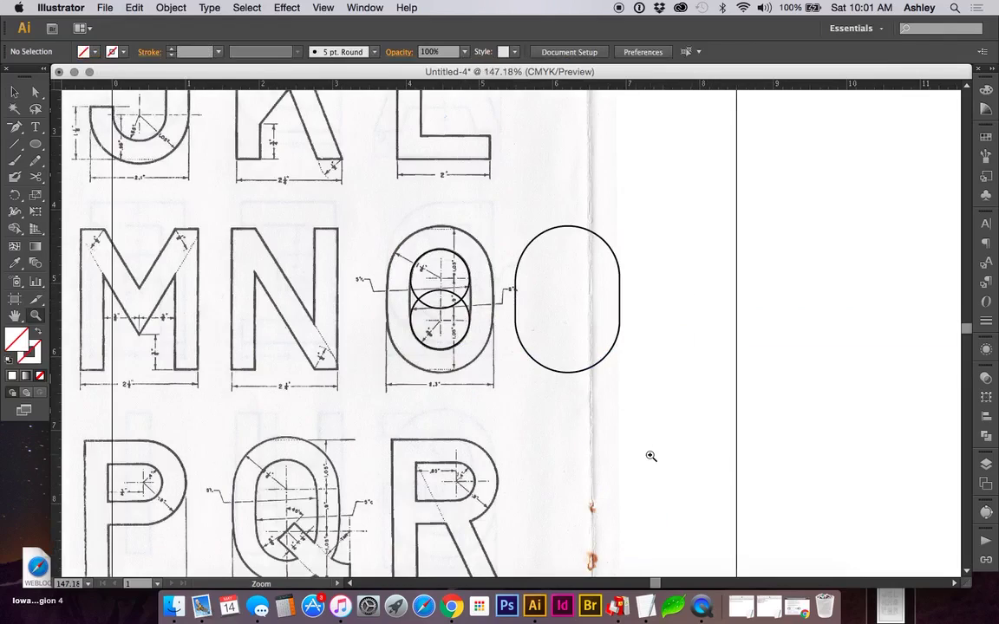
Zoom in on the O and delete the lower circle.
left_click_drag(380, 205, 562, 425)
key("v")
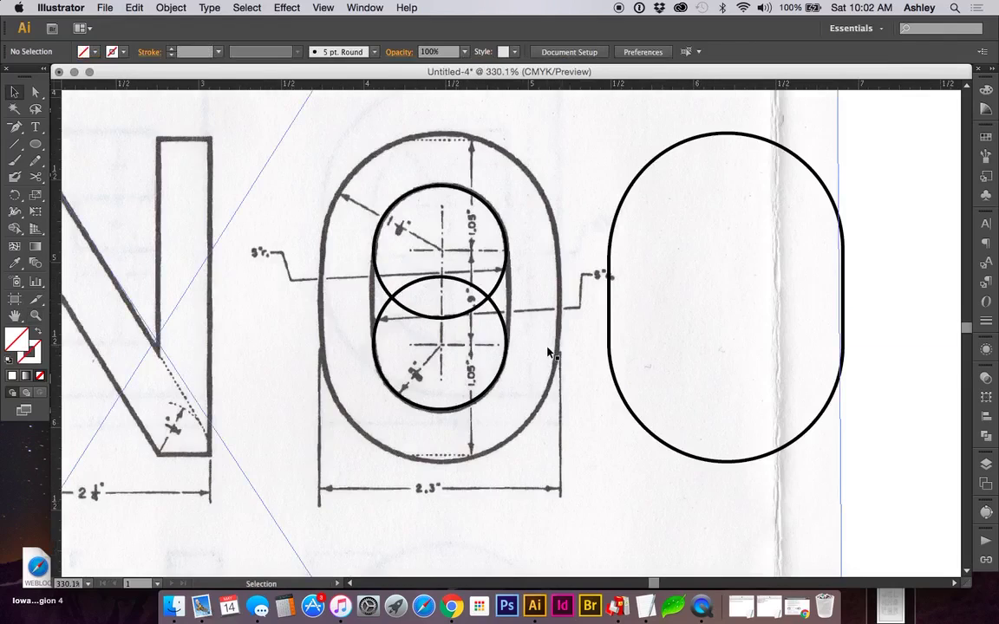
key("super+equal")
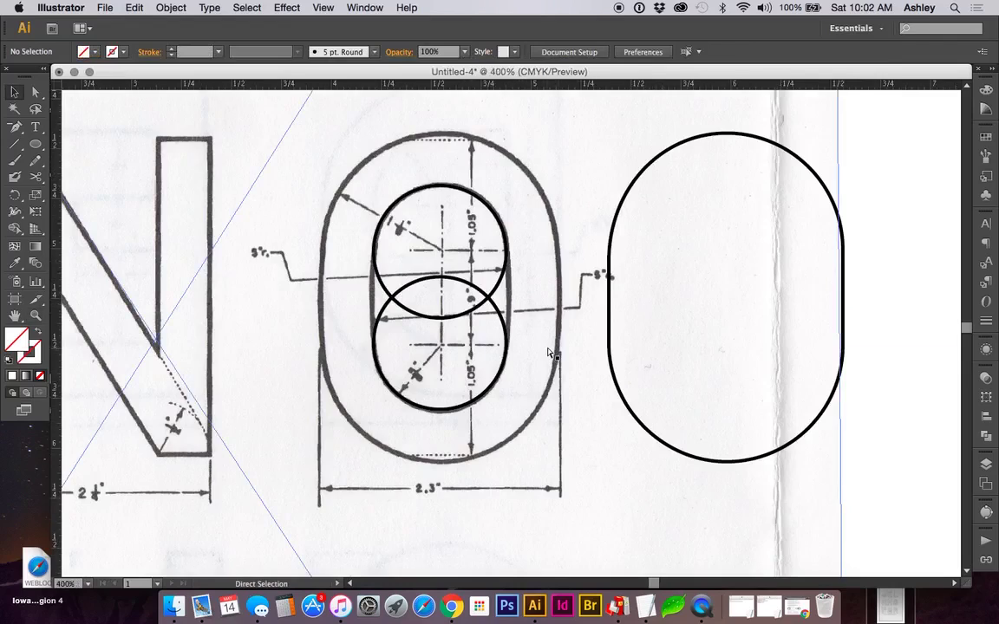
key("super+equal")
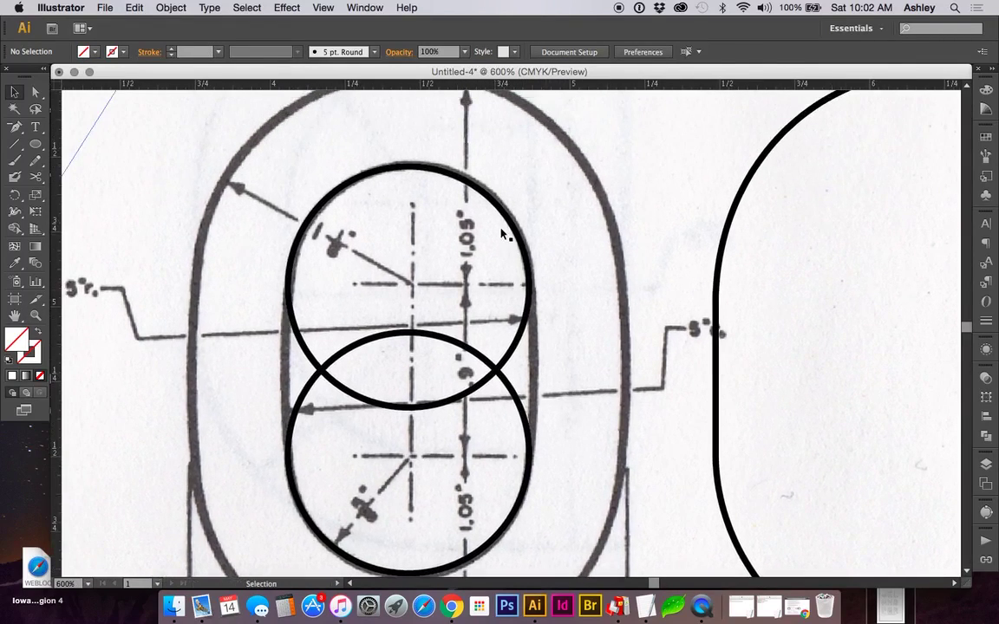
left_click(503, 208)
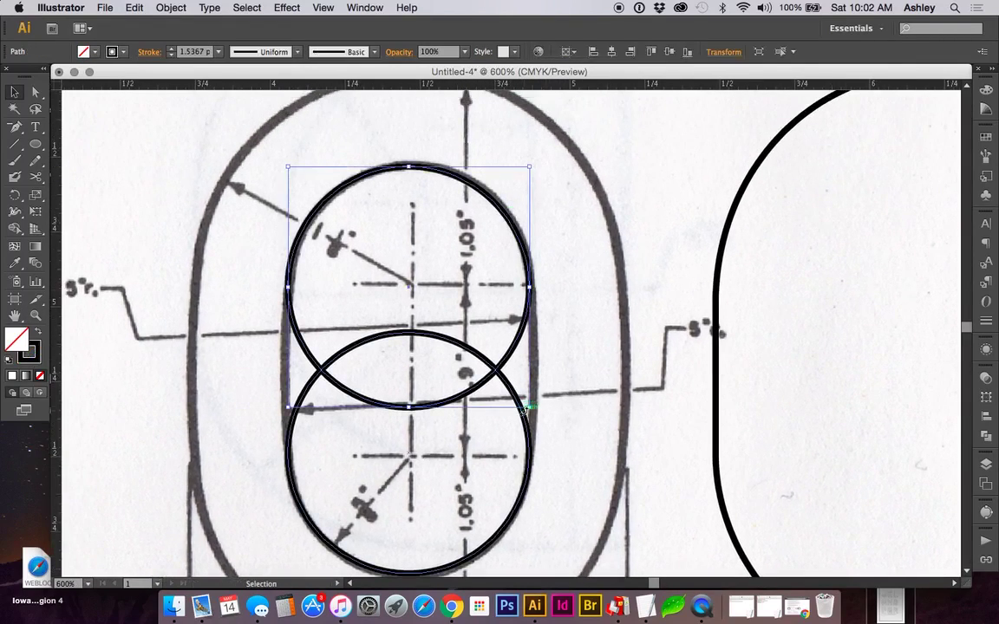
left_click(527, 407)
key("Delete")
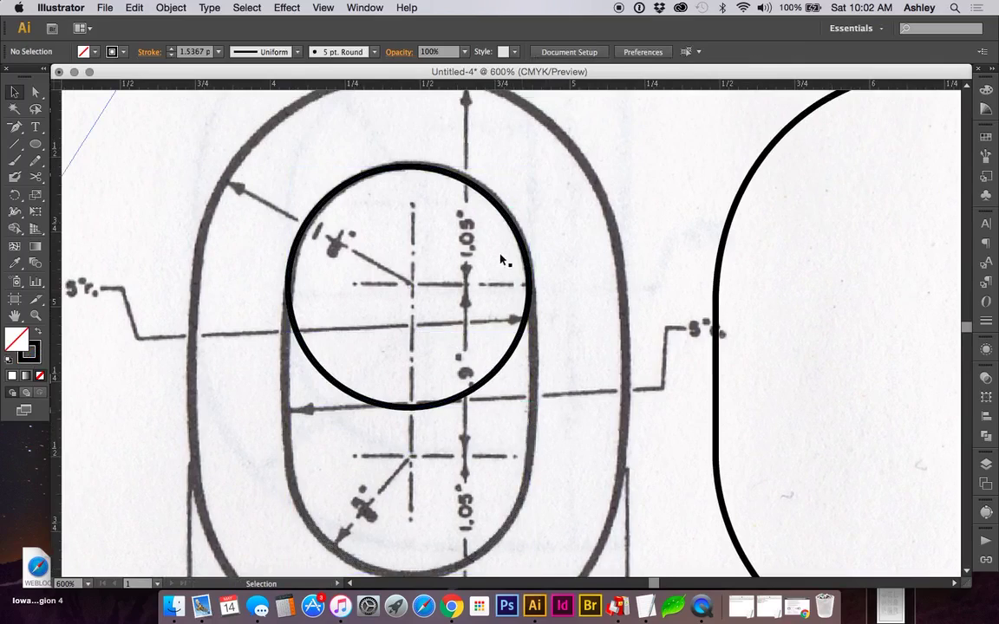
Slightly enlarge the remaining upper circle to fit the inner oval's top curve.
left_click(502, 201)
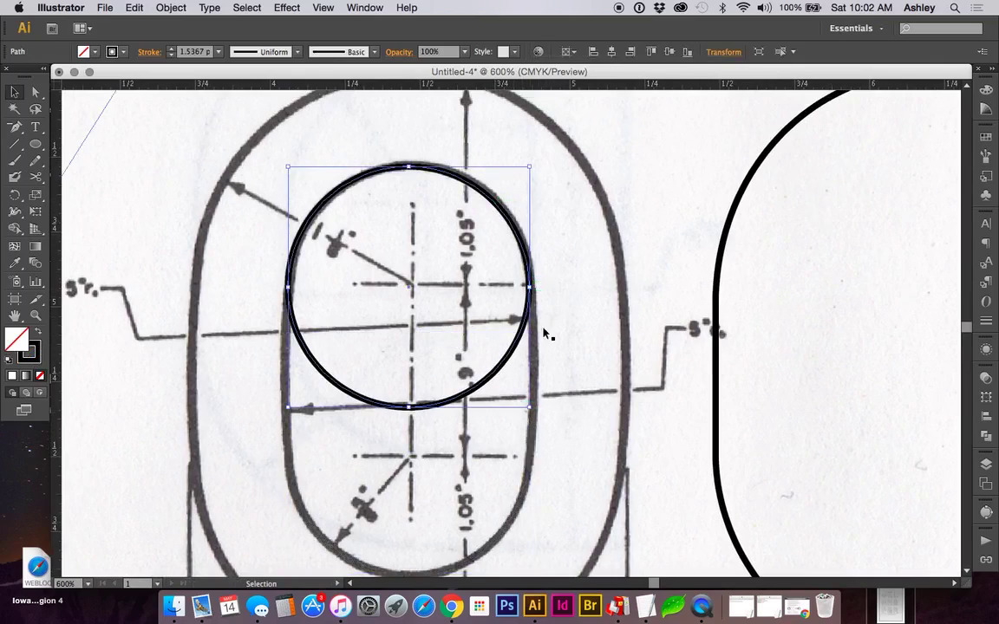
left_click_drag(530, 407, 532, 413)
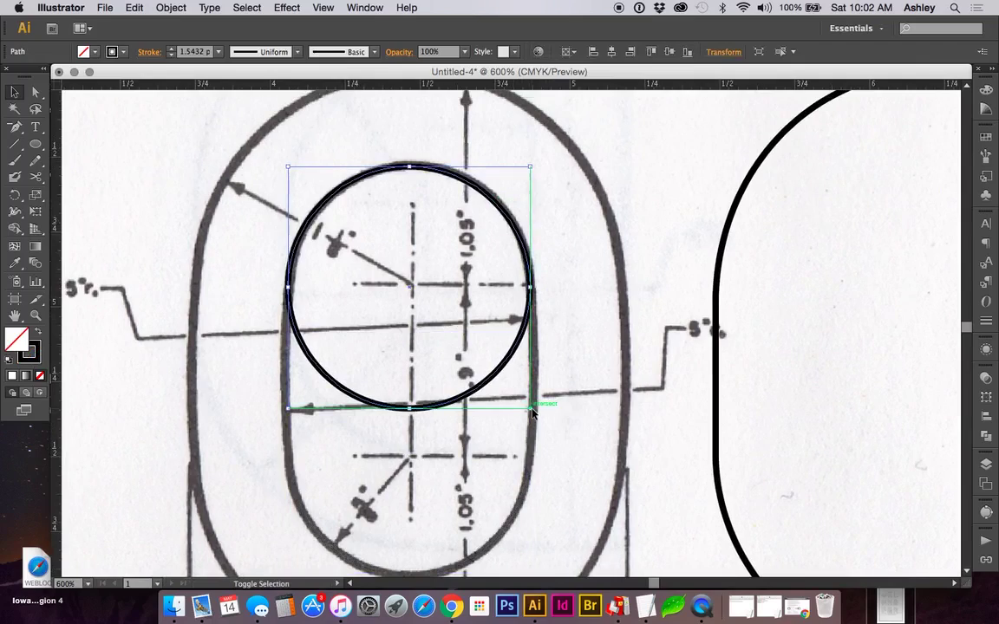
key("a")
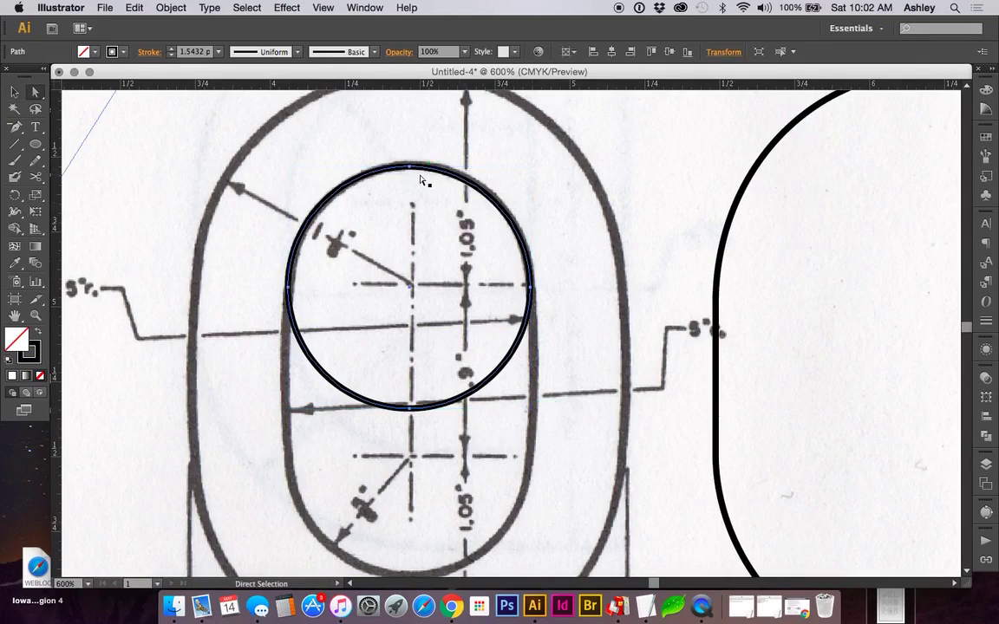
key("v")
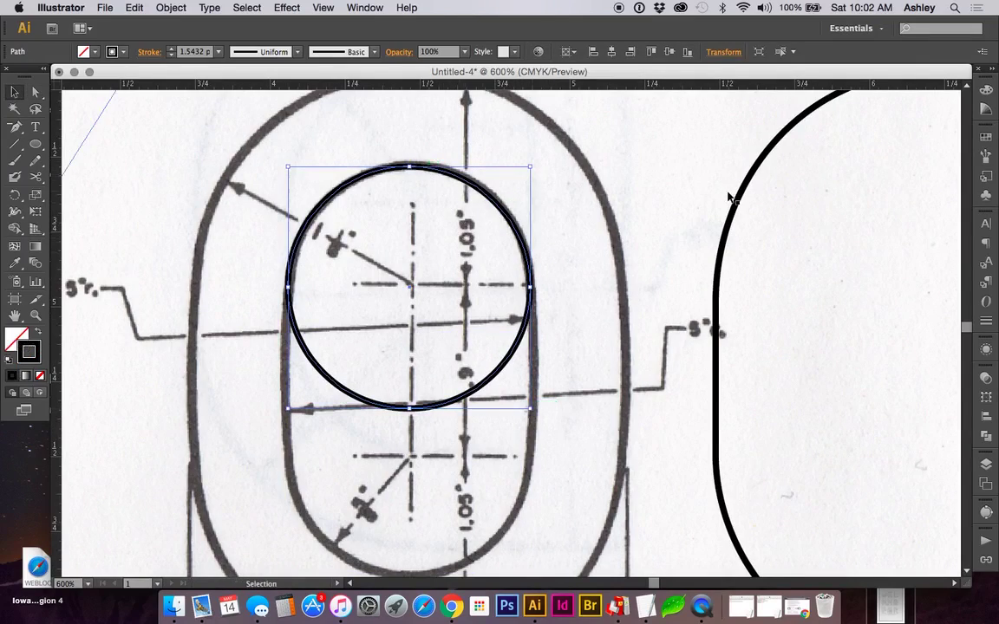
Give the circle a red 0.5 pt outline.
left_click(986, 137)
left_click(852, 143)
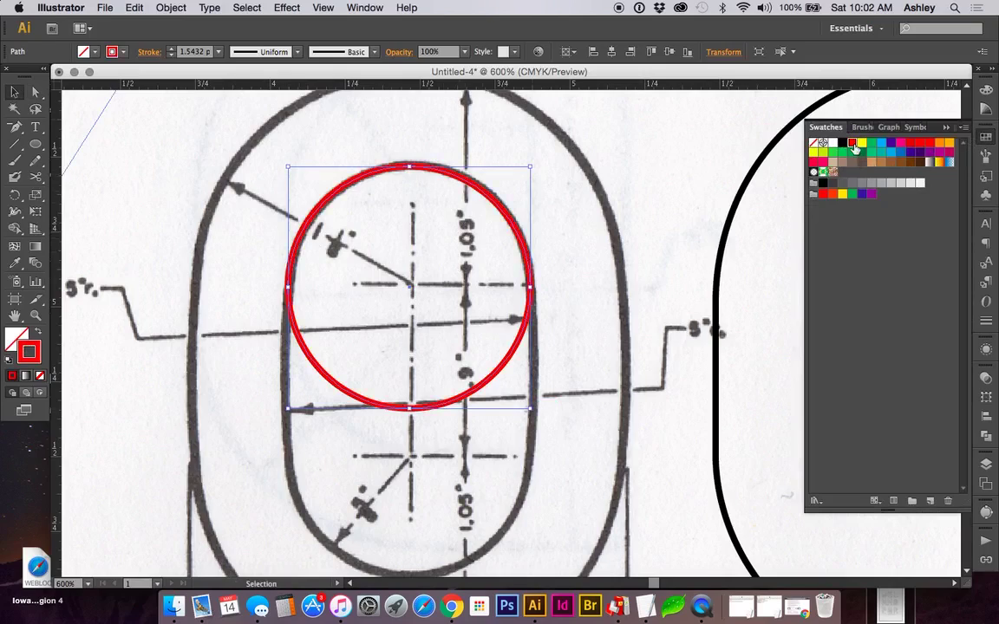
left_click(168, 8)
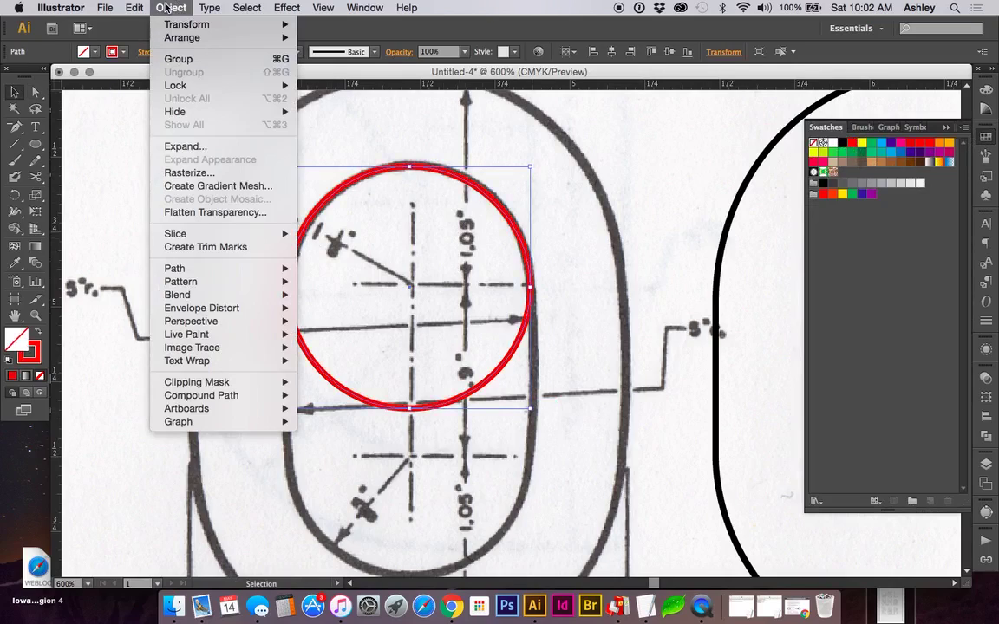
left_click(165, 8)
left_click(219, 51)
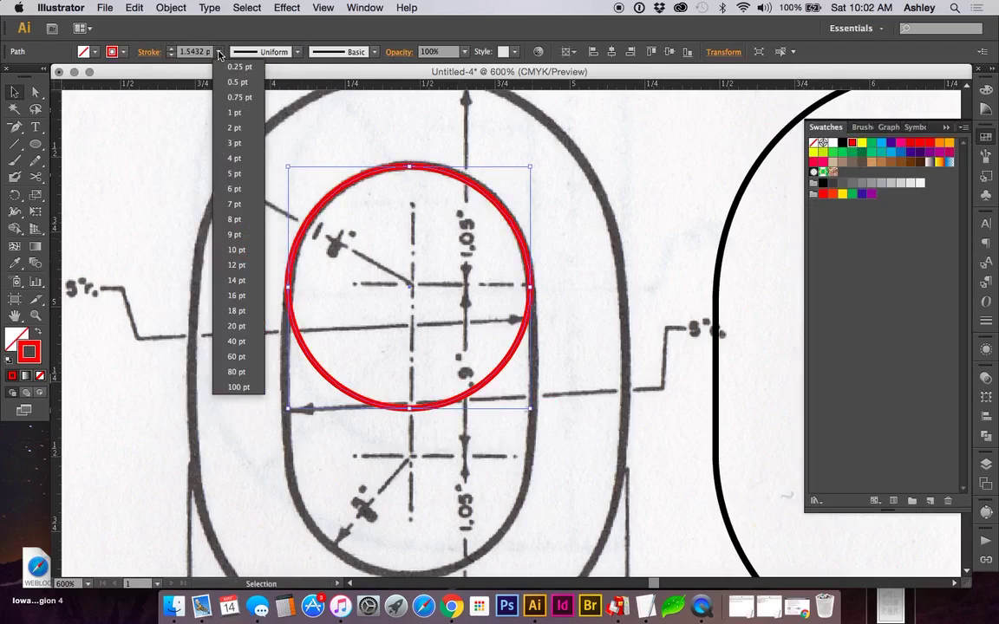
left_click(230, 84)
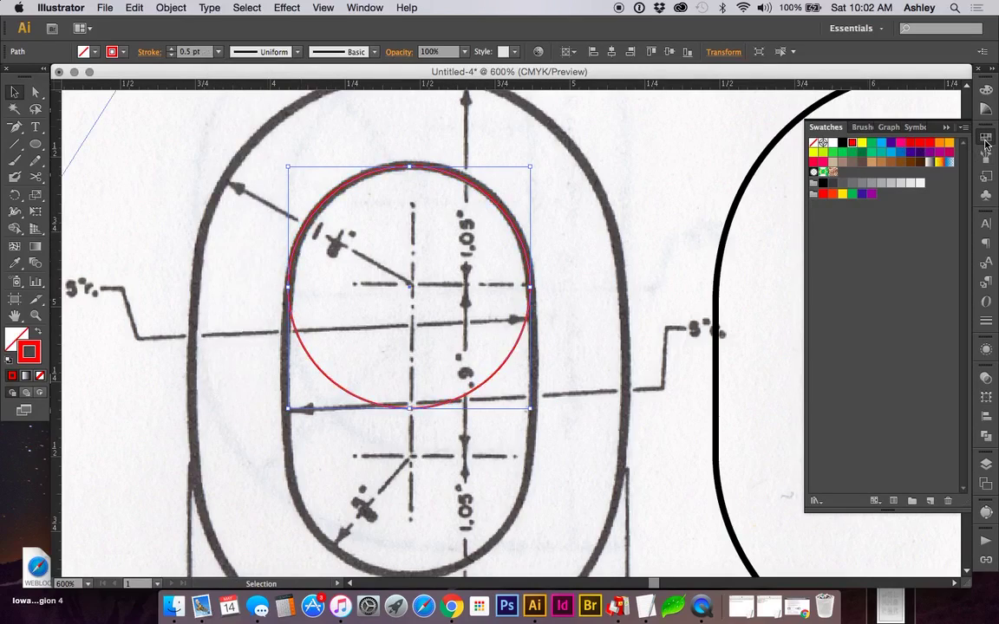
Move the red circle up onto the inner oval's top curve.
key("z")
left_click_drag(236, 119, 507, 242)
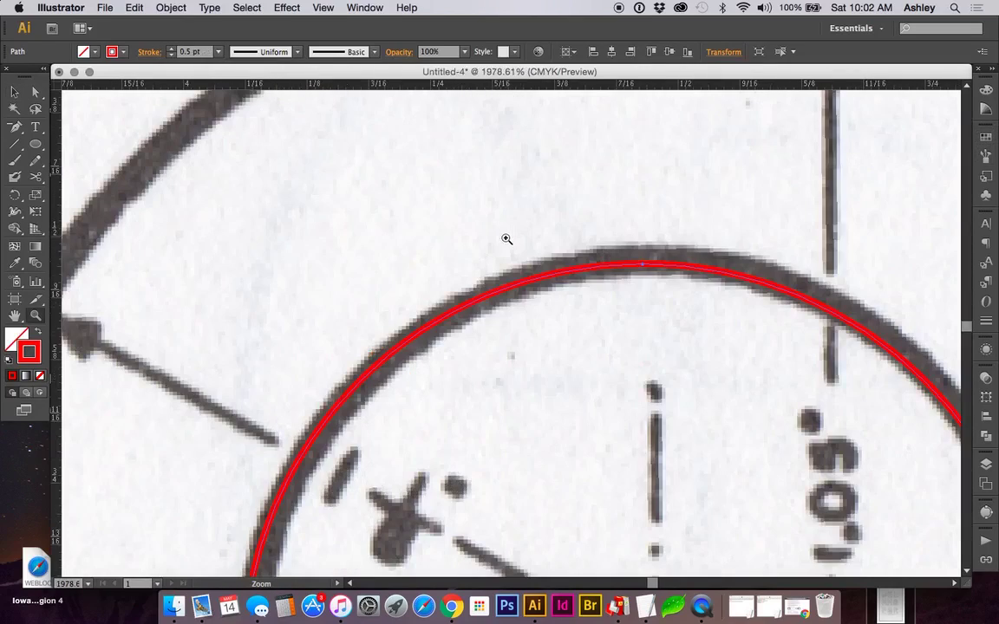
scroll(514, 270, "right", 3)
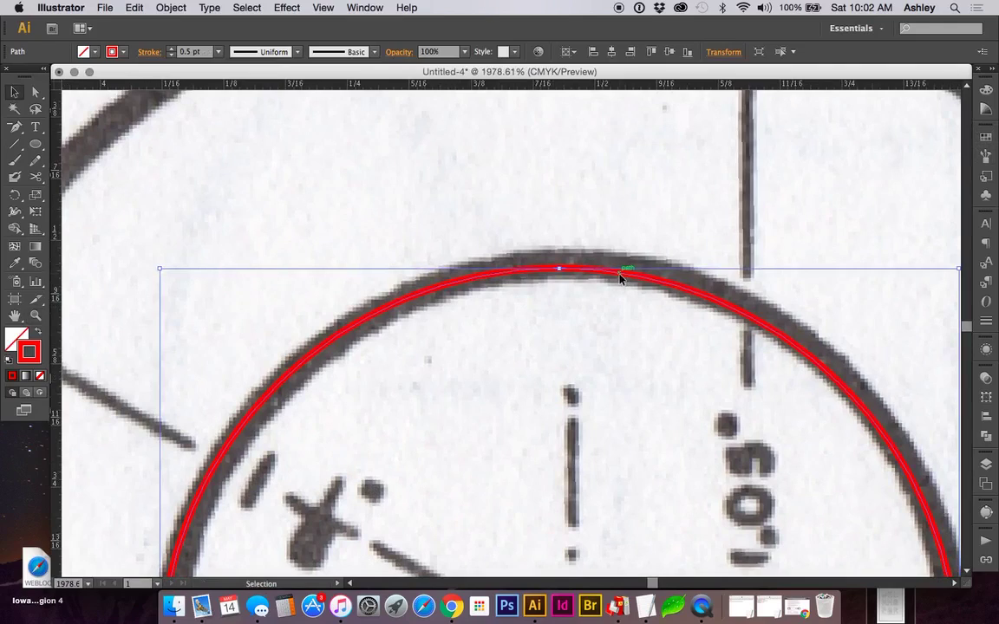
left_click_drag(620, 275, 620, 271)
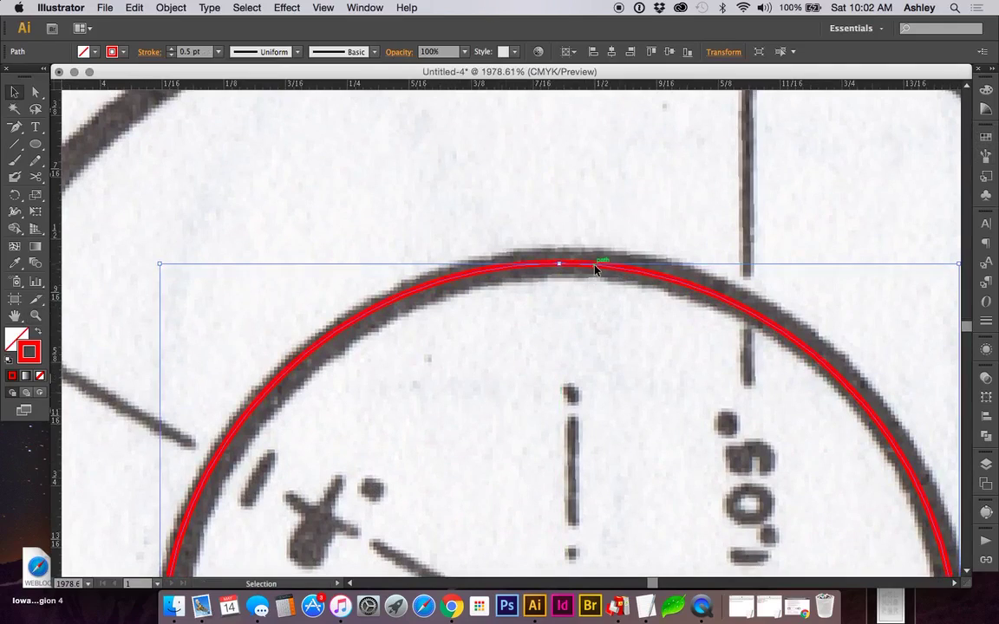
left_click_drag(595, 270, 602, 270)
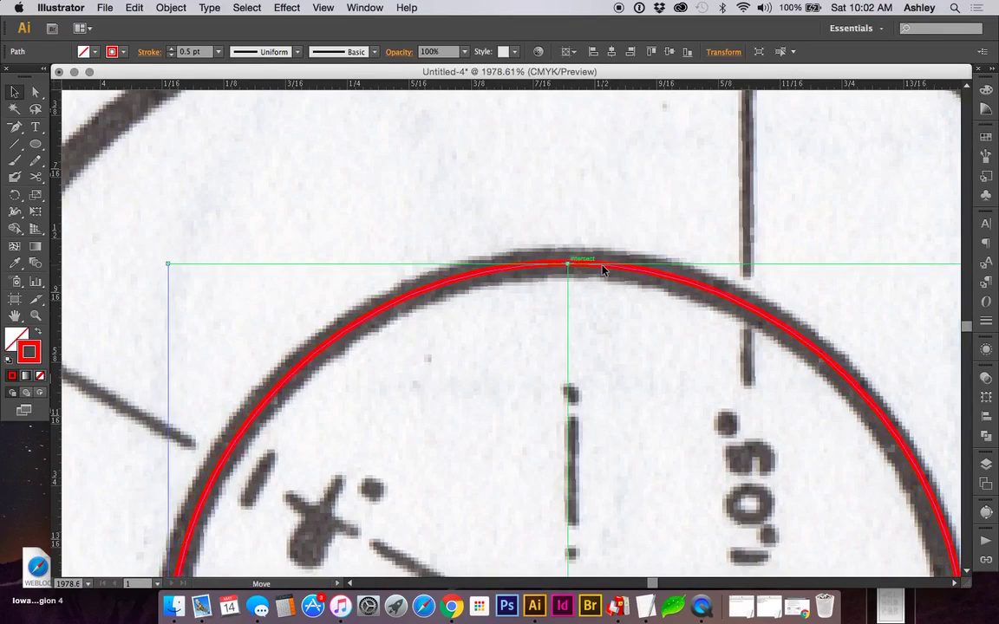
left_click_drag(603, 270, 603, 270)
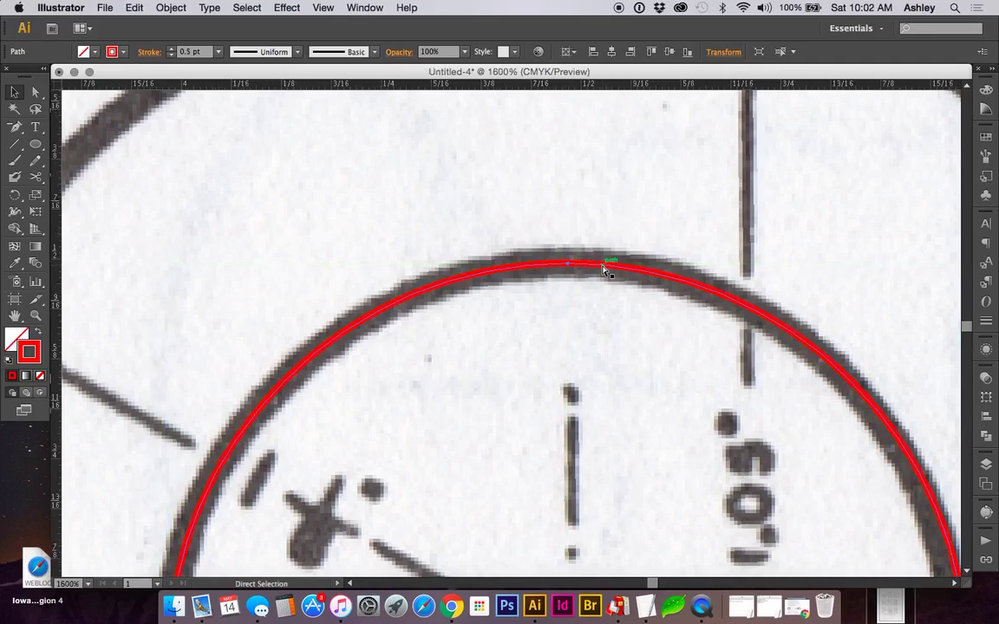
Resize the circle to about 0.8 in to match the oval's width.
key("ctrl+minus")
key("ctrl+minus")
key("ctrl+minus")
scroll(599, 460, "down", 5)
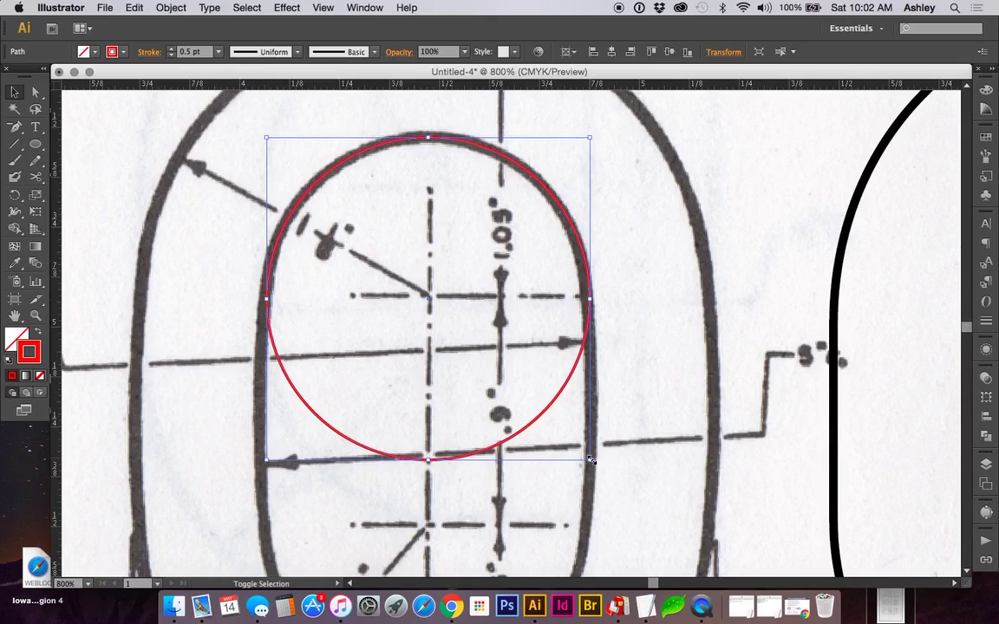
left_click_drag(589, 460, 587, 463)
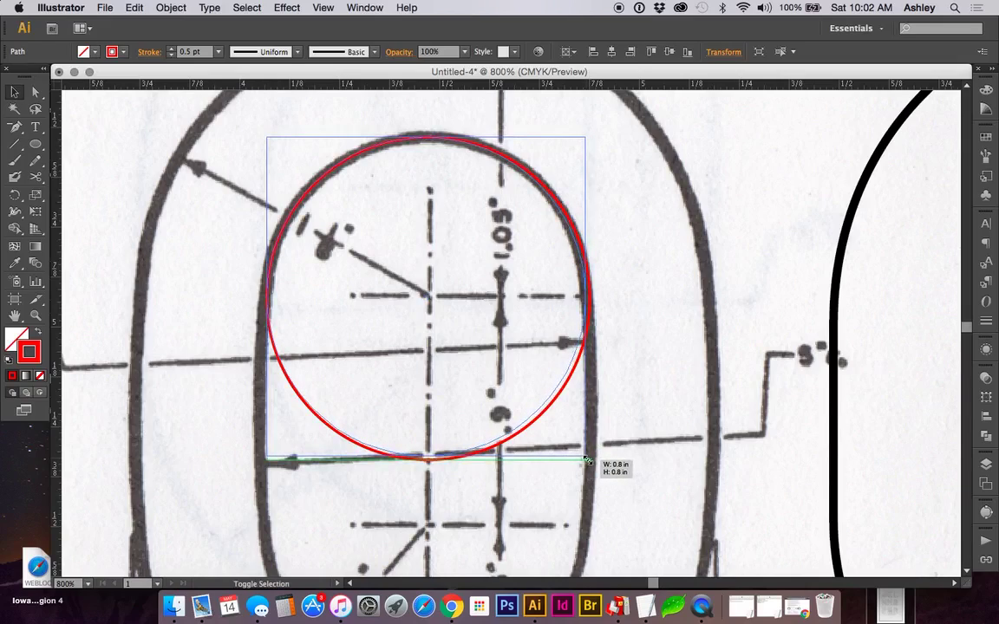
left_click_drag(587, 462, 587, 464)
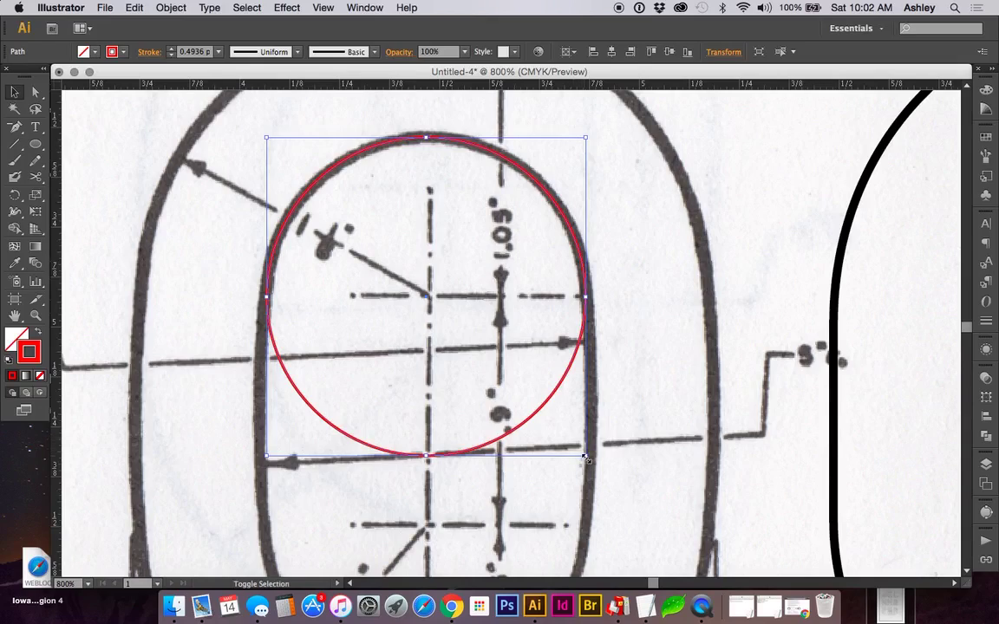
left_click_drag(584, 453, 588, 457)
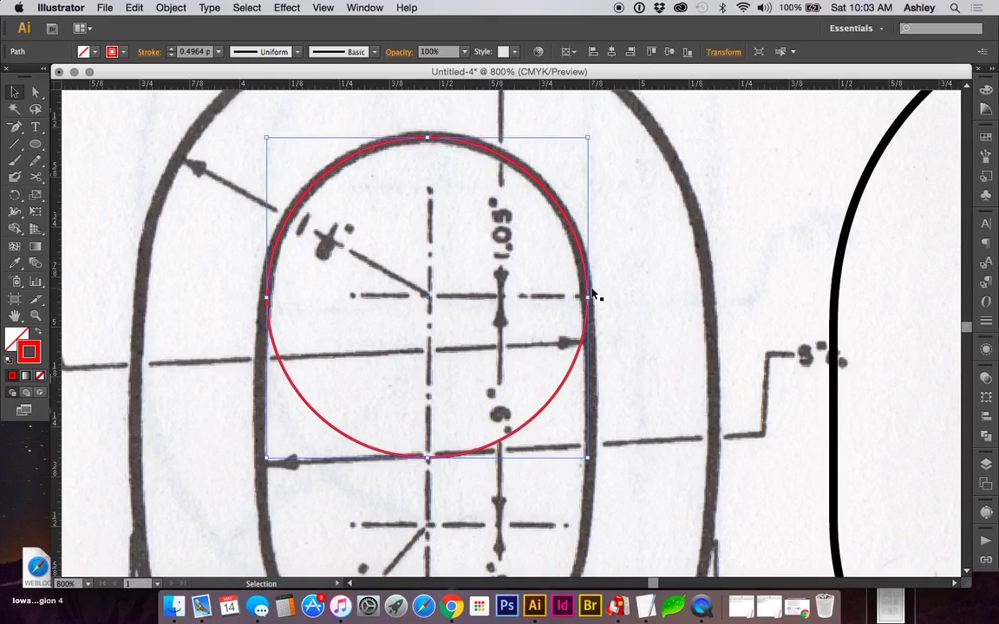
Duplicate the red circle straight down onto the inner oval's bottom curve.
key("z")
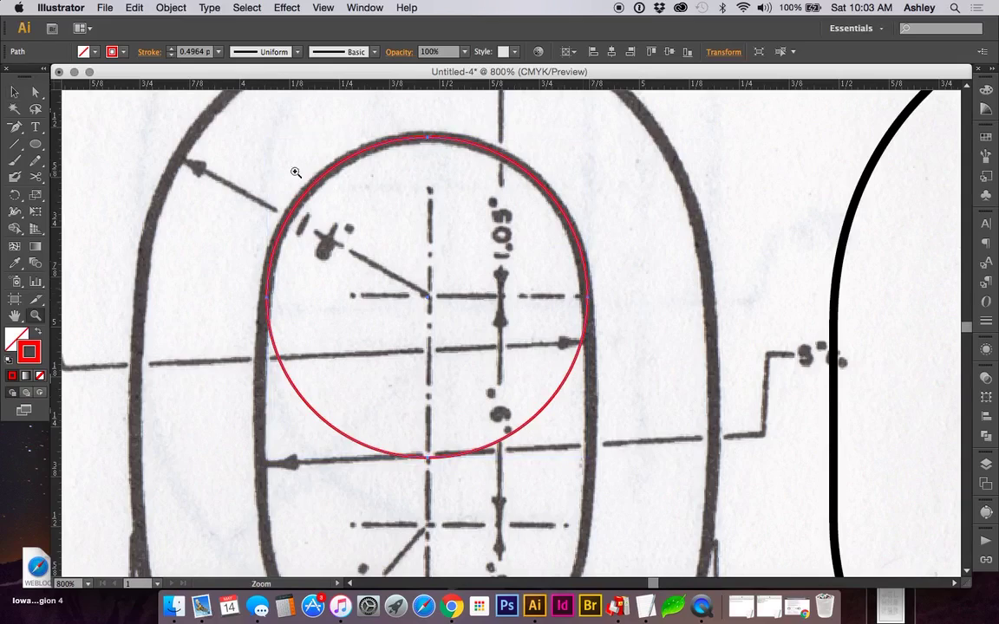
left_click_drag(250, 145, 672, 358)
key("v")
scroll(720, 384, "right", 2)
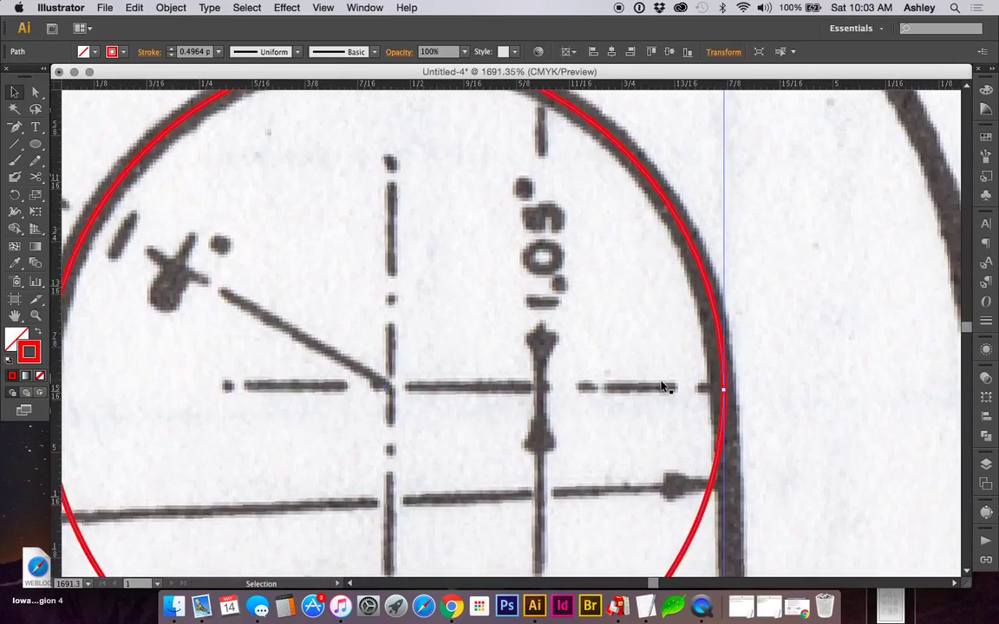
key("a")
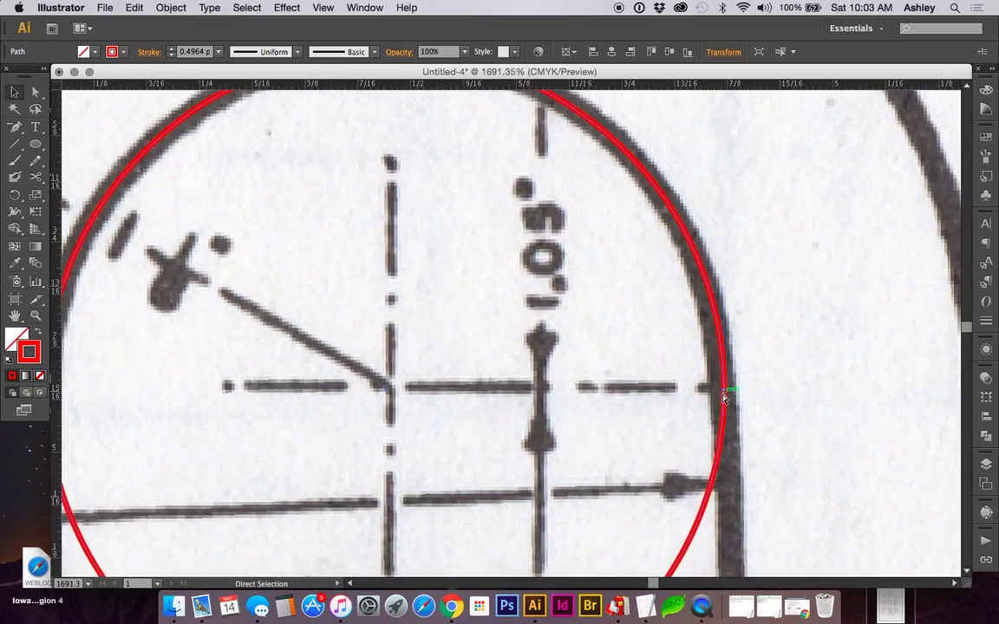
key("ctrl+minus")
key("ctrl+minus")
key("ctrl+minus")
key("ctrl+minus")
key("v")
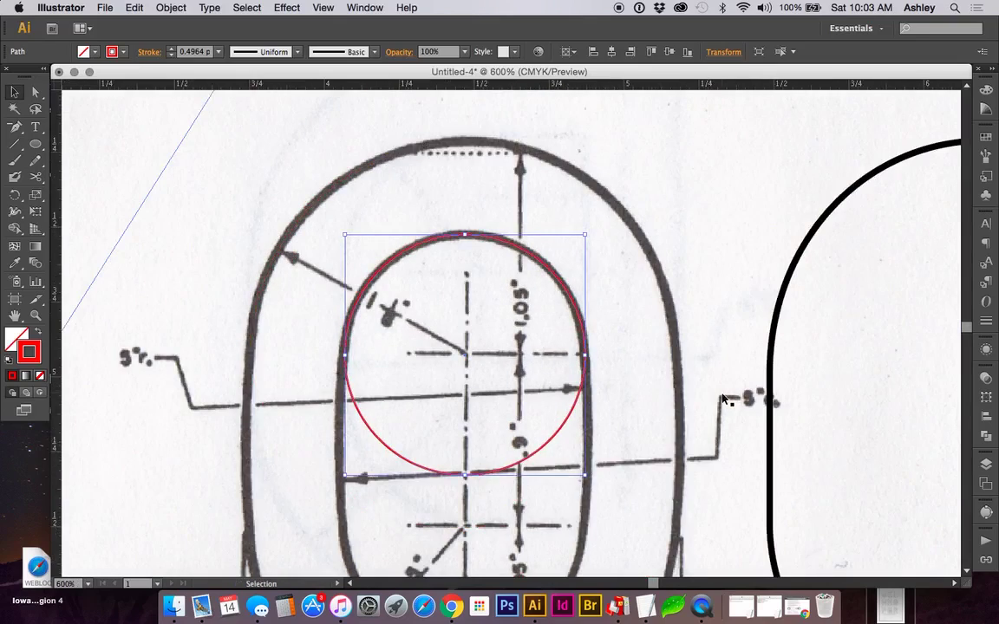
scroll(562, 229, "down", 2)
left_click_drag(531, 208, 531, 371)
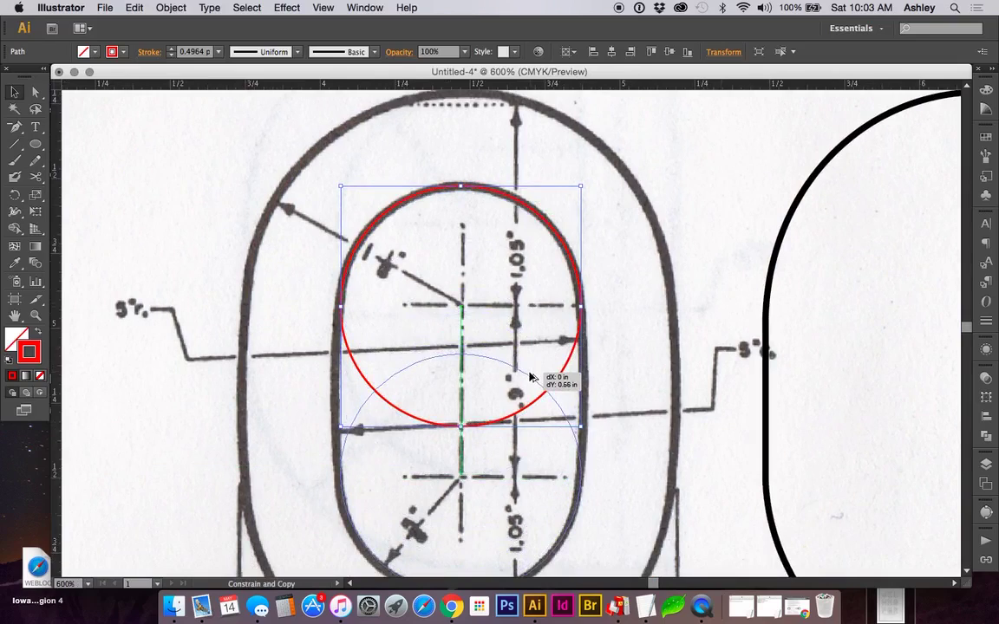
left_click_drag(530, 371, 531, 379)
Fine-tune the lower copy's position so it fits the bottom curve.
scroll(530, 378, "down", 2)
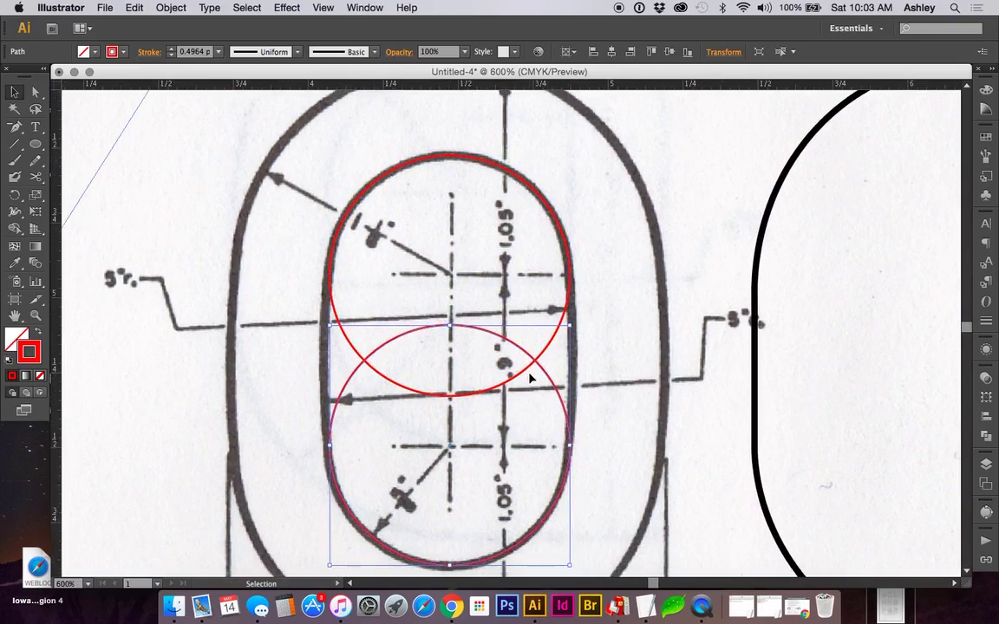
scroll(531, 378, "down", 5)
key("z")
left_click_drag(255, 161, 638, 460)
key("v")
scroll(662, 416, "down", 1)
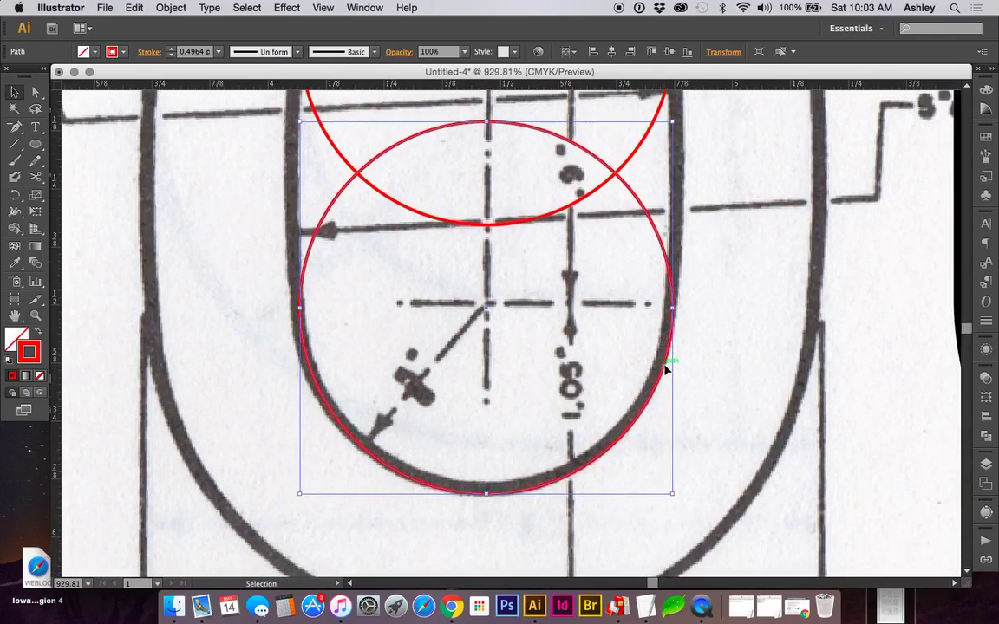
left_click_drag(664, 369, 667, 366)
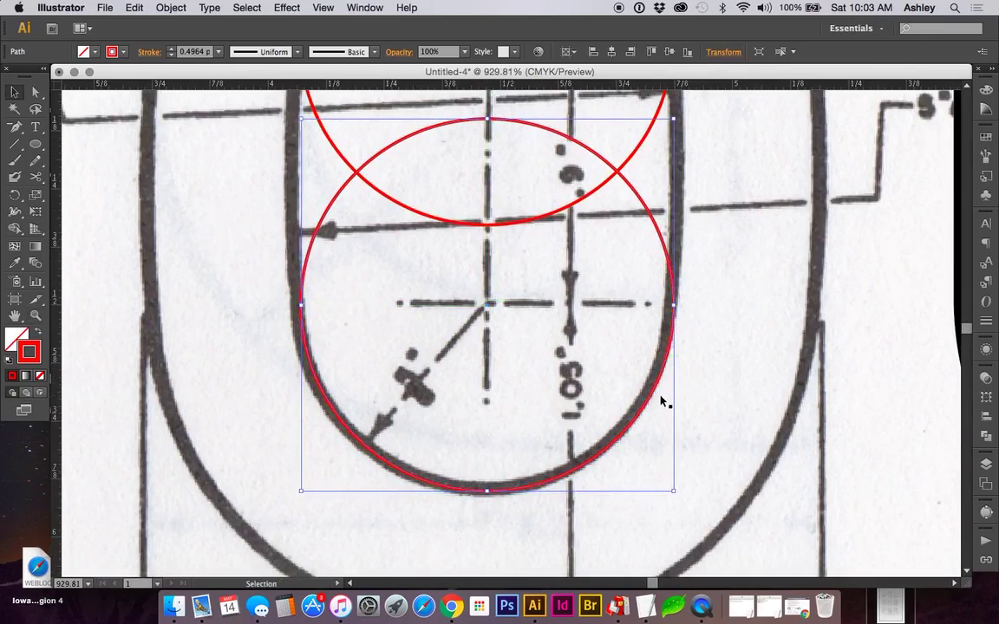
key("Up")
key("Up")
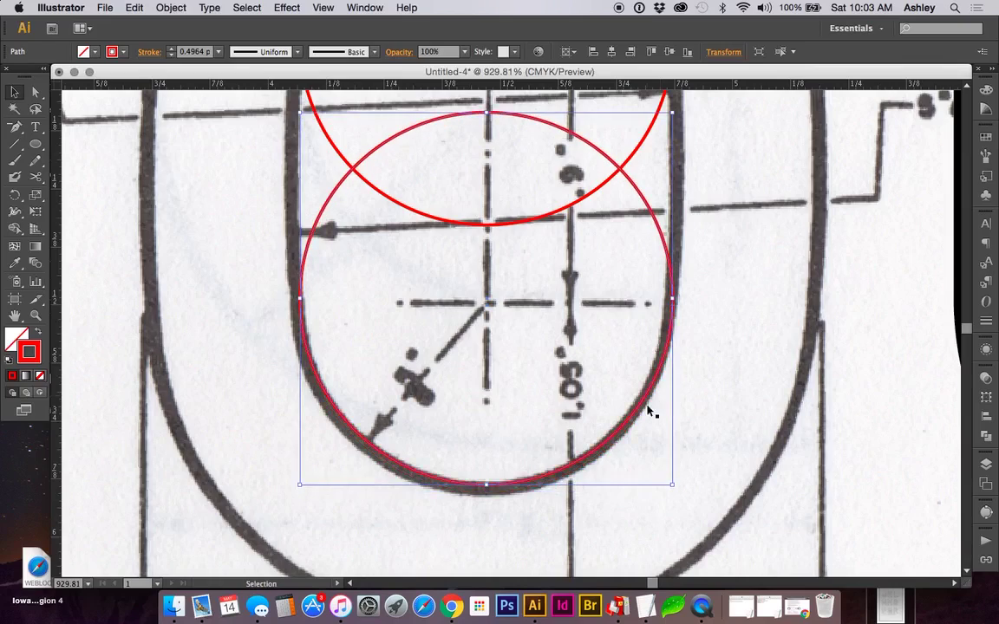
left_click_drag(600, 453, 600, 457)
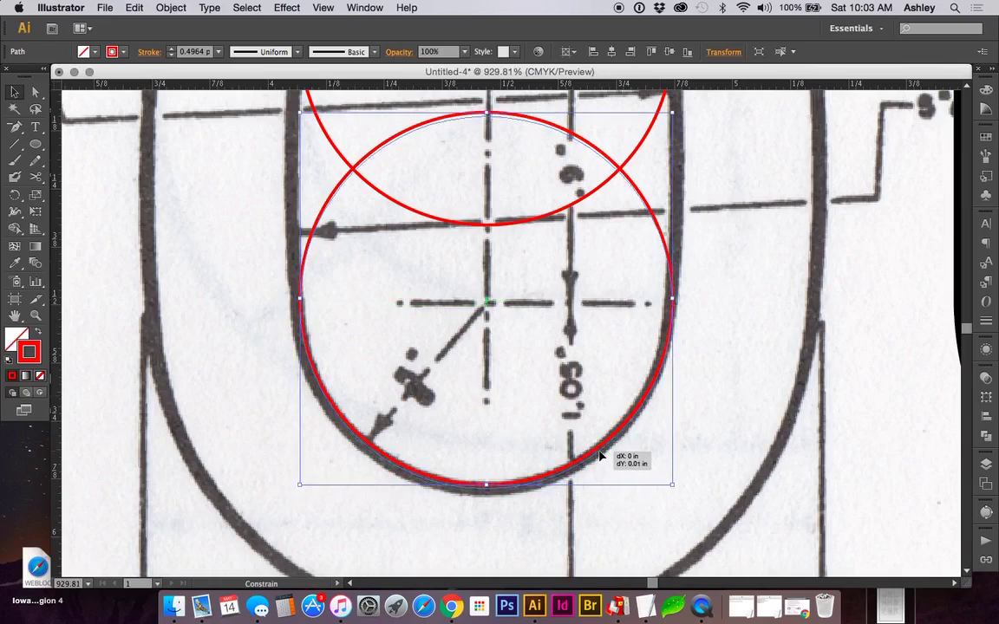
scroll(600, 453, "up", 3)
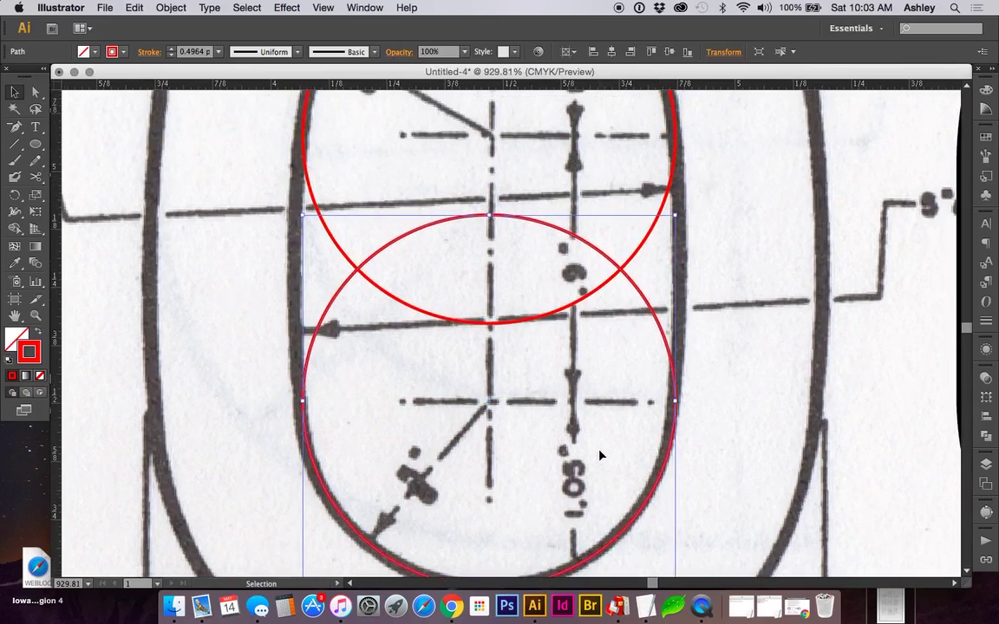
Cut the lower circle at its left and right sides, keeping only its bottom arc.
key("c")
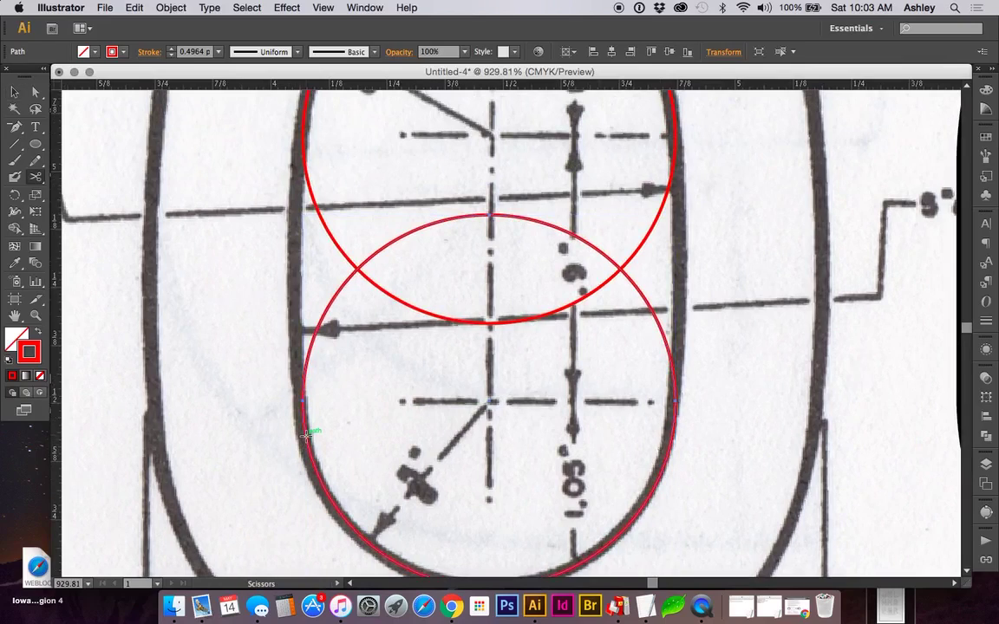
left_click(307, 435)
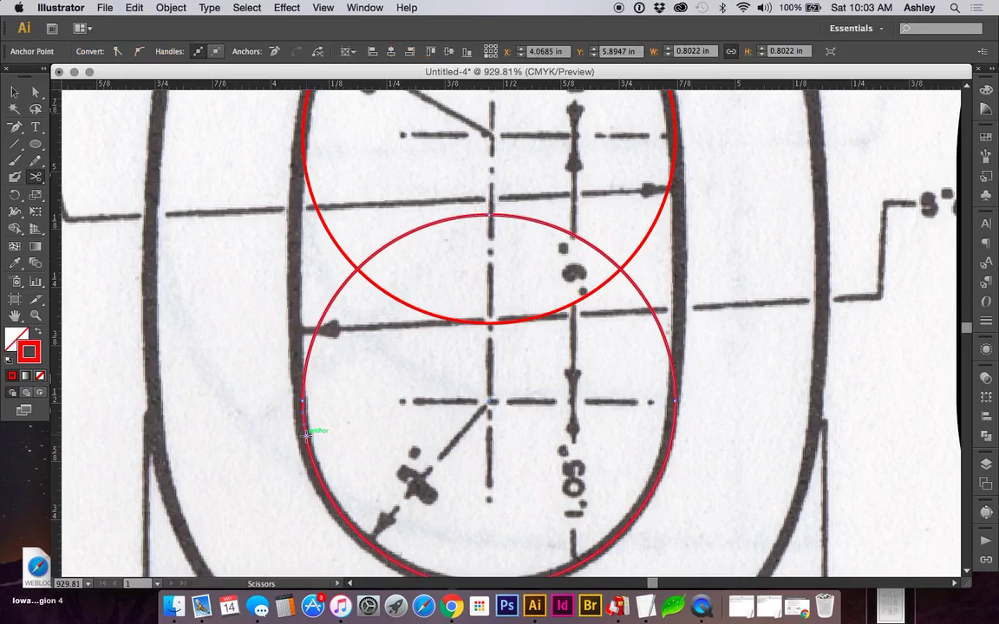
left_click(676, 435)
key("v")
left_click(677, 413)
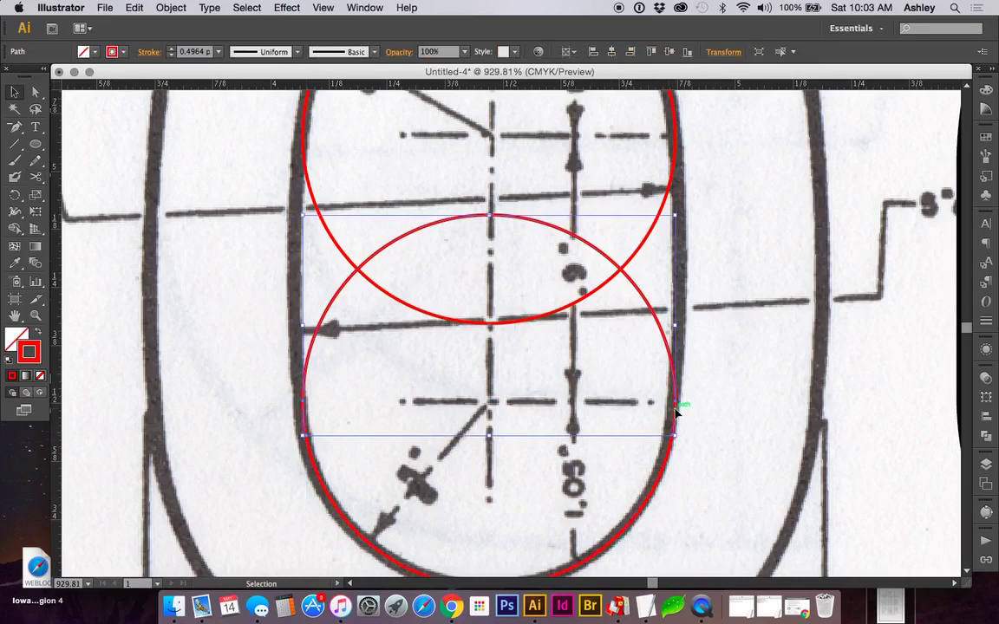
key("Delete")
scroll(675, 414, "up", 3)
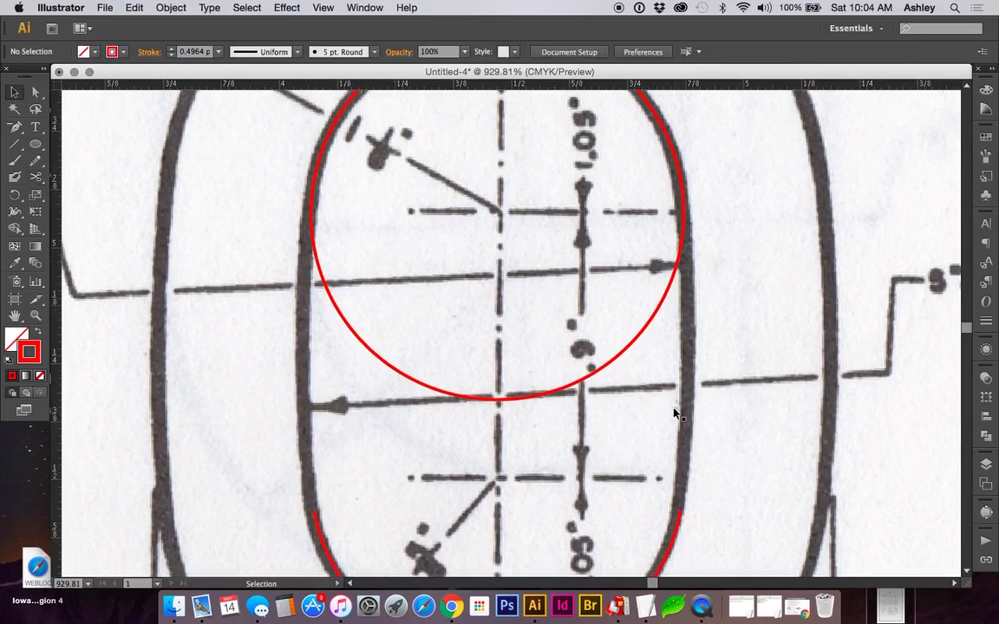
Cut the upper circle at its left and right sides, keeping only its top arc.
key("c")
left_click(312, 188)
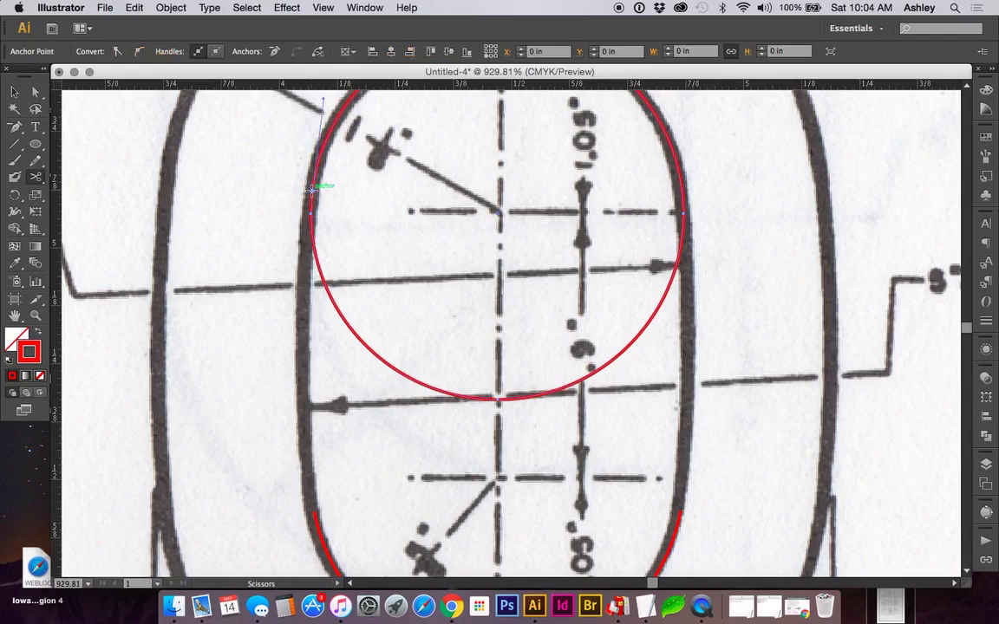
left_click(684, 191)
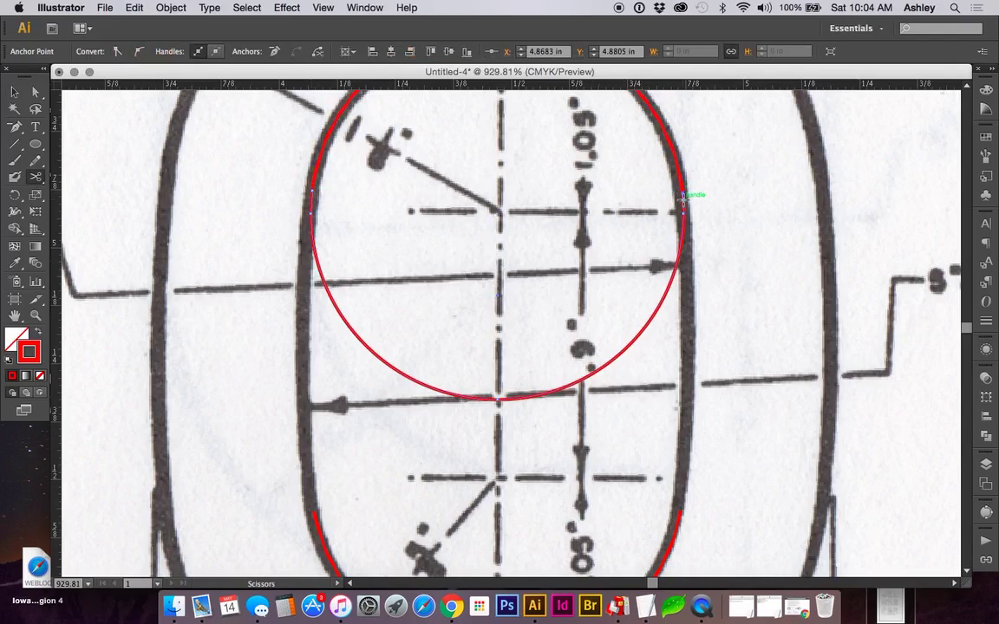
key("v")
key("Delete")
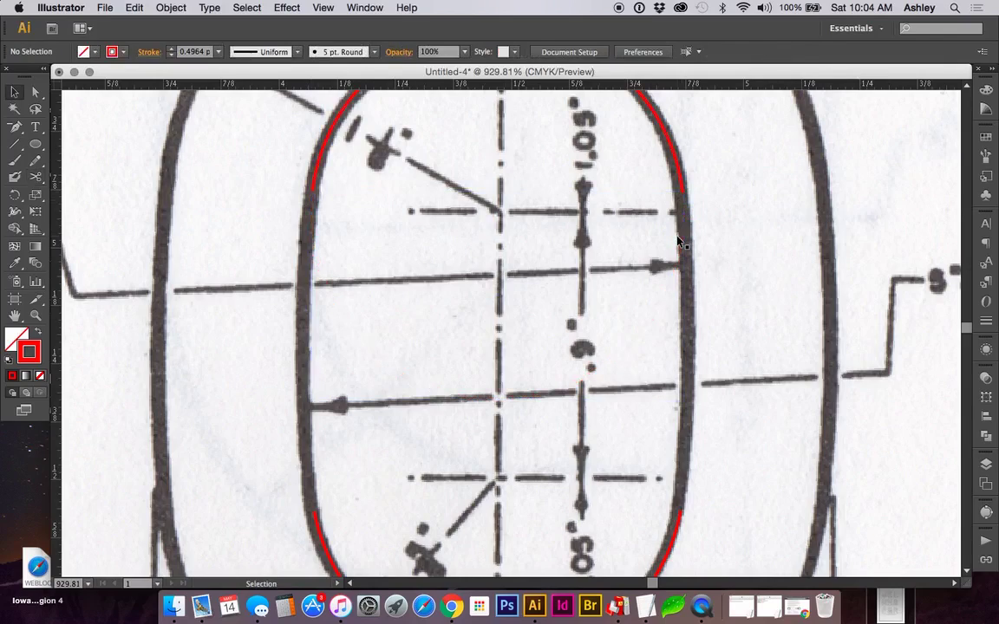
key("a")
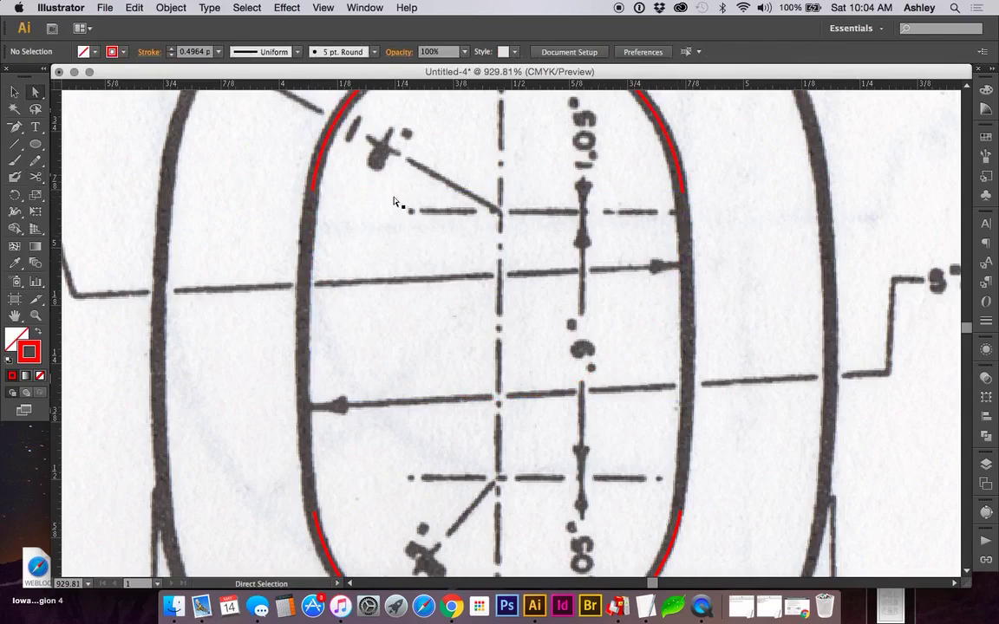
key("plus")
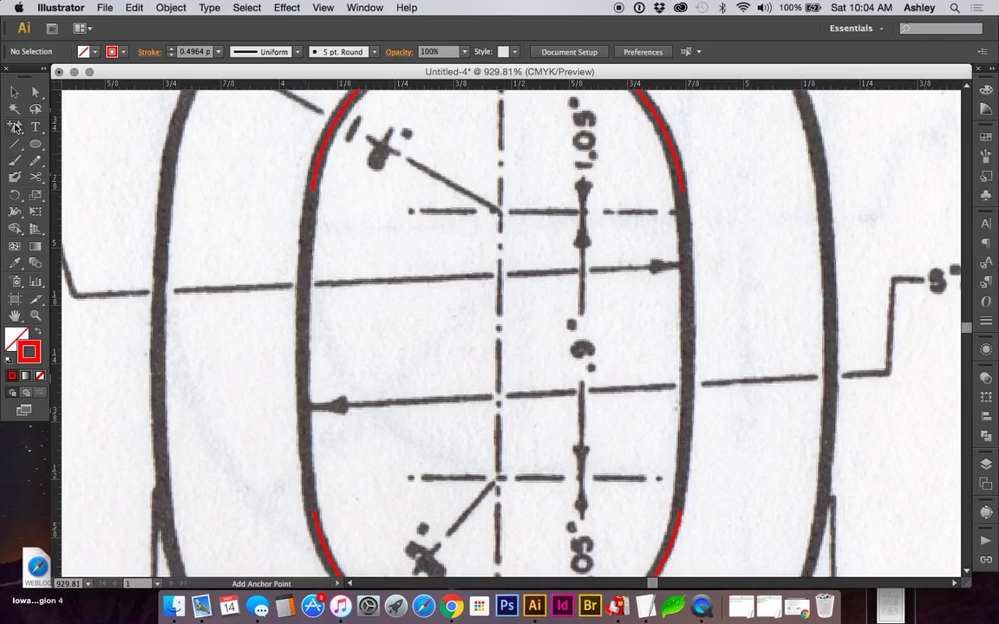
Connect the top-left and bottom-left arc ends with a new path along the oval's left side.
left_click_drag(15, 126, 63, 128)
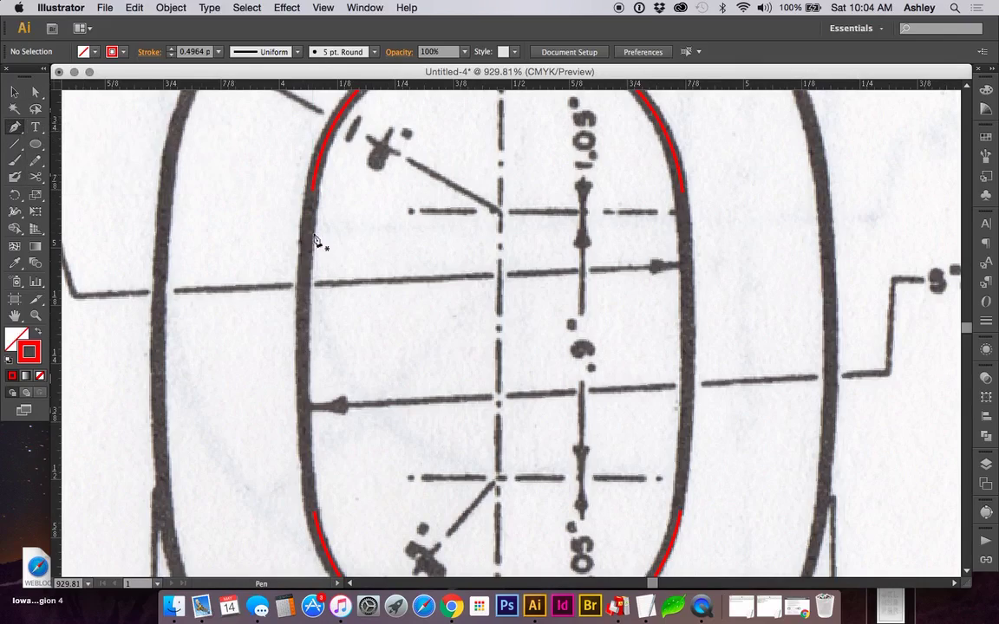
left_click(313, 190)
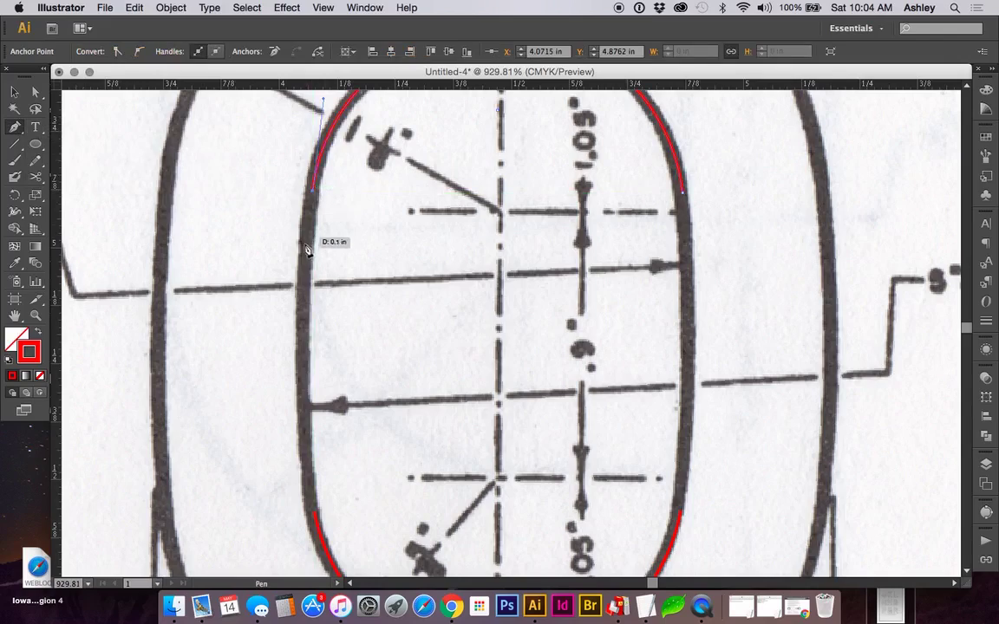
left_click(302, 338)
left_click_drag(298, 382, 299, 418)
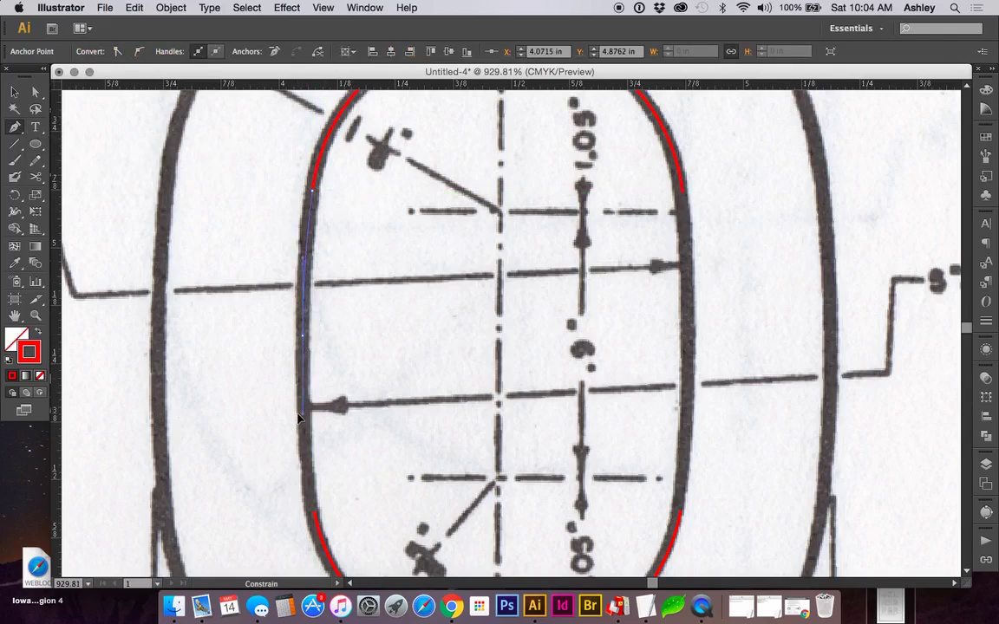
left_click(316, 517)
left_click_drag(315, 517, 319, 520)
left_click_drag(318, 515, 323, 535)
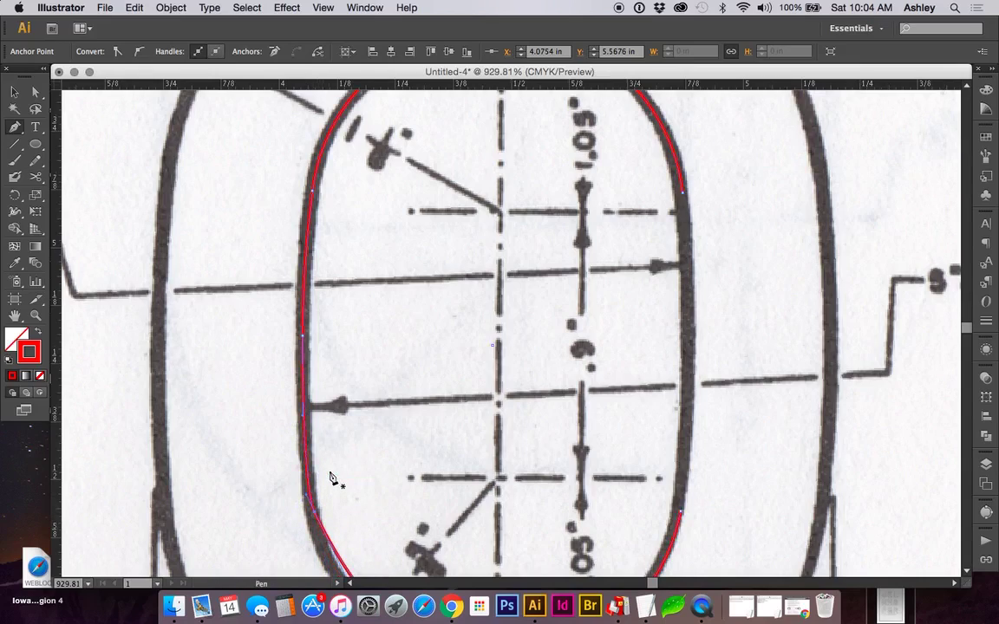
Reshape the lower-left anchor and its handles to hug the O's inner edge.
scroll(333, 475, "down", 3)
key("a")
left_click_drag(319, 449, 303, 400)
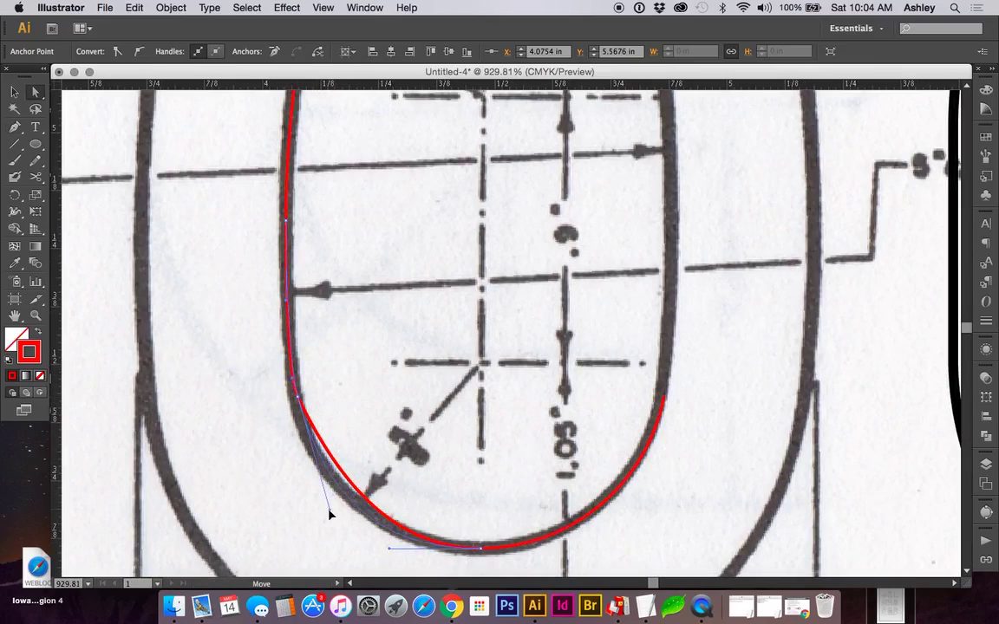
mouse_move(337, 477)
left_mouse_down()
mouse_move(323, 518)
mouse_move(305, 477)
left_mouse_up()
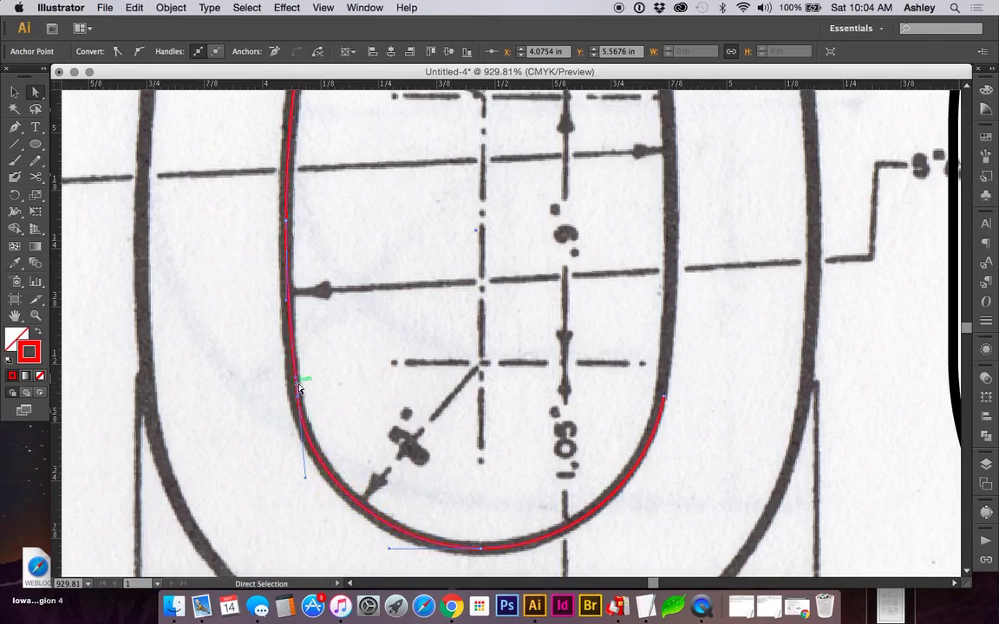
left_click_drag(302, 404, 300, 399)
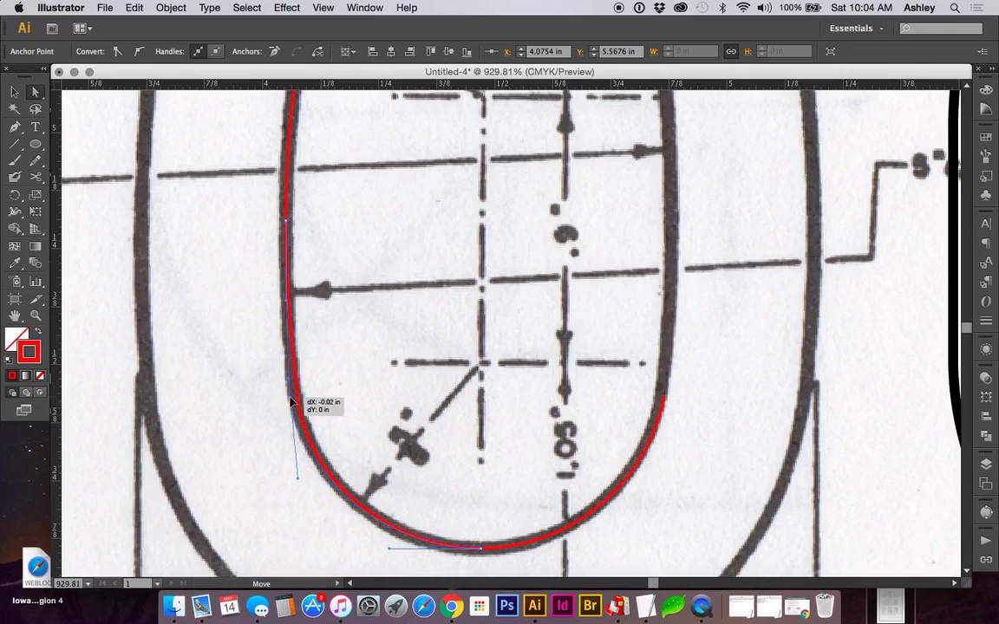
left_click_drag(296, 401, 295, 401)
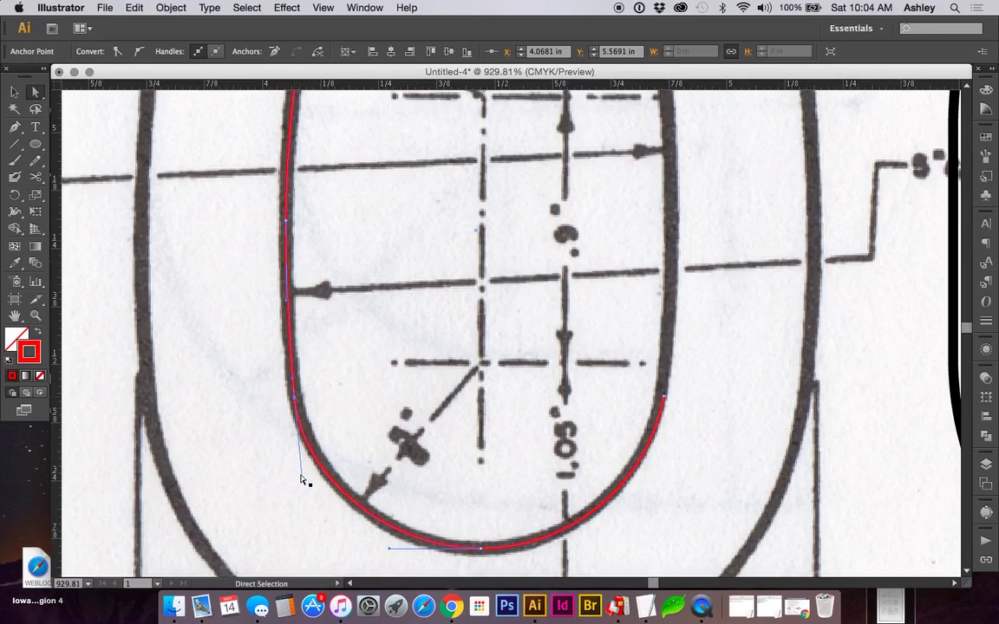
left_click_drag(302, 479, 314, 490)
left_click_drag(296, 401, 298, 410)
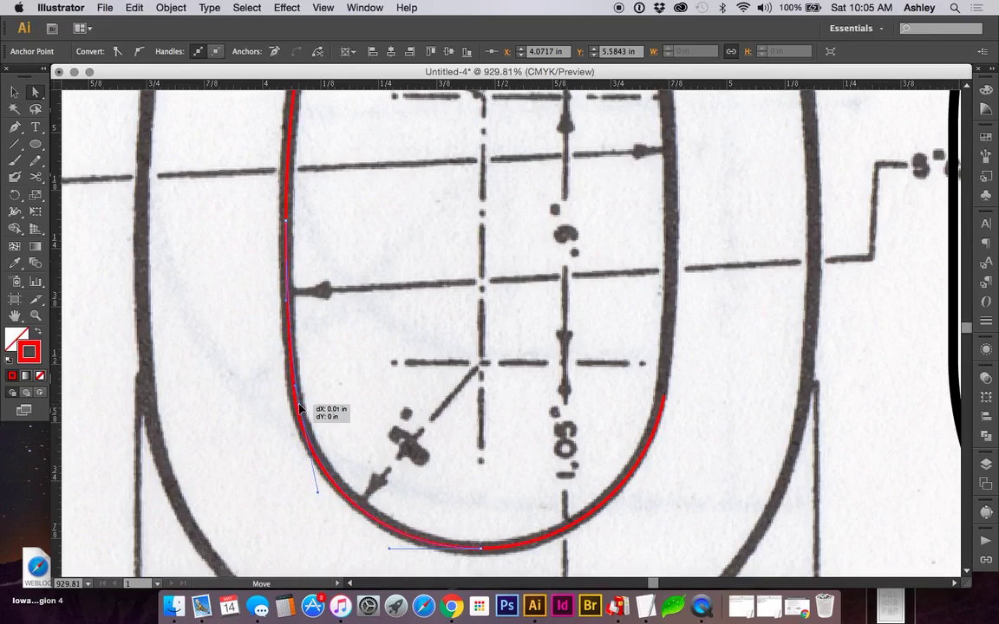
left_click_drag(299, 404, 300, 406)
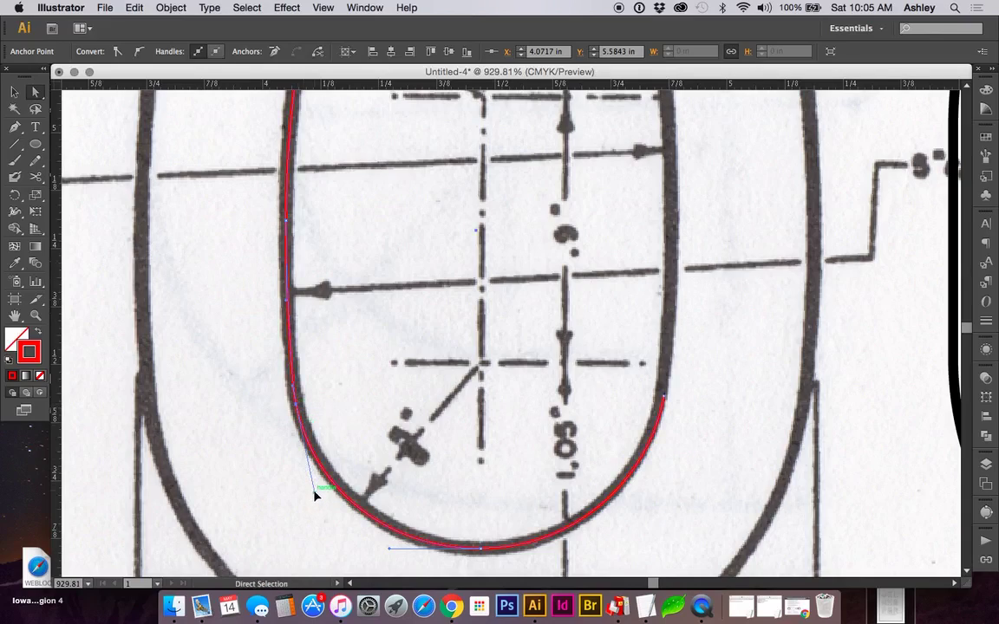
left_click_drag(316, 495, 315, 485)
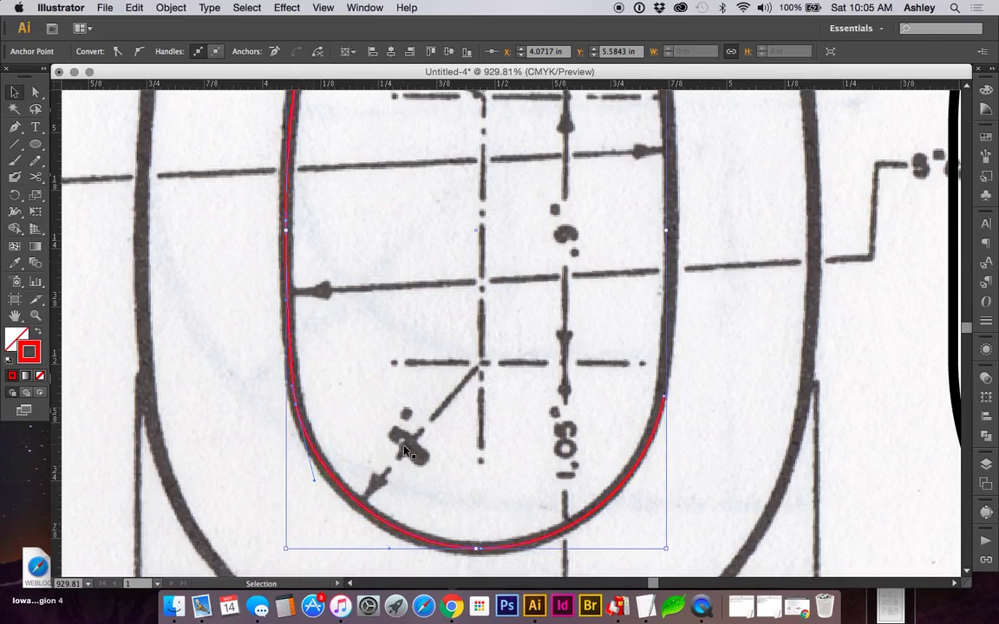
key("ctrl+minus")
key("ctrl+minus")
key("ctrl+minus")
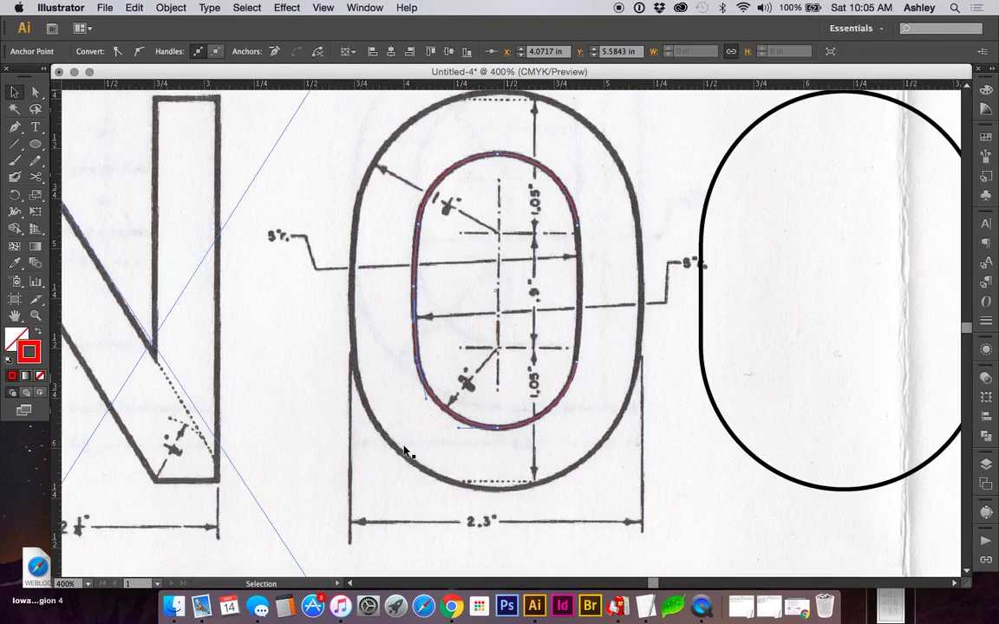
Cut the inner oval trace in two and delete its right half.
key("c")
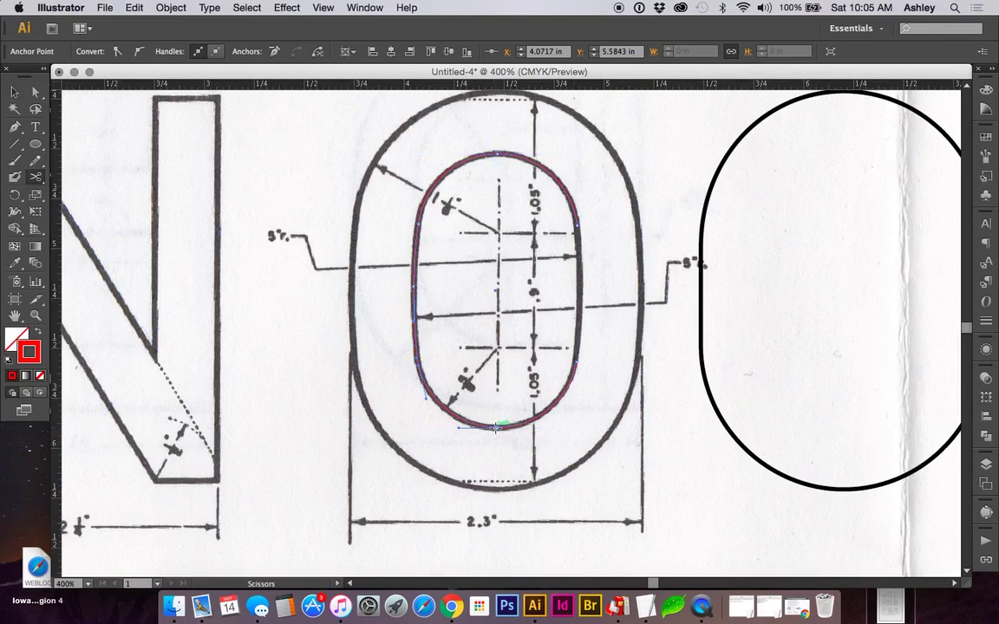
left_click(506, 160)
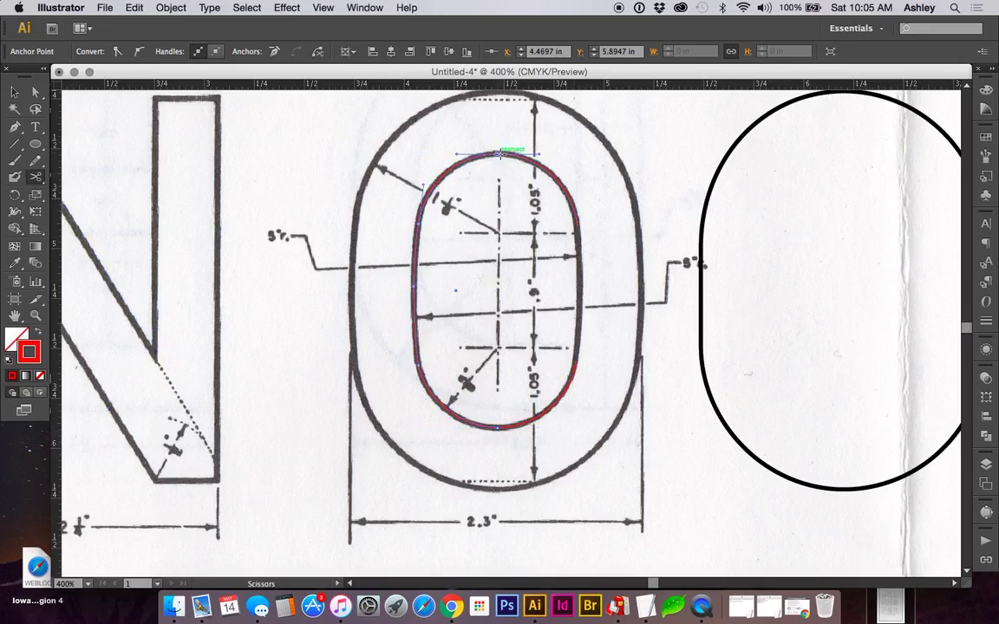
key("v")
left_click(548, 176)
left_click(574, 384, "shift")
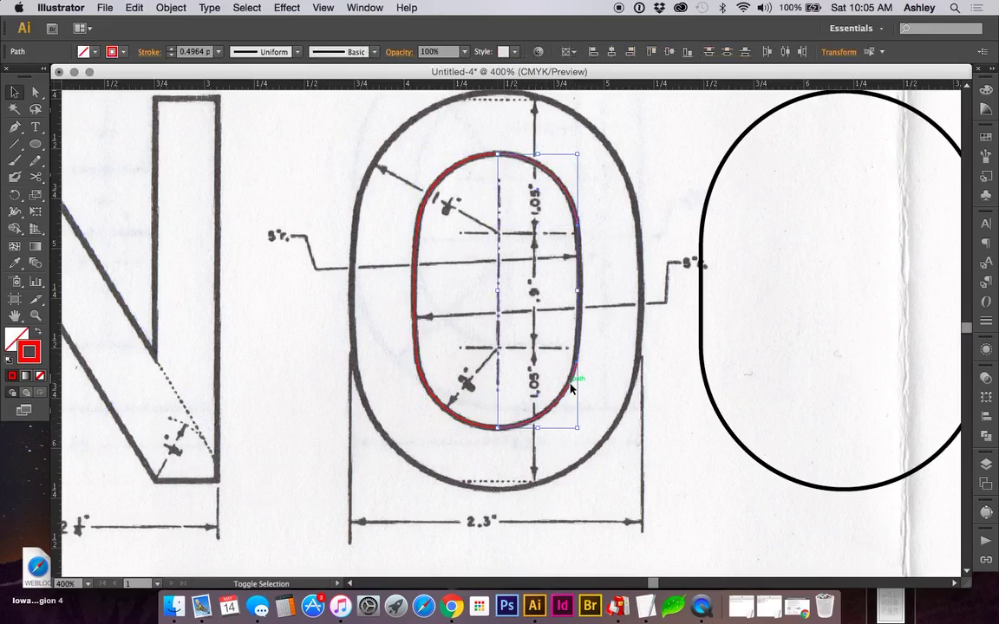
key("Delete")
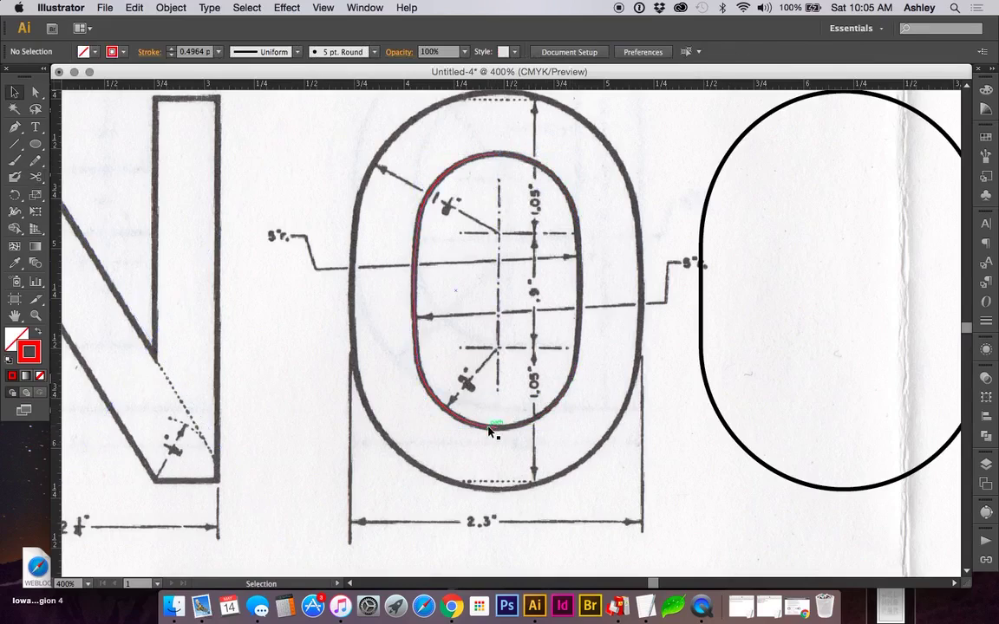
Reflect the left half vertically, shift it 0.38 in right, and join both halves.
left_click(491, 426)
key("a")
key("v")
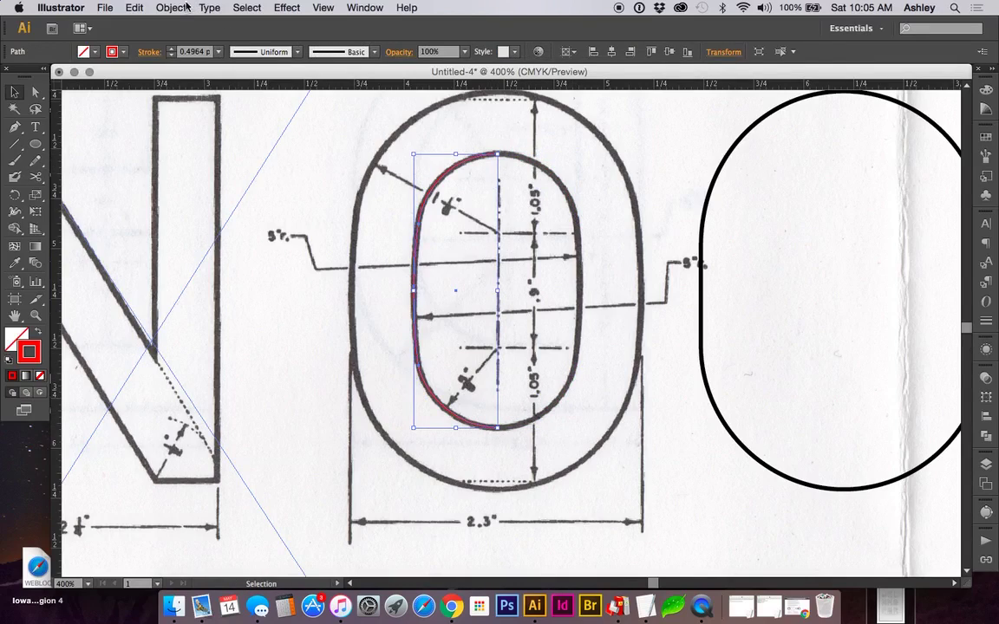
left_click(169, 8)
mouse_move(186, 24)
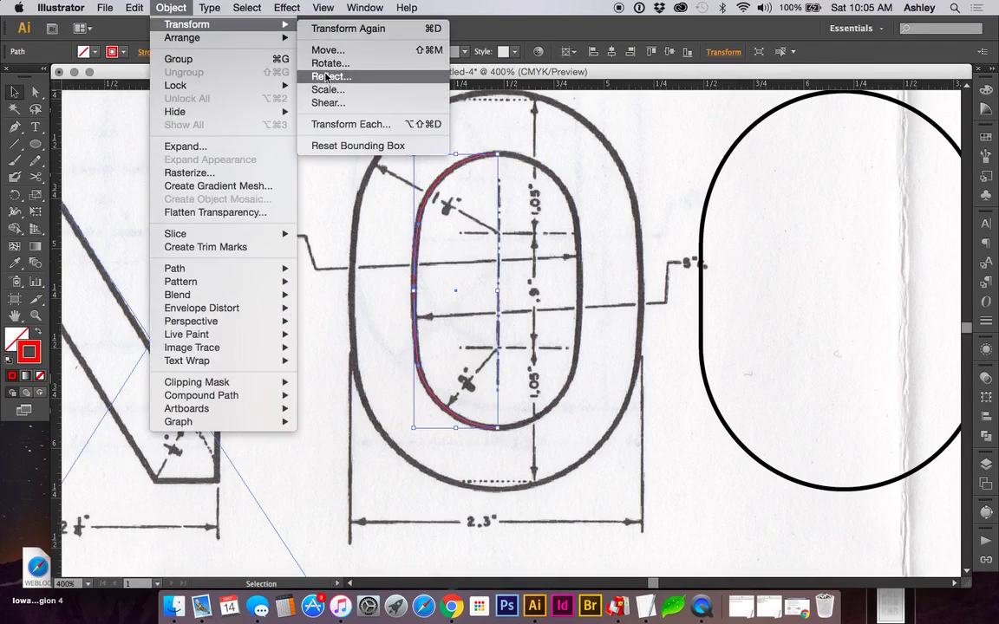
left_click(291, 70)
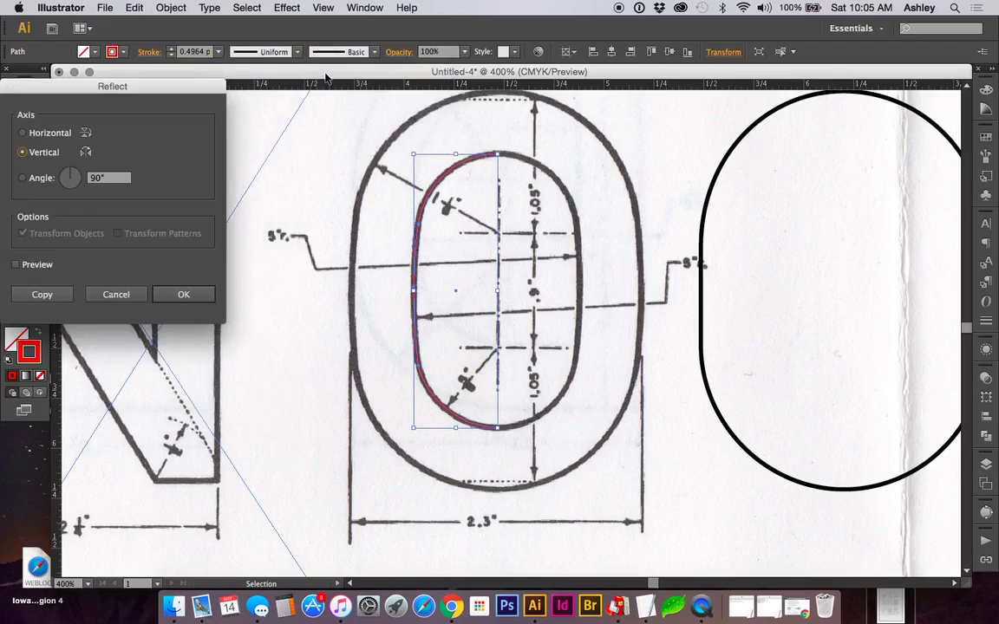
left_click(172, 299)
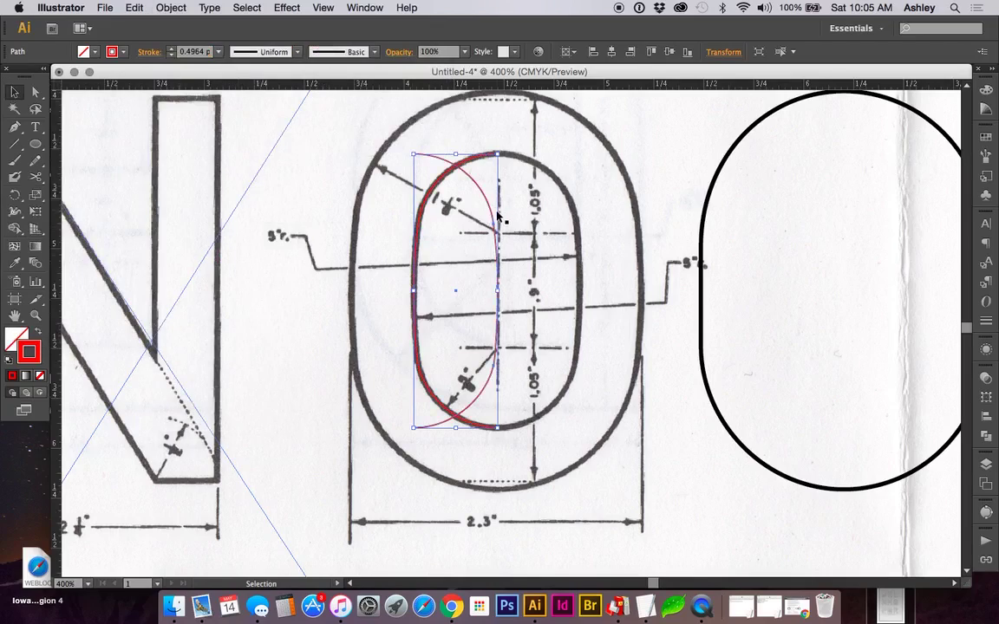
left_click_drag(494, 198, 570, 206)
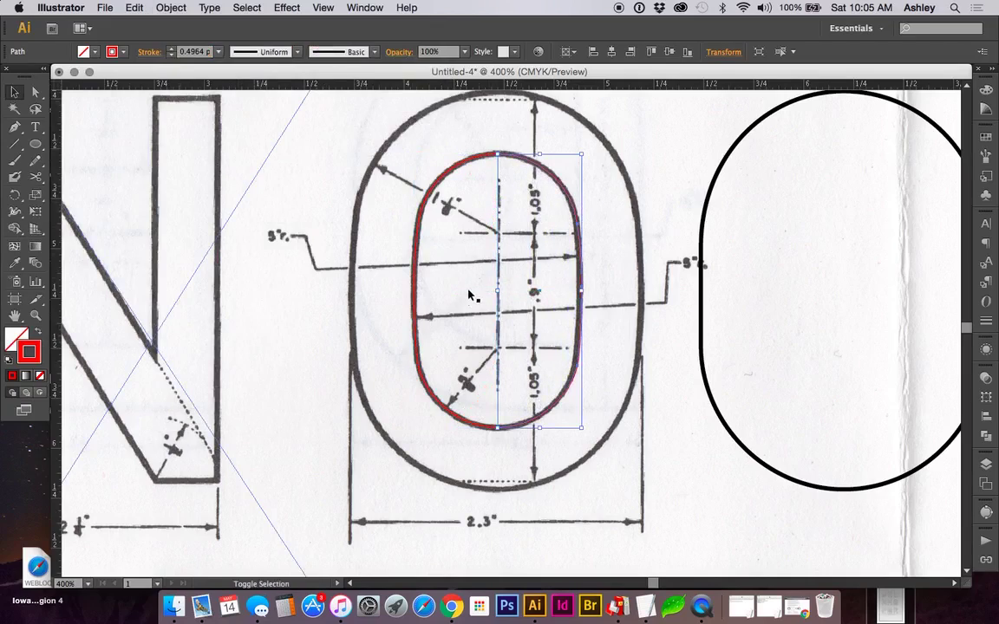
left_click(415, 292, "shift")
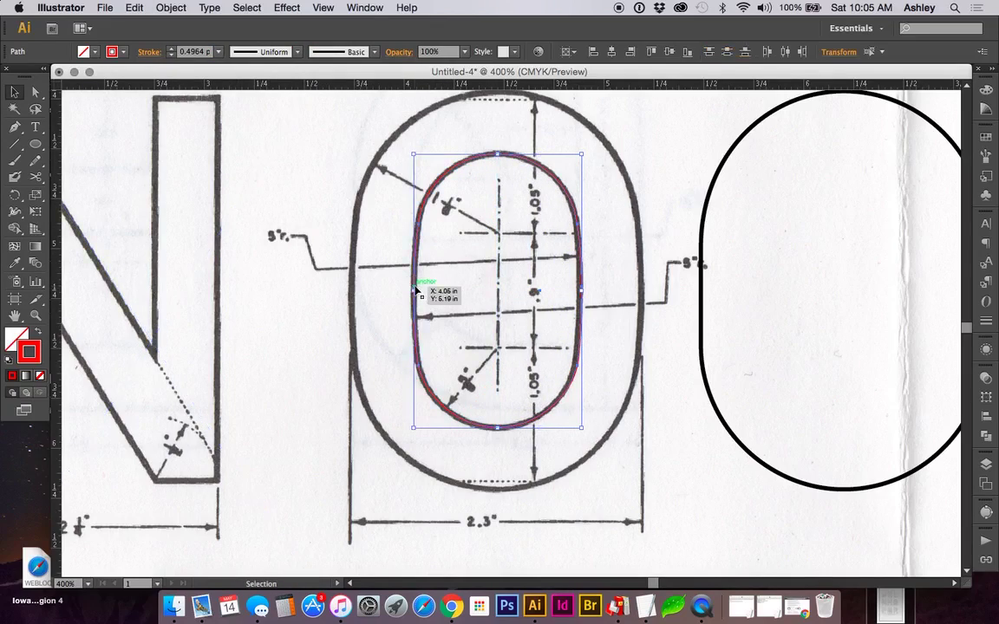
key("super+j")
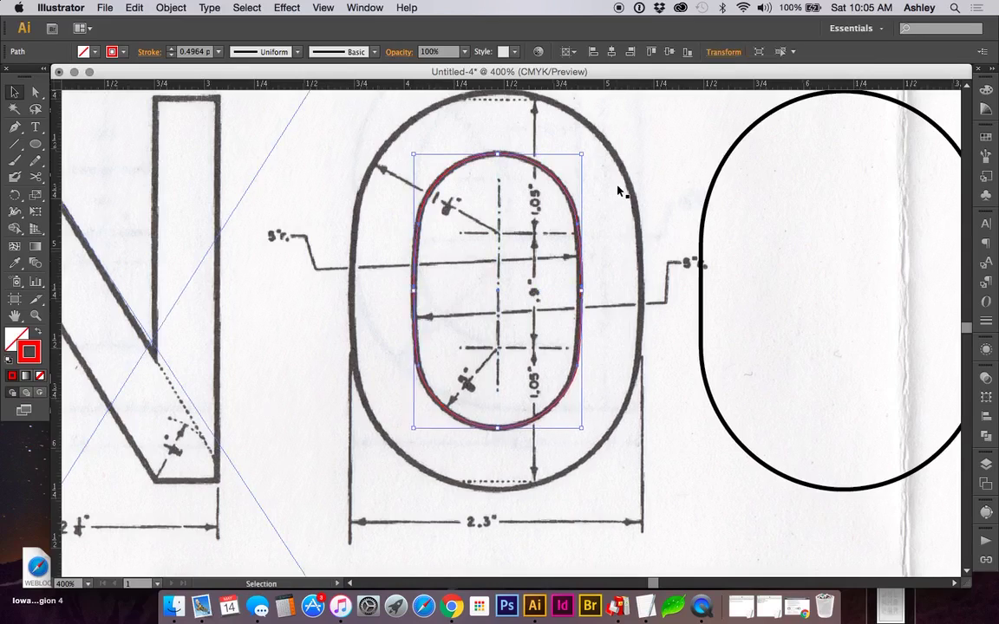
Scale a copy of the inner oval from its centre to about 1.37 × 1.99 in.
scroll(589, 203, "up", 3)
left_click_drag(567, 218, 609, 159)
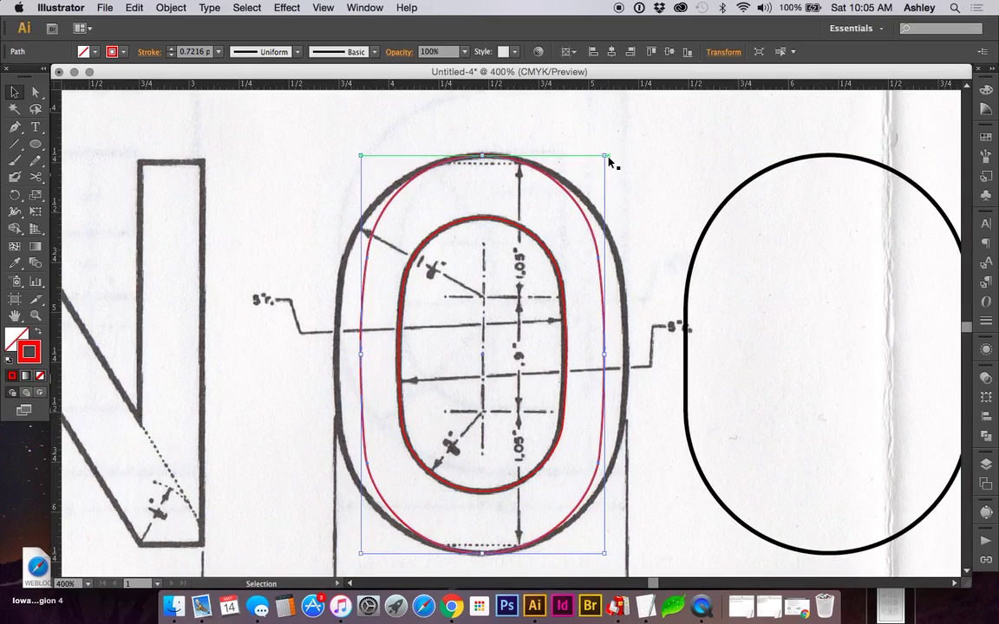
left_click_drag(605, 355, 620, 356)
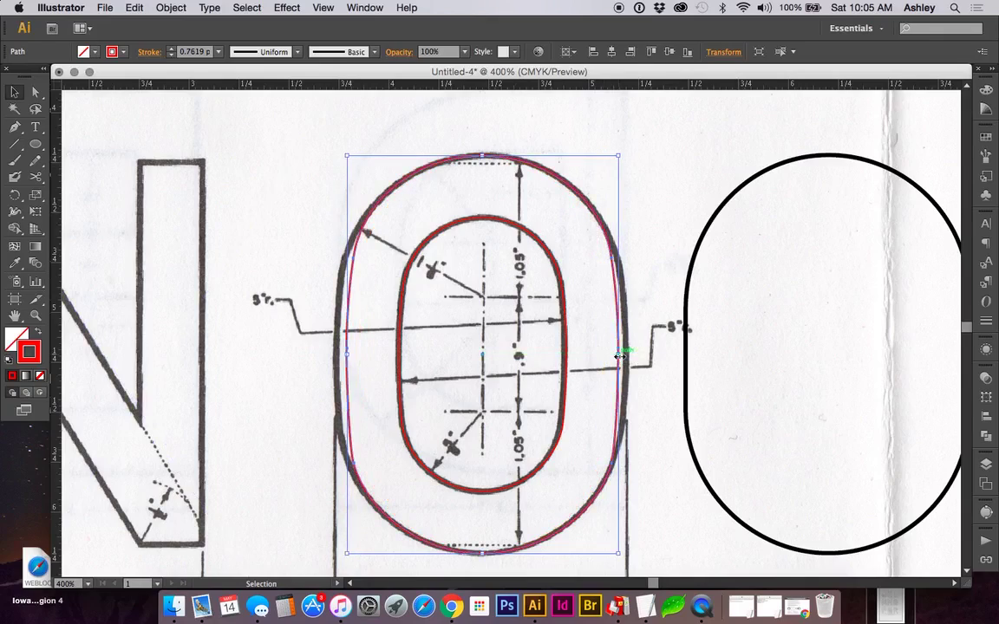
key("a")
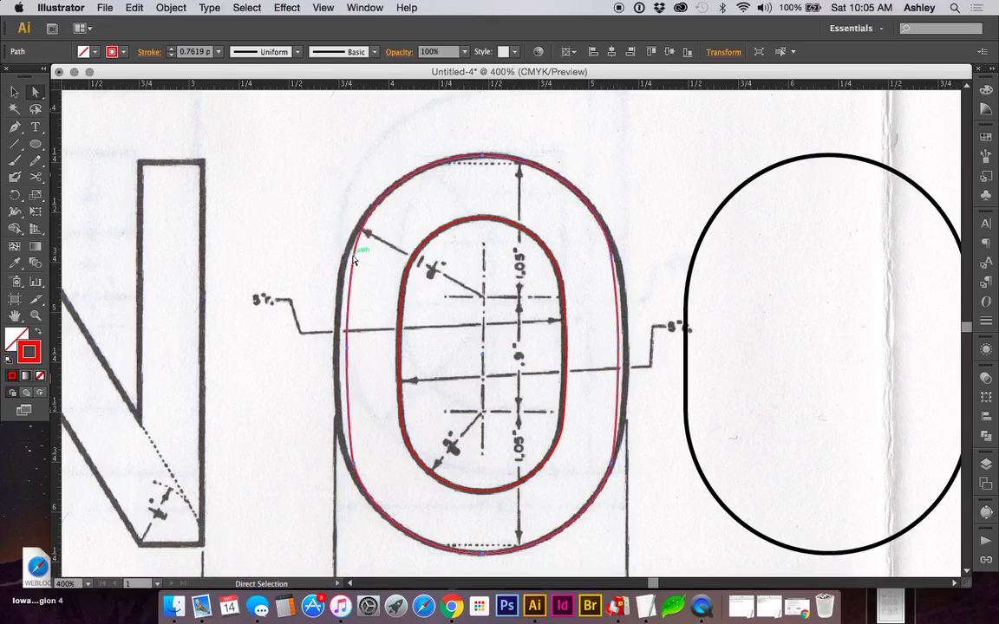
left_click(355, 251)
left_click(309, 232)
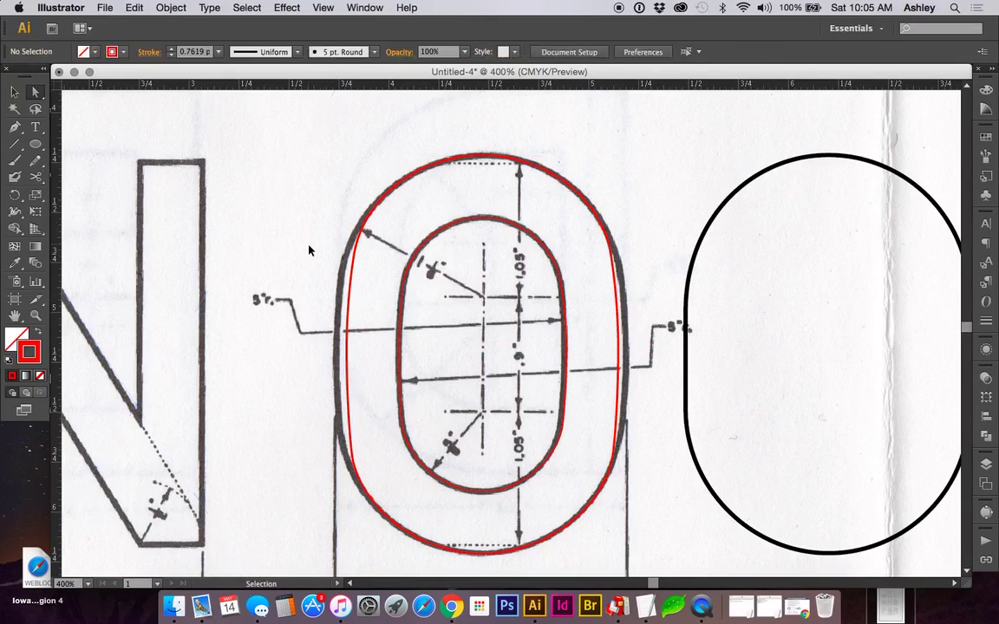
Nudge the outer oval's left-side anchors leftward with the arrow keys.
left_click_drag(308, 232, 386, 502)
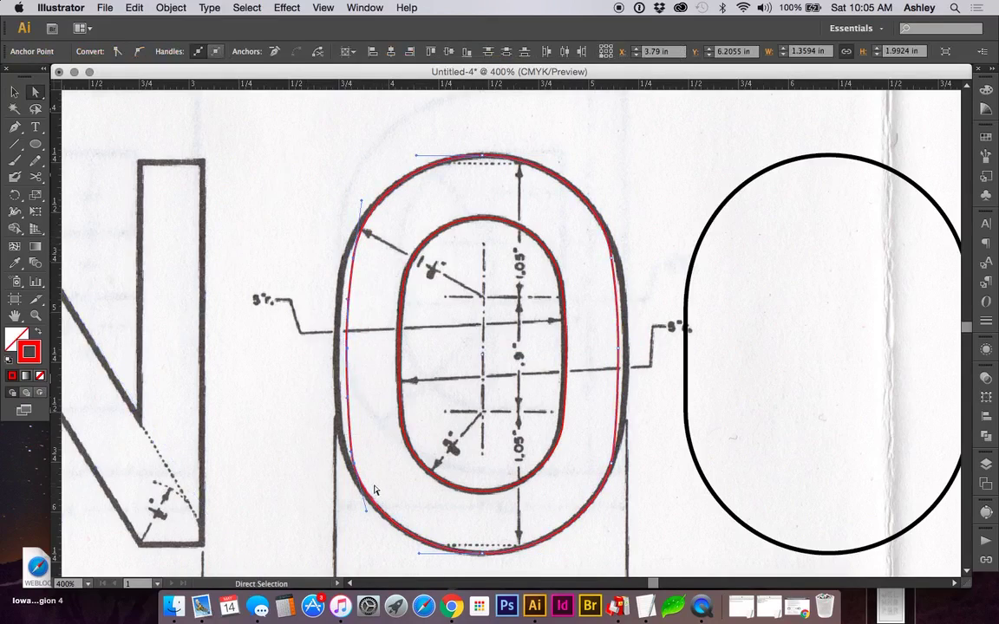
key("Left")
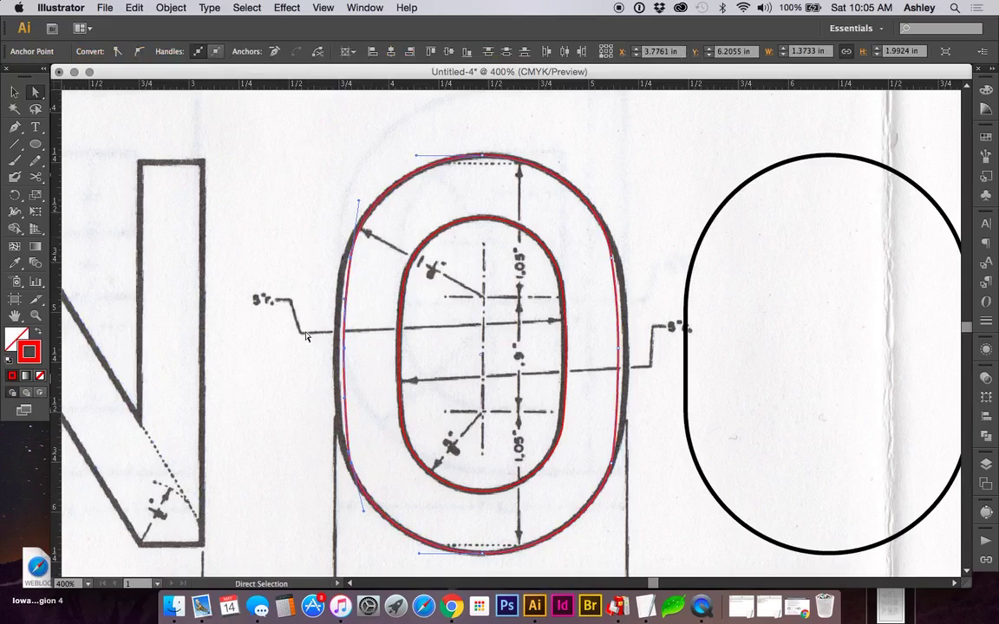
left_click(301, 304)
left_click_drag(292, 220, 376, 452)
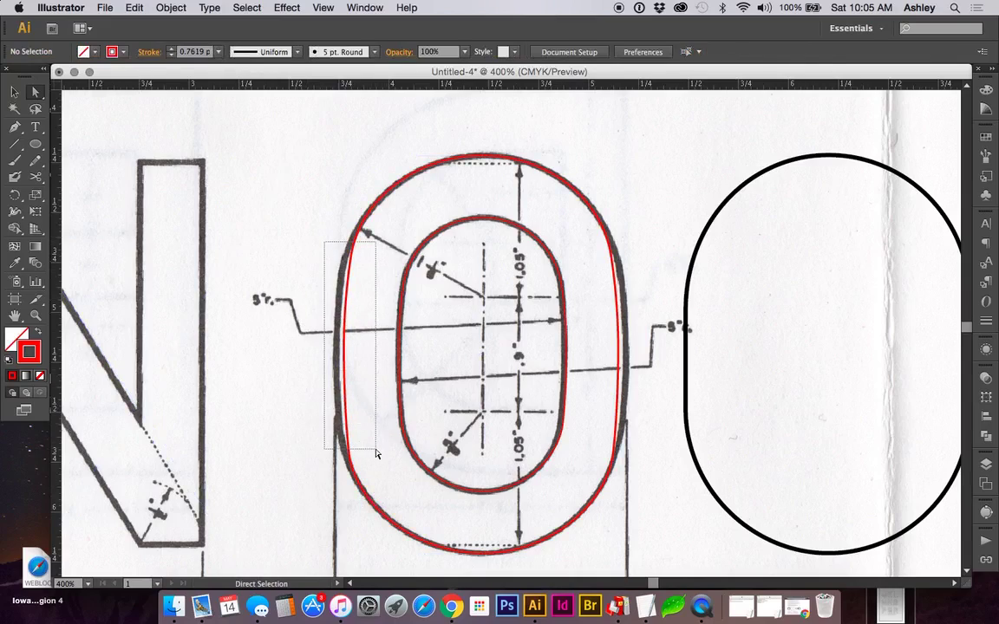
key("Left")
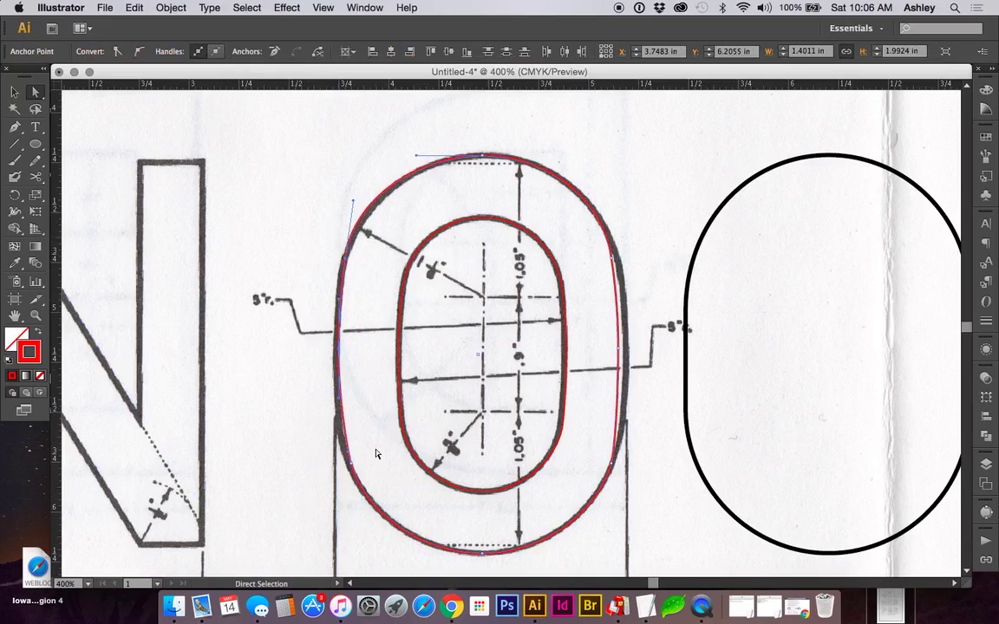
key("Right")
key("shift+Left")
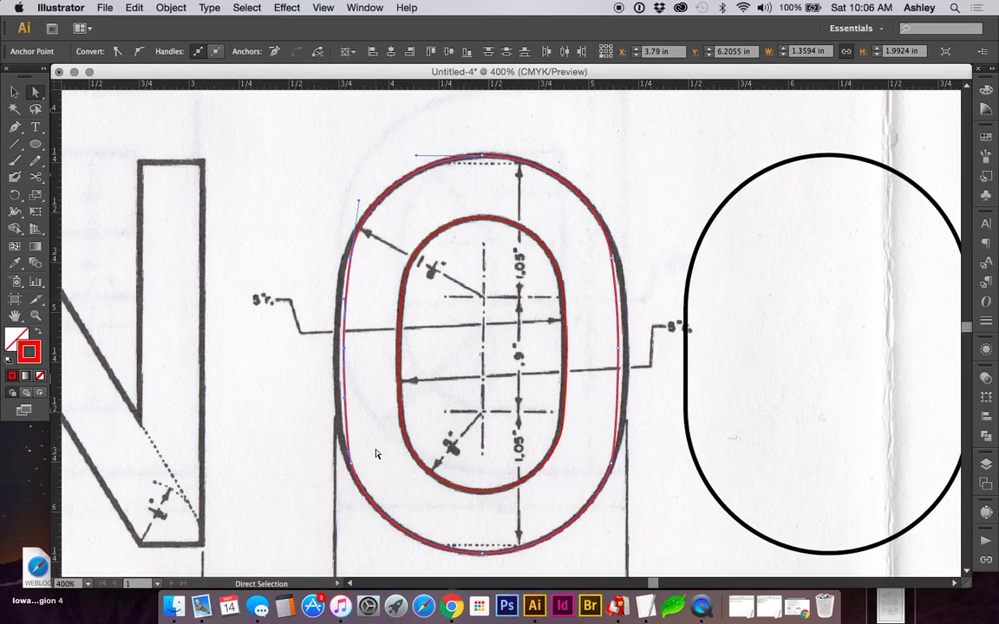
key("shift+Right")
key("Left")
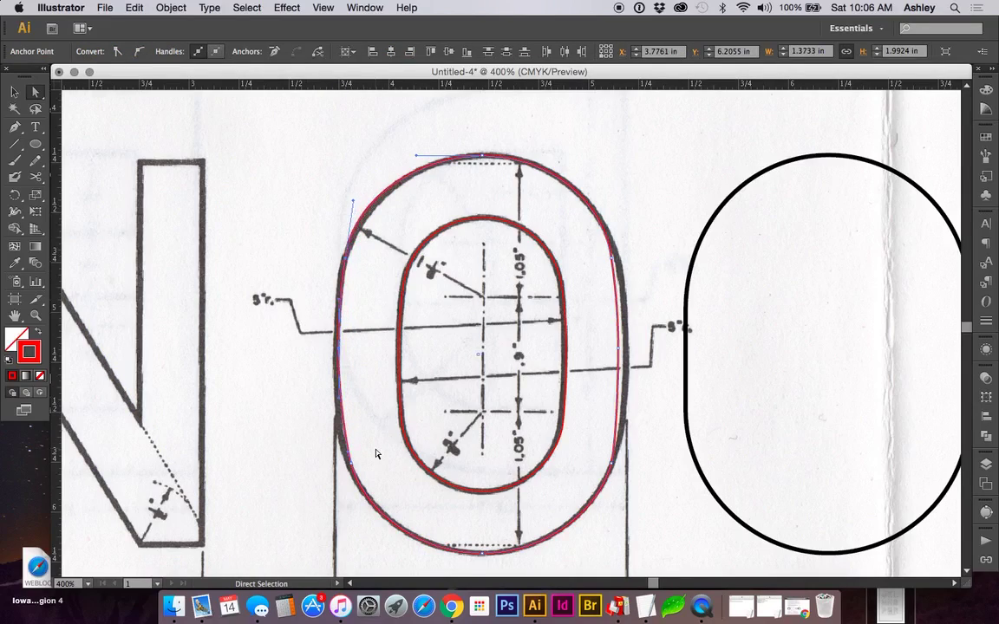
key("Left")
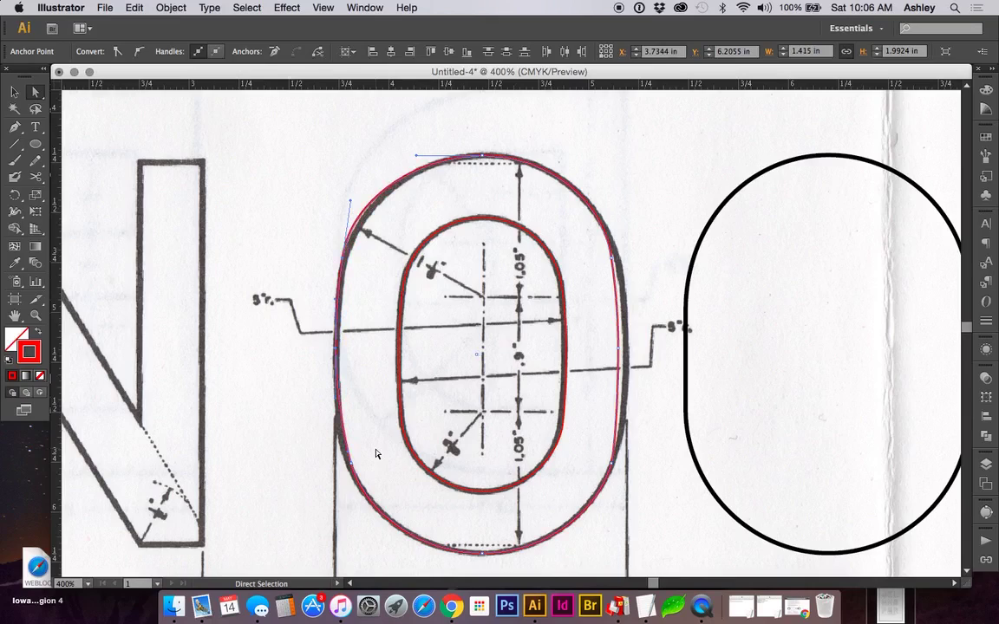
Push the outer oval's upper-left curve out to match the O's outer edge.
key("z")
left_click_drag(265, 152, 455, 469)
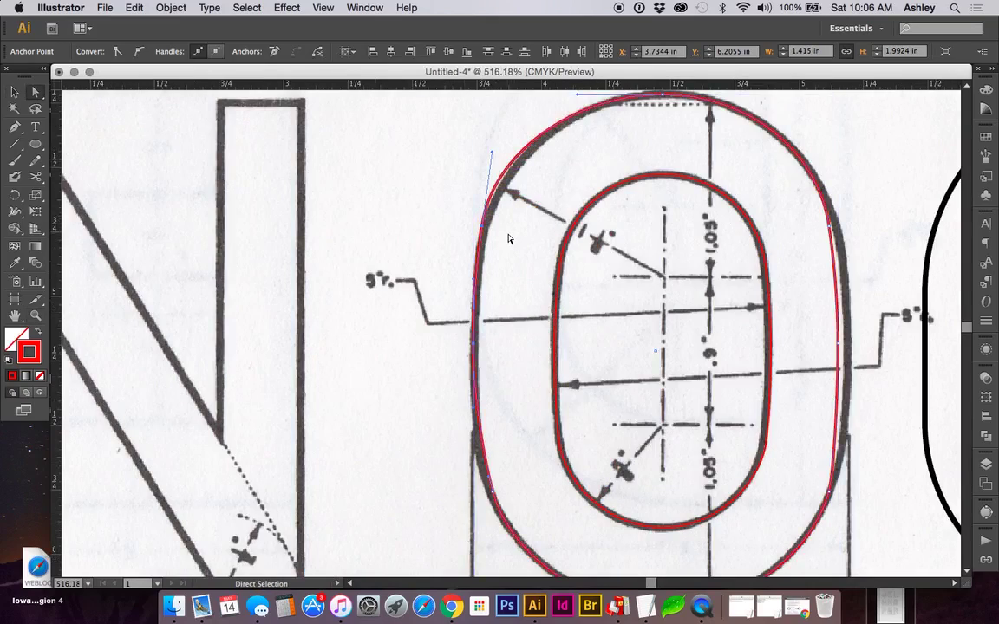
left_click(509, 239)
left_click_drag(482, 230, 488, 237)
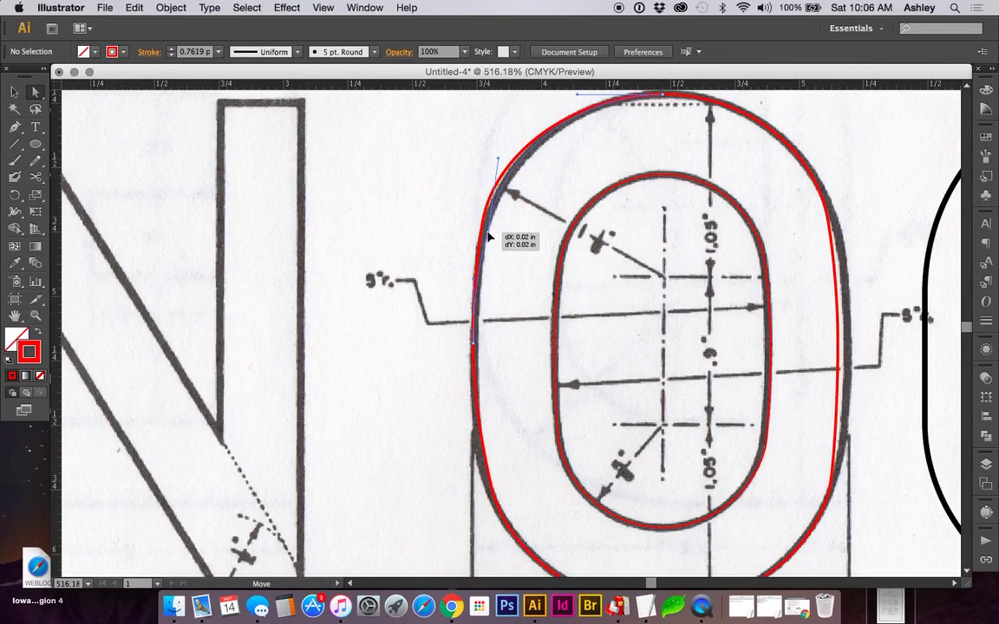
left_click_drag(488, 237, 483, 245)
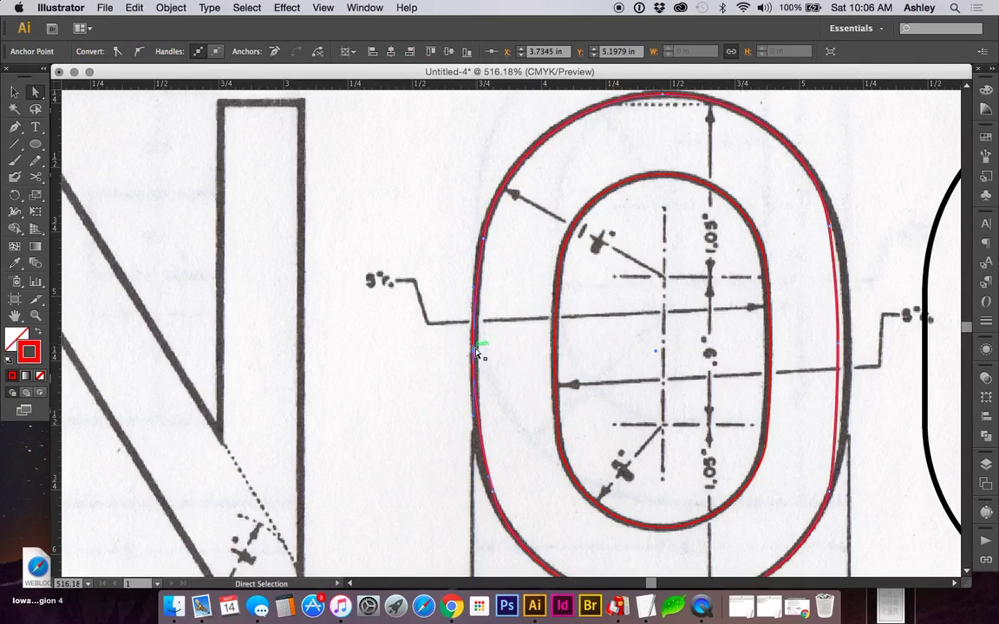
left_click(475, 351)
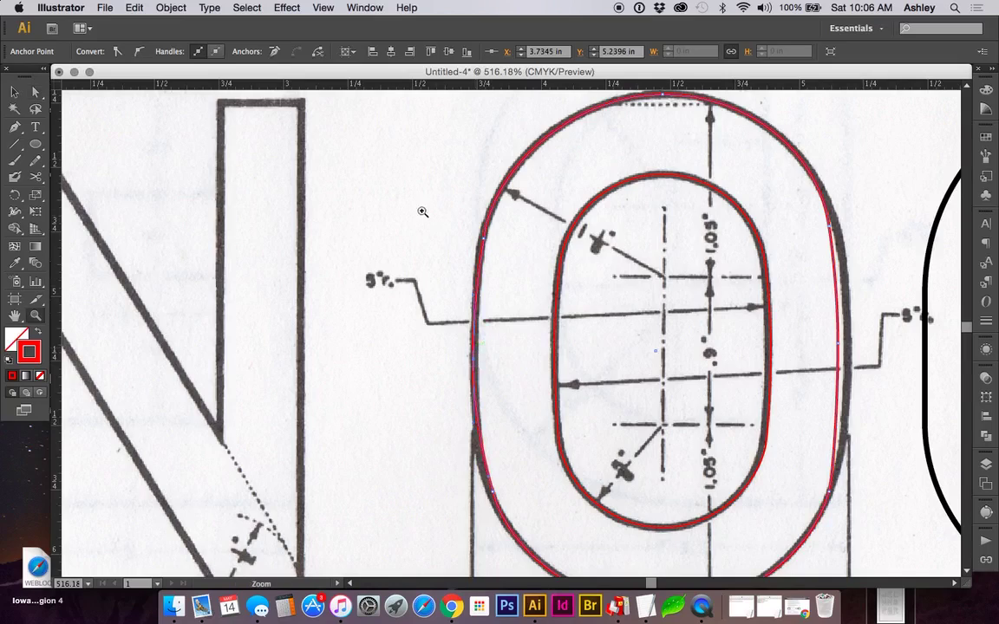
Nudge the outer oval's left-edge and upper-left anchors onto the scanned outline.
left_click_drag(414, 187, 600, 472)
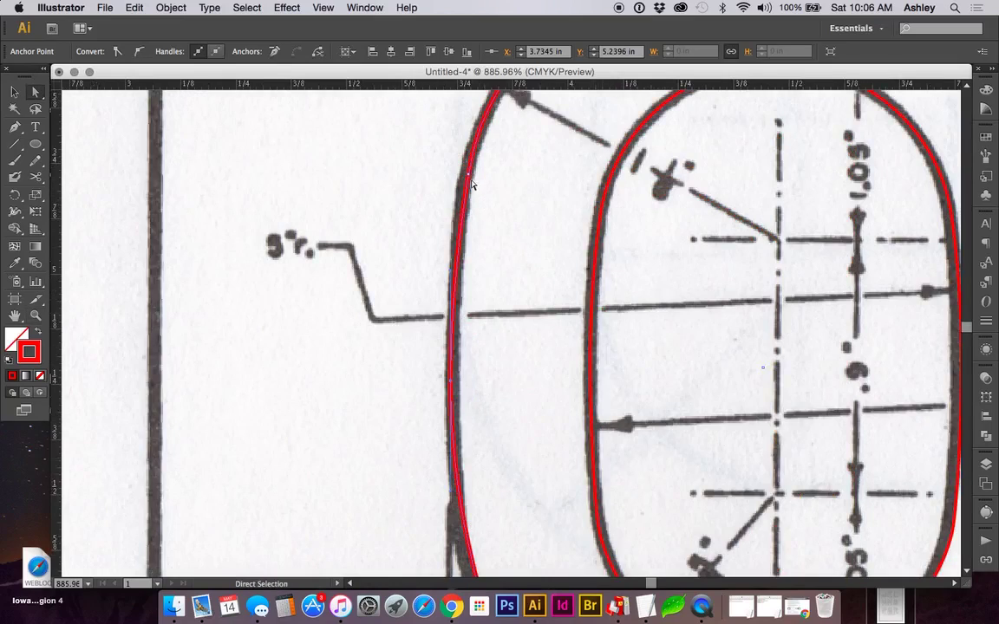
left_click_drag(471, 180, 462, 191)
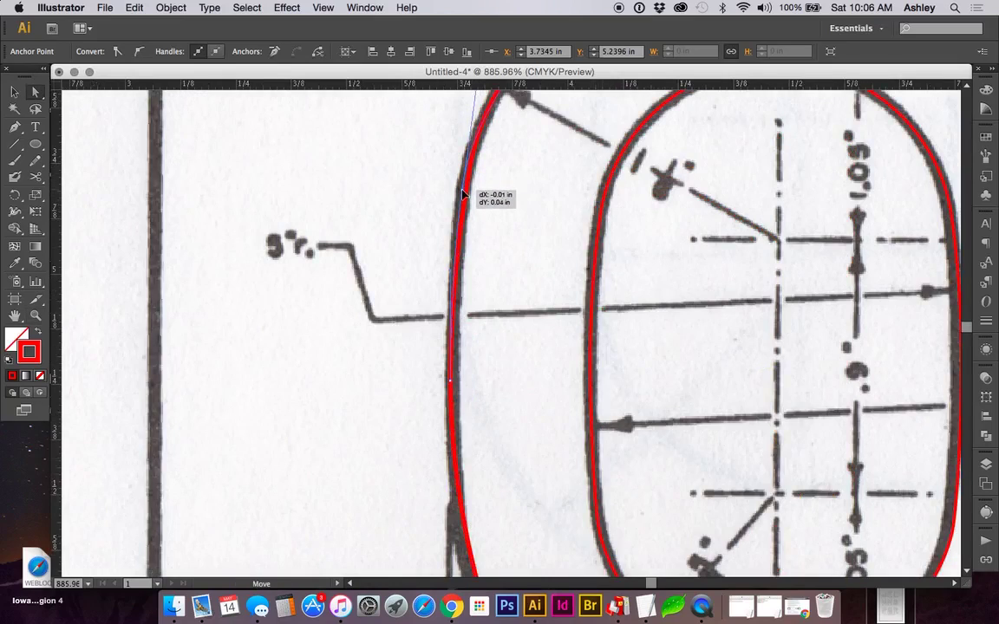
left_click_drag(462, 192, 465, 189)
scroll(568, 298, "up", 5)
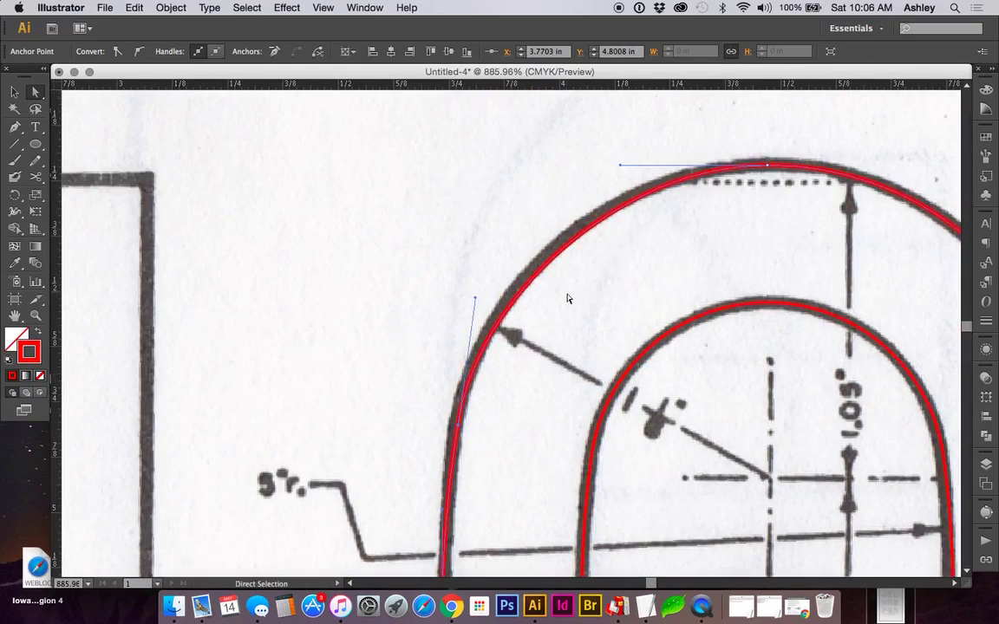
left_click_drag(476, 300, 477, 277)
scroll(475, 339, "down", 5)
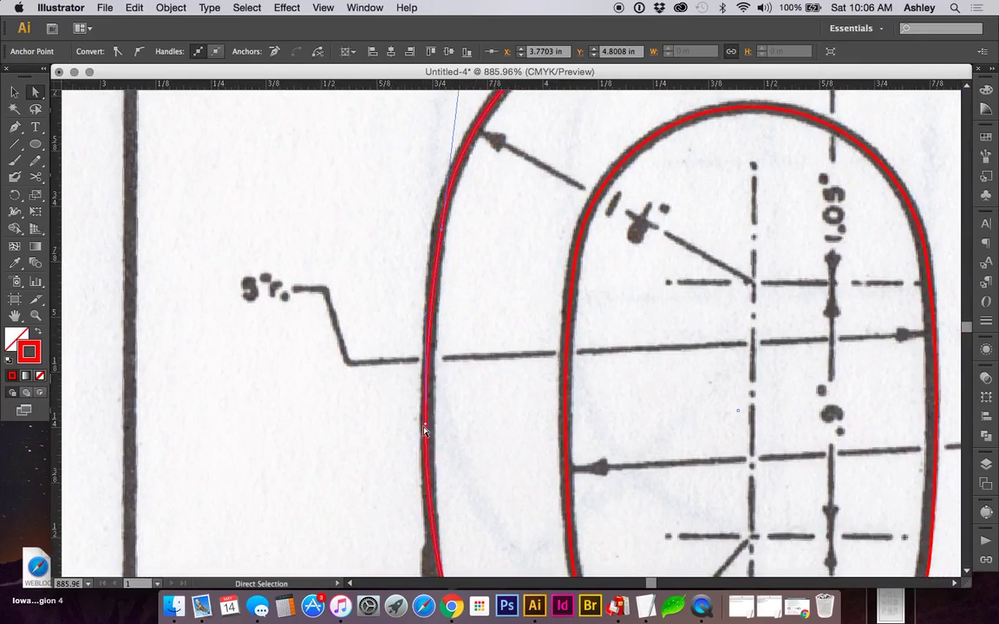
left_click_drag(425, 430, 429, 442)
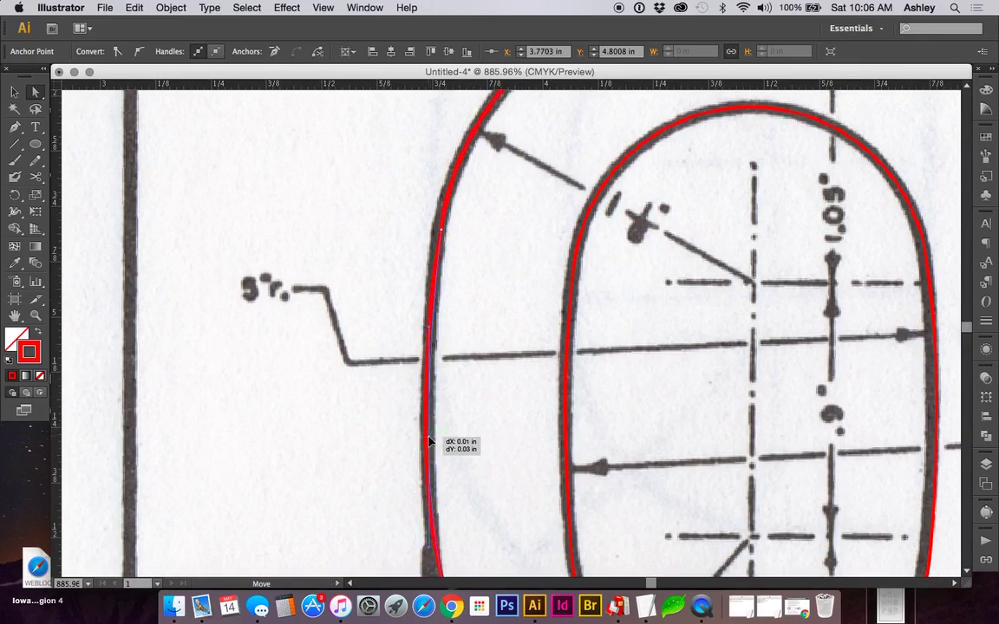
left_click_drag(429, 442, 429, 442)
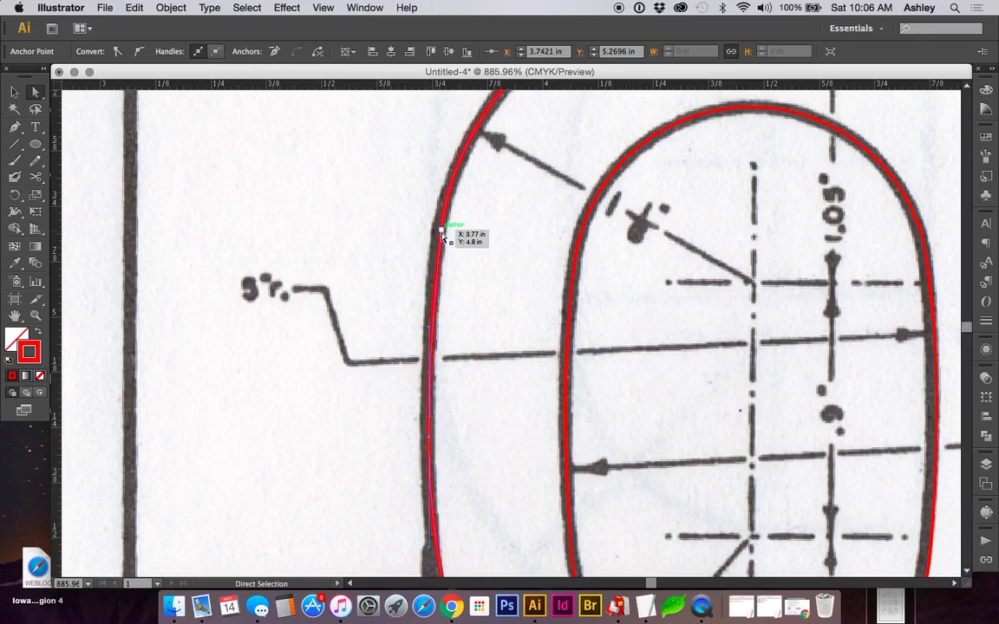
left_click_drag(439, 232, 438, 244)
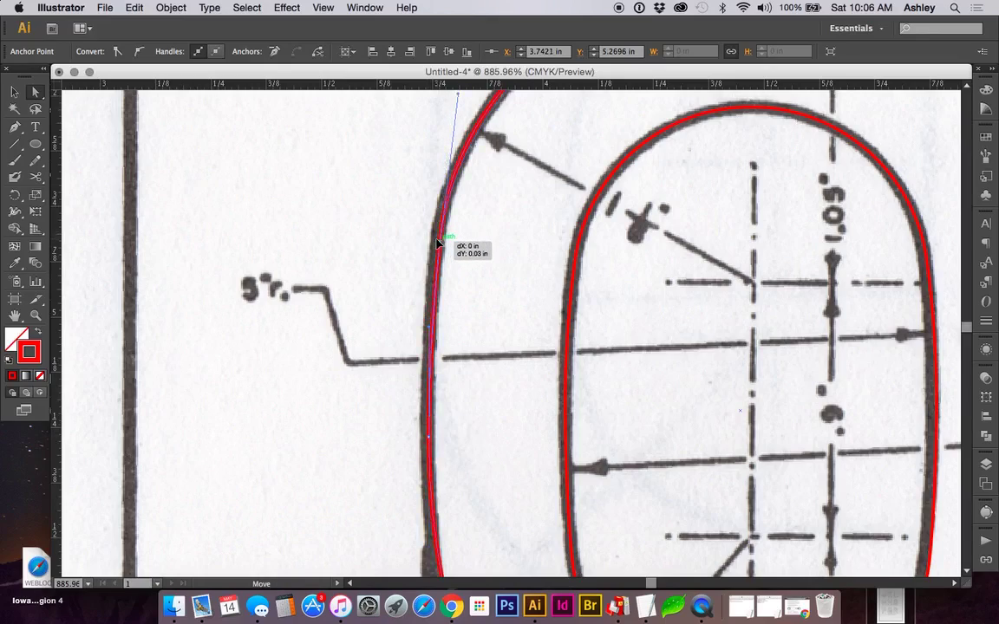
left_click_drag(438, 246, 437, 246)
scroll(466, 317, "down", 3)
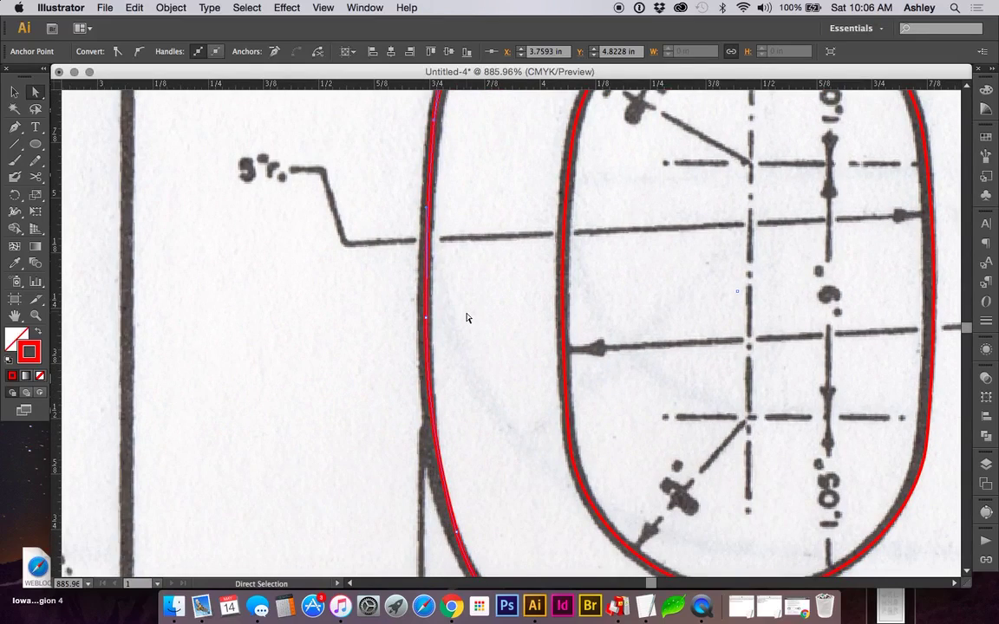
left_click_drag(426, 317, 427, 337)
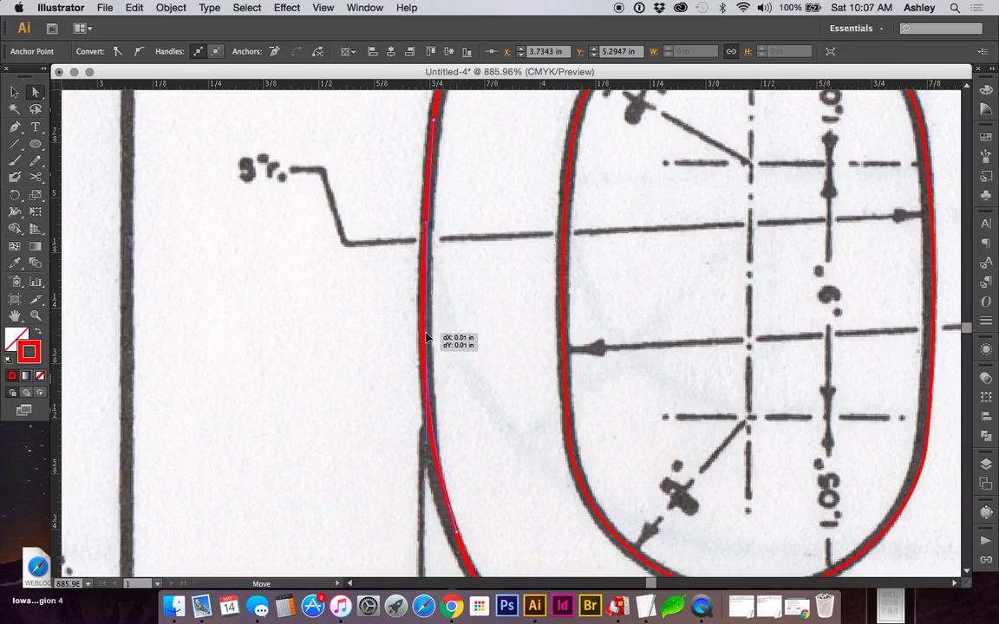
left_click_drag(426, 337, 424, 343)
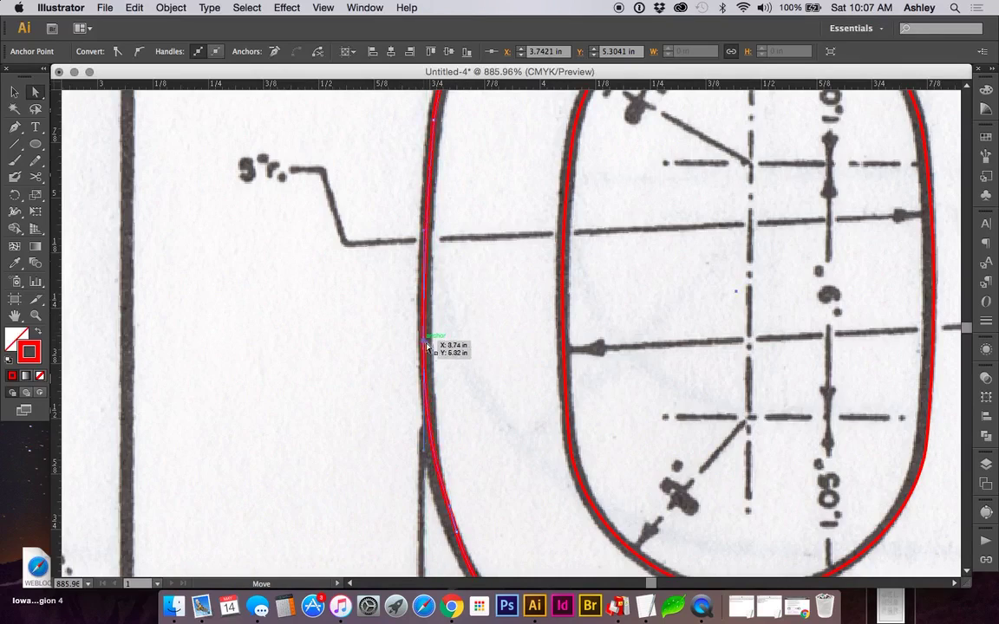
left_click_drag(424, 343, 428, 339)
Reshape the outer oval's lower-left curve and its direction handles to fit the scanned edge.
scroll(446, 383, "down", 2)
scroll(451, 405, "down", 5)
left_click_drag(450, 403, 451, 422)
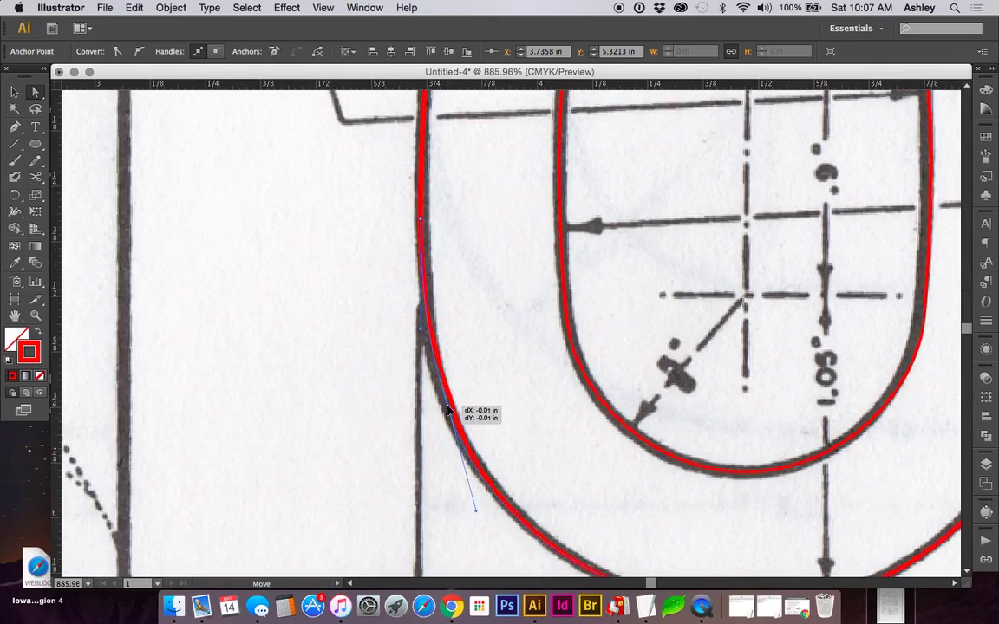
left_click_drag(452, 423, 448, 409)
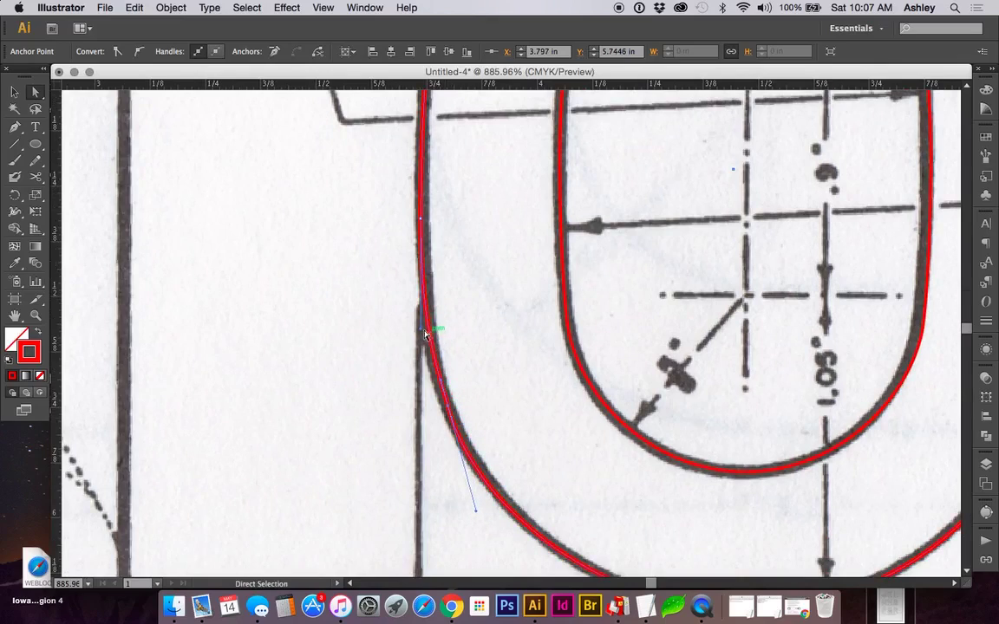
scroll(455, 430, "down", 2)
scroll(462, 442, "down", 1)
left_click_drag(464, 445, 463, 428)
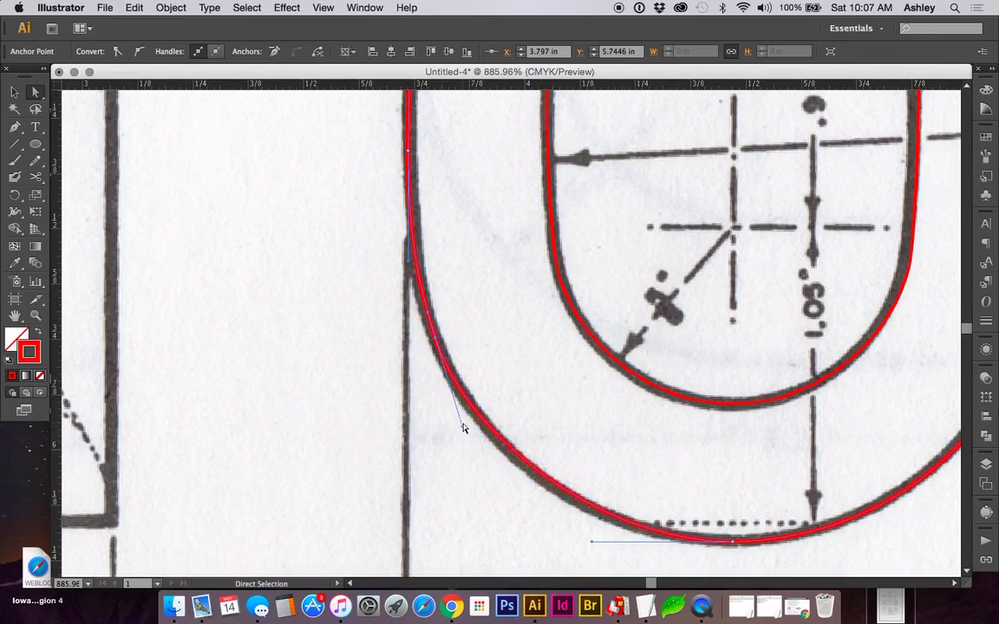
left_click(462, 425)
left_click(434, 339)
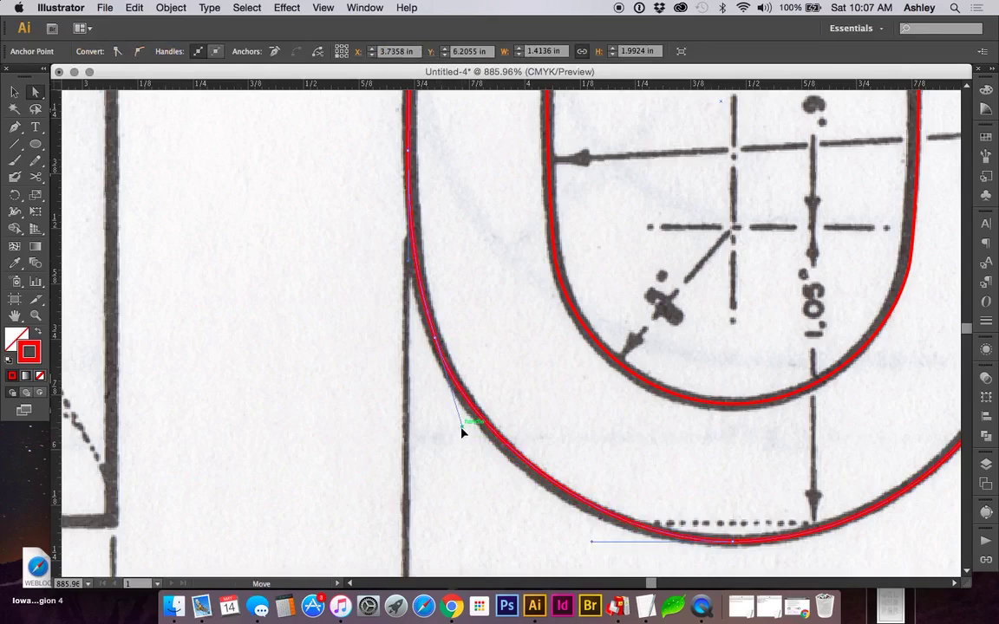
left_click_drag(461, 427, 460, 427)
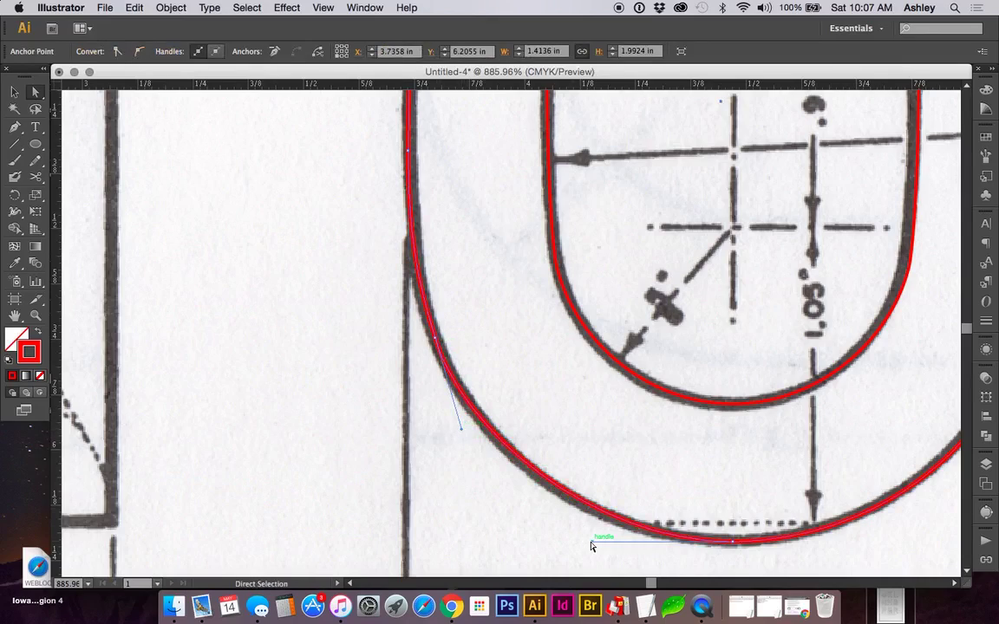
left_click_drag(592, 543, 579, 544)
Fine-tune the left-edge anchors and pull the lower-left handle to smooth the curve.
scroll(447, 461, "up", 3)
scroll(447, 461, "right", 2)
left_click_drag(379, 198, 381, 202)
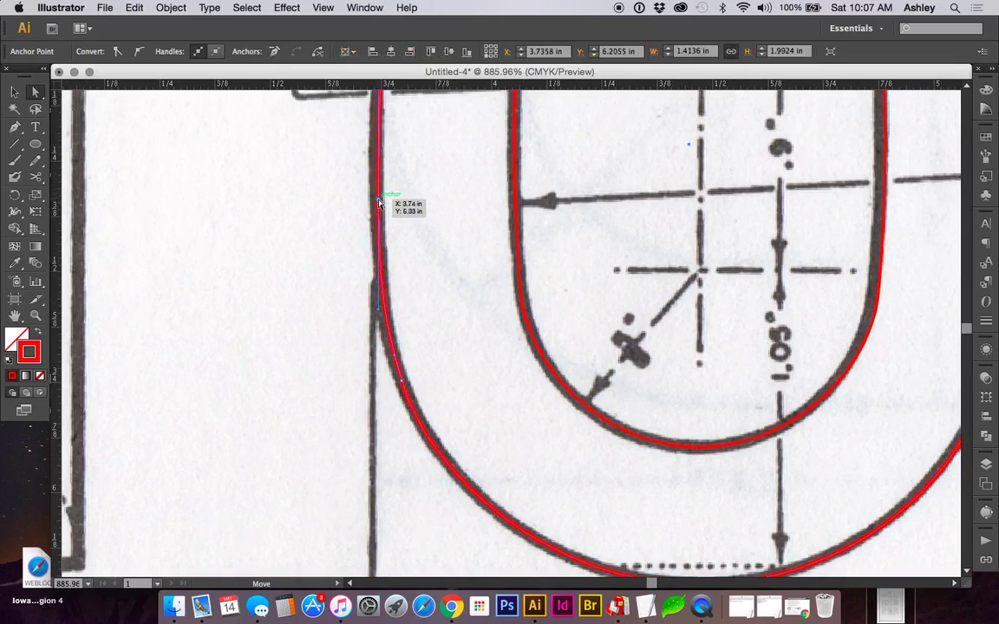
scroll(408, 269, "up", 5)
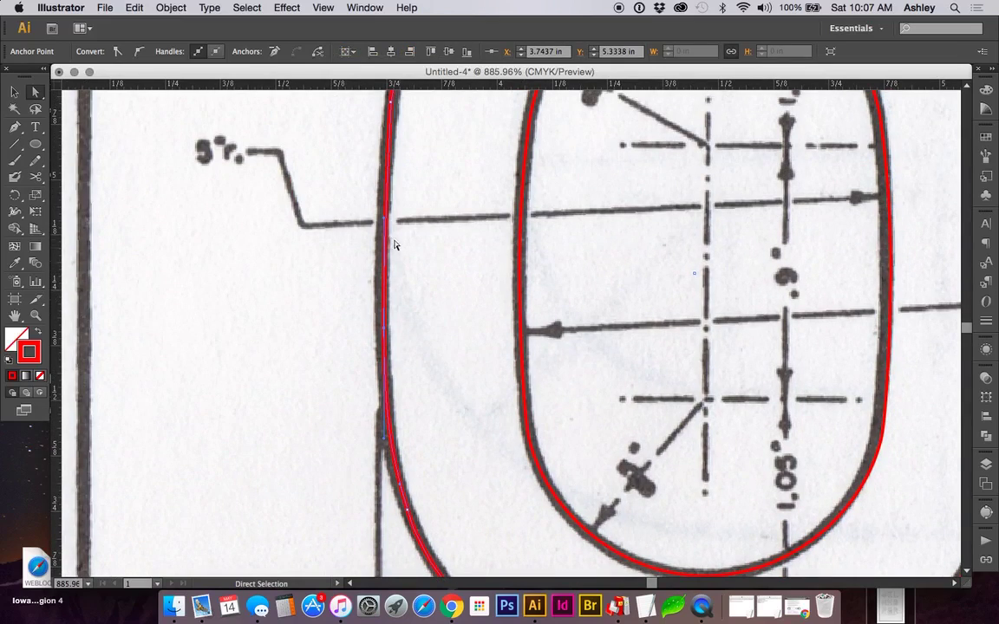
left_click_drag(385, 221, 381, 226)
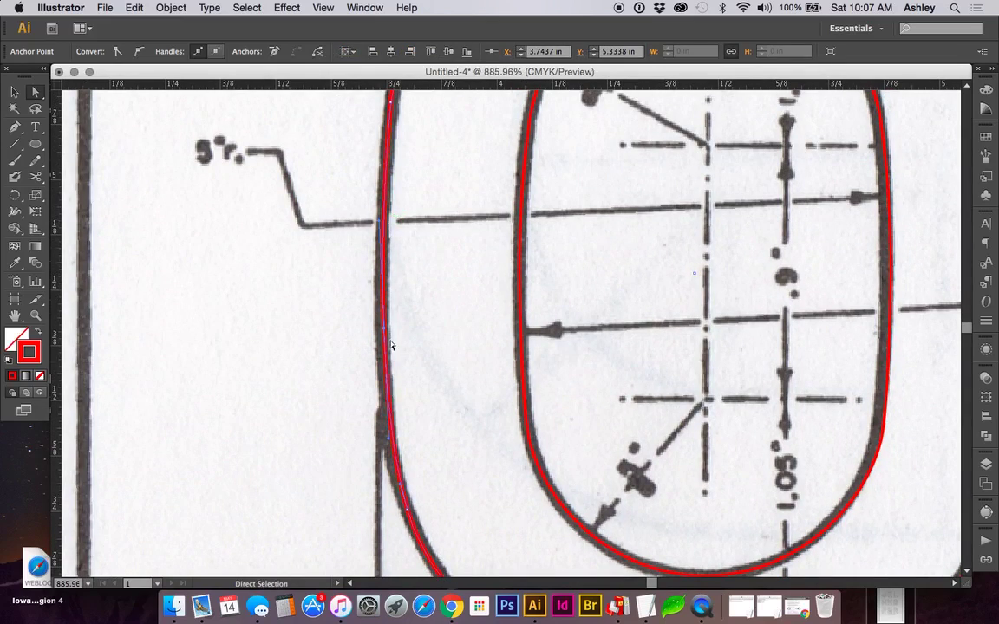
left_click_drag(384, 327, 385, 340)
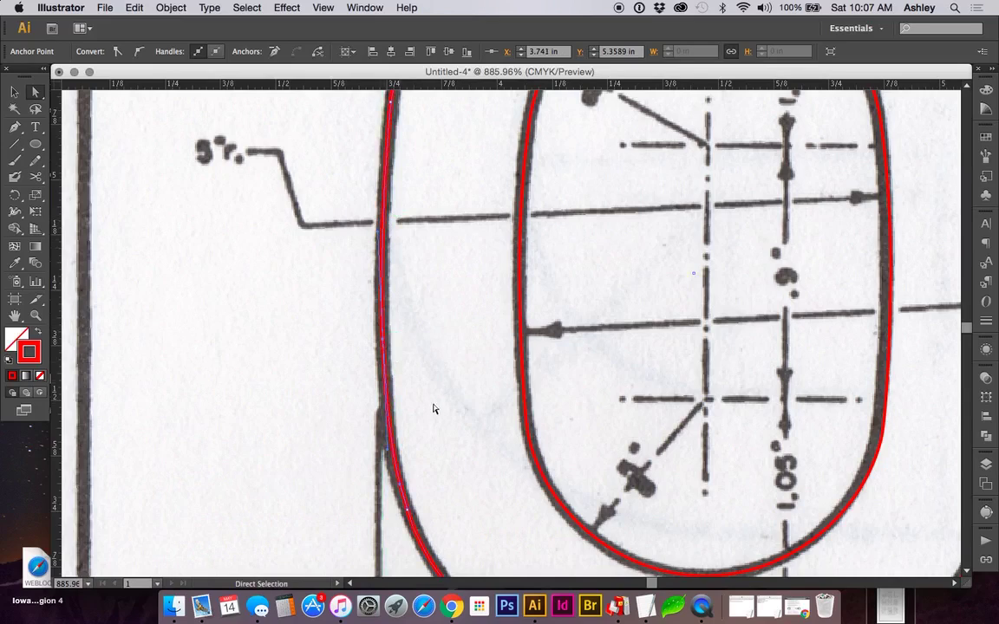
scroll(434, 409, "down", 5)
scroll(434, 408, "right", 5)
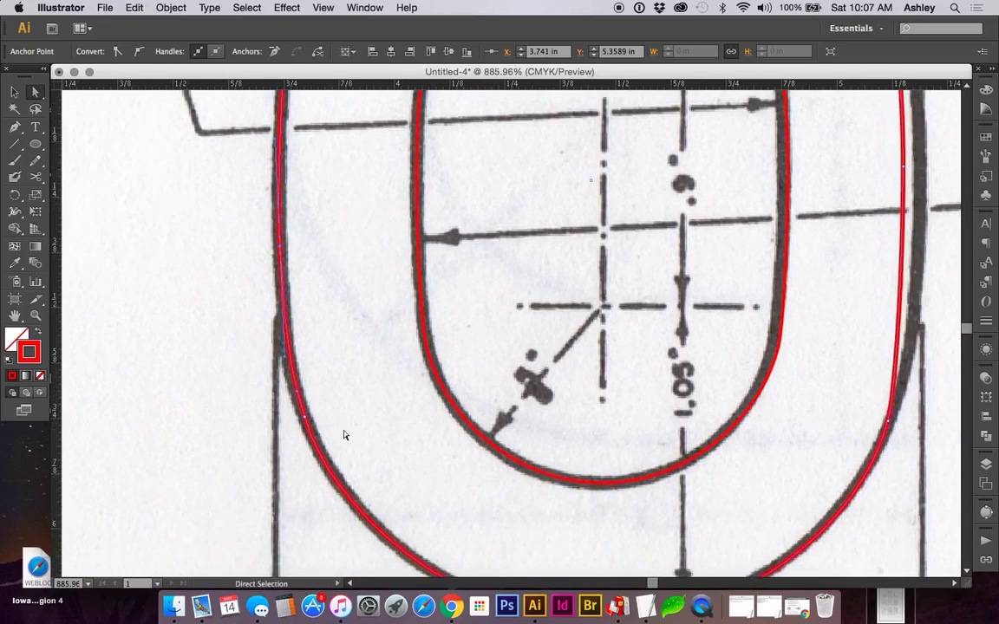
left_click_drag(305, 414, 338, 517)
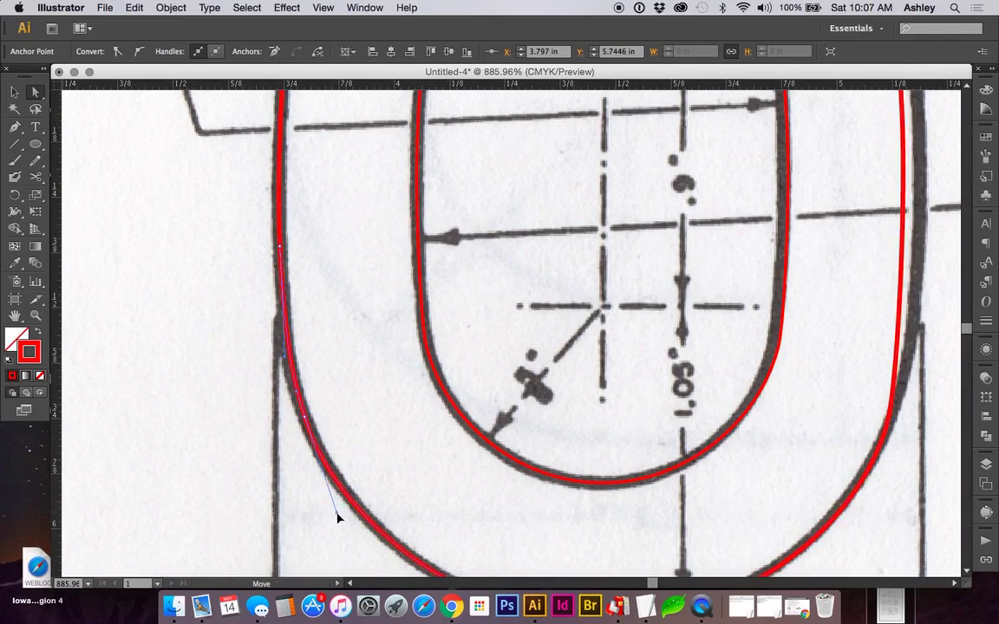
Extend the top anchor's handles to flatten the oval's top arc onto the scan.
key("v")
left_click(435, 384)
scroll(430, 384, "down", 3)
scroll(431, 384, "right", 6)
scroll(431, 384, "down", 2)
scroll(431, 384, "right", 3)
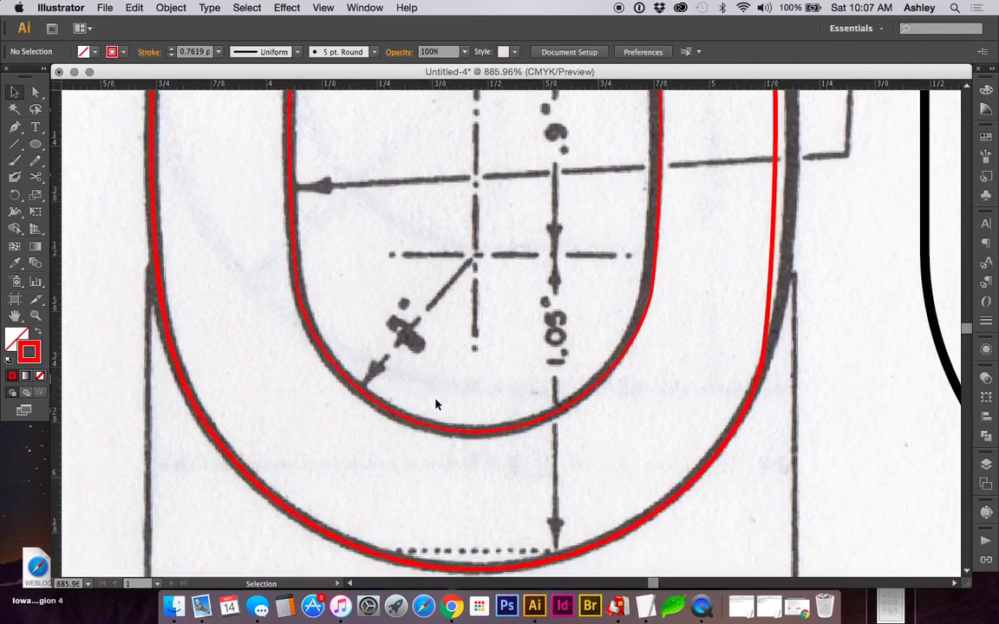
key("super+minus")
key("super+minus")
scroll(438, 405, "up", 10)
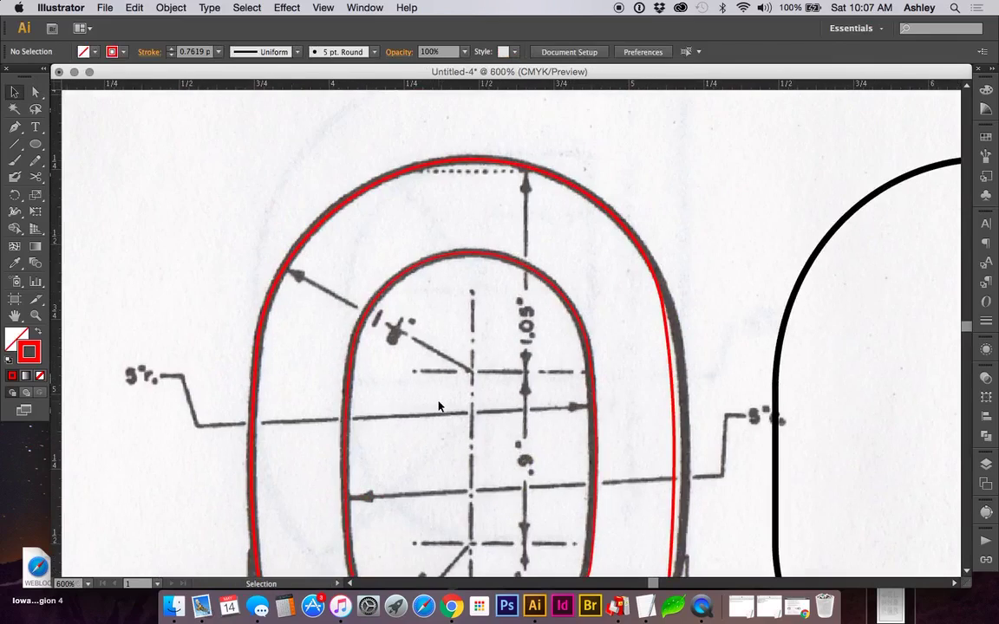
key("a")
left_click(371, 185)
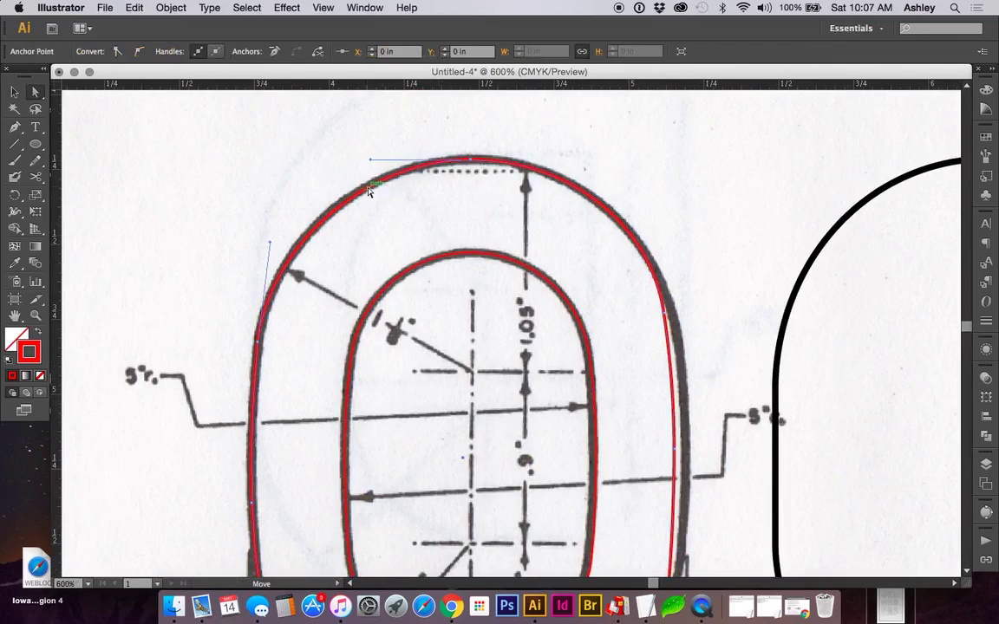
left_click_drag(371, 161, 367, 163)
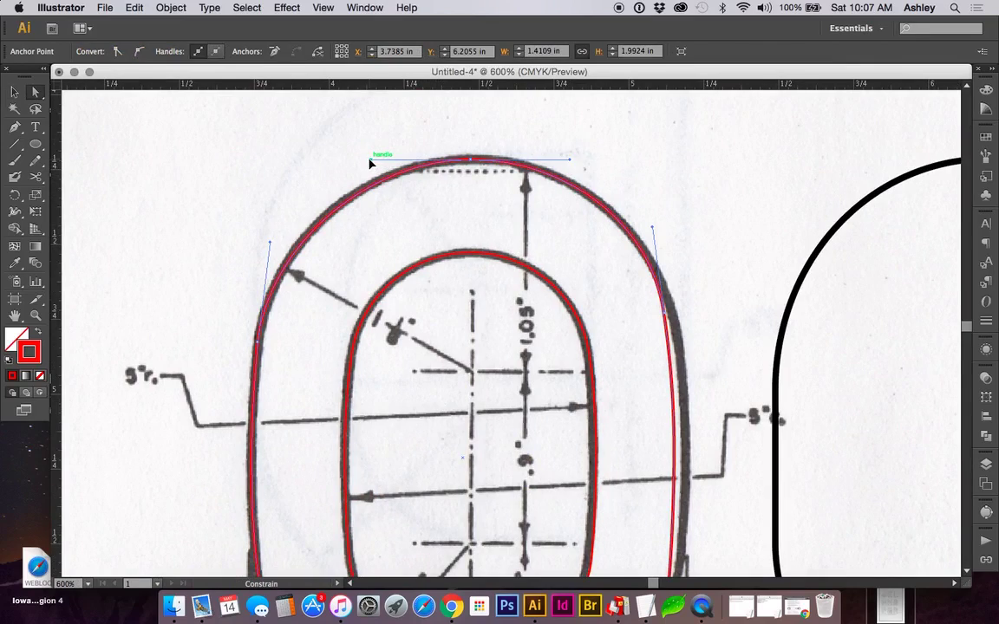
left_click_drag(367, 163, 365, 161)
left_click(471, 162)
Cut the outer oval at its bottom anchor with Scissors and delete the right half.
key("v")
scroll(486, 322, "down", 5)
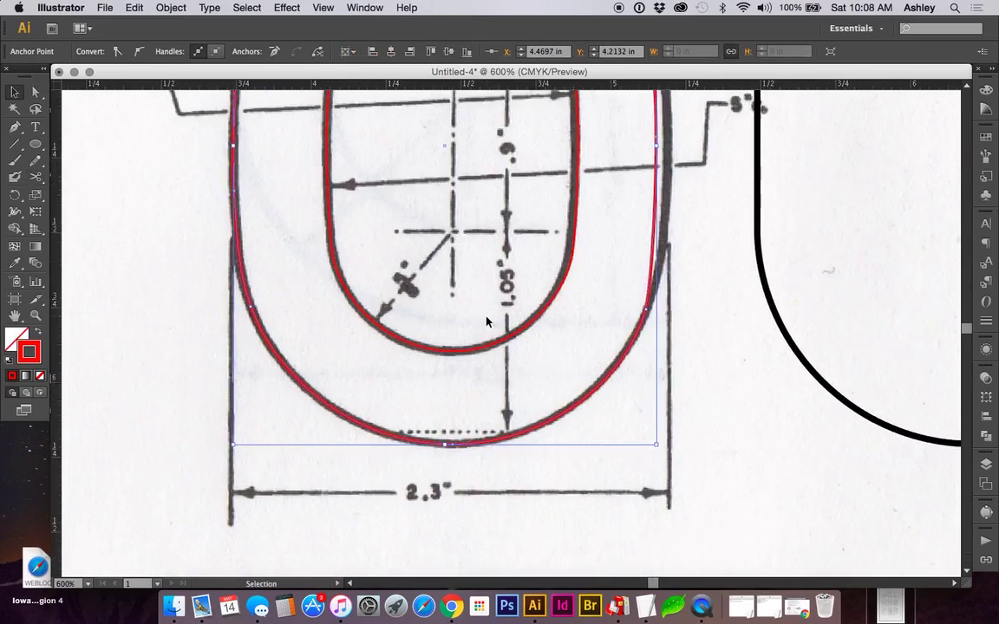
key("c")
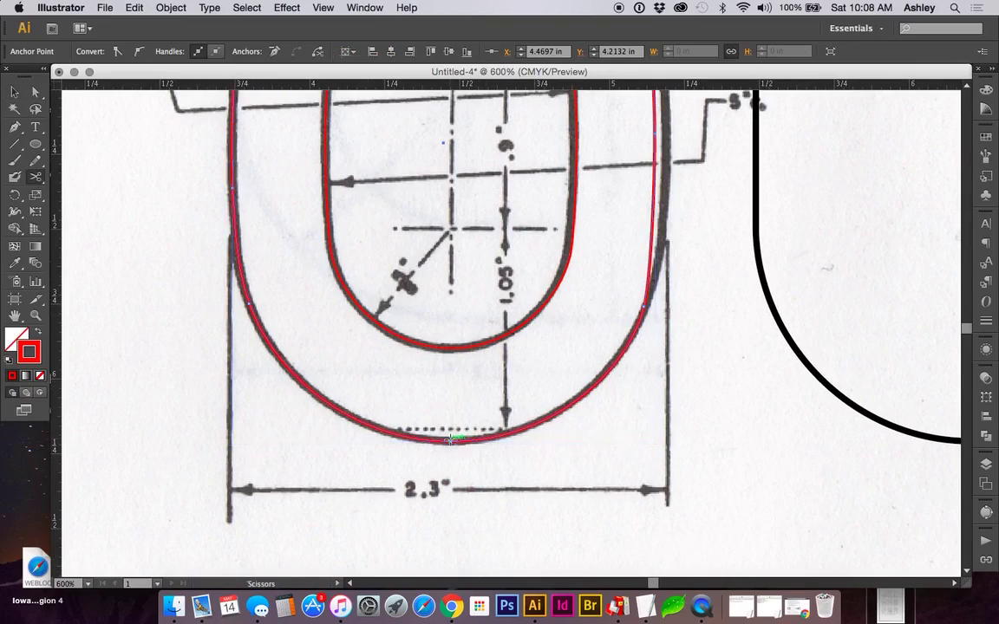
left_click(451, 442)
key("v")
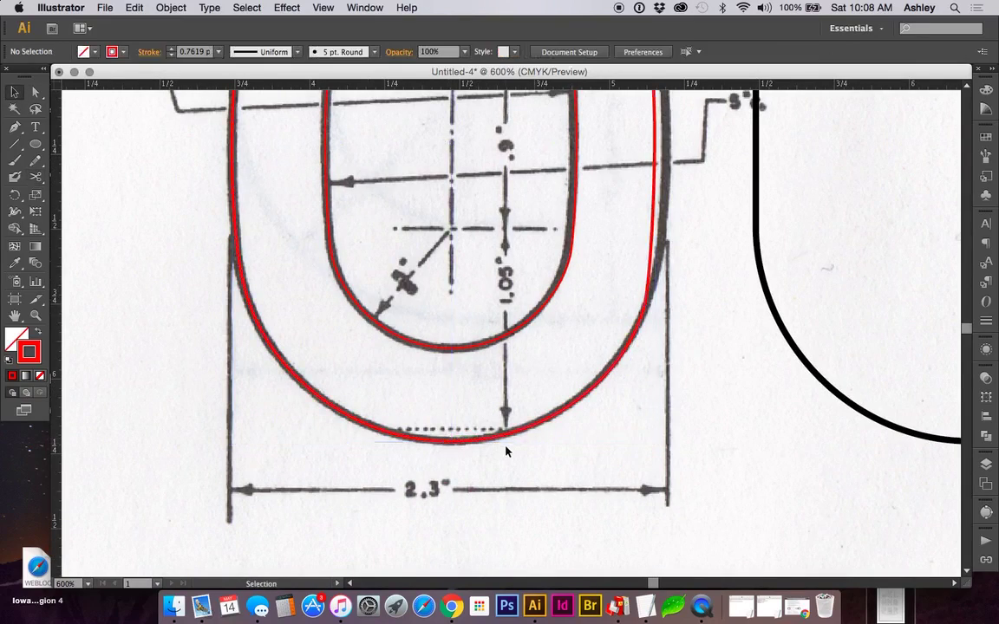
left_click(538, 428)
key("Delete")
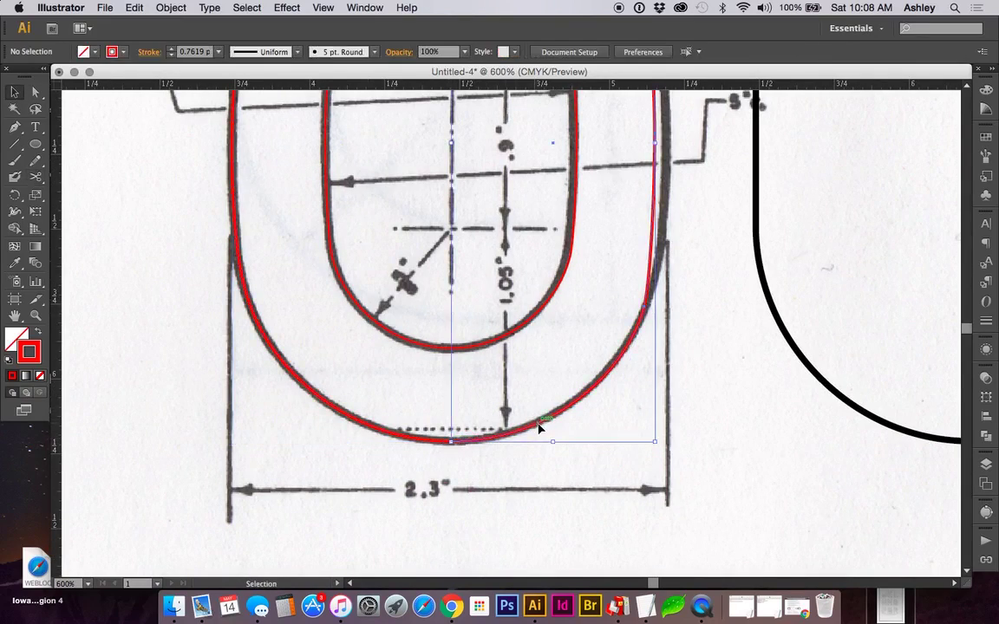
key("super+minus")
key("super+minus")
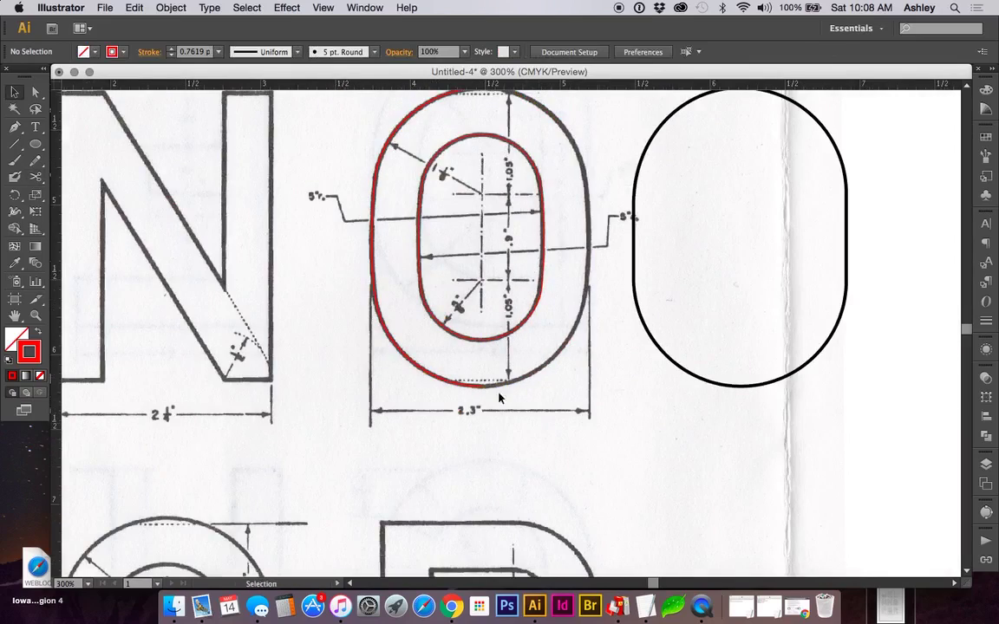
key("a")
left_click(458, 384)
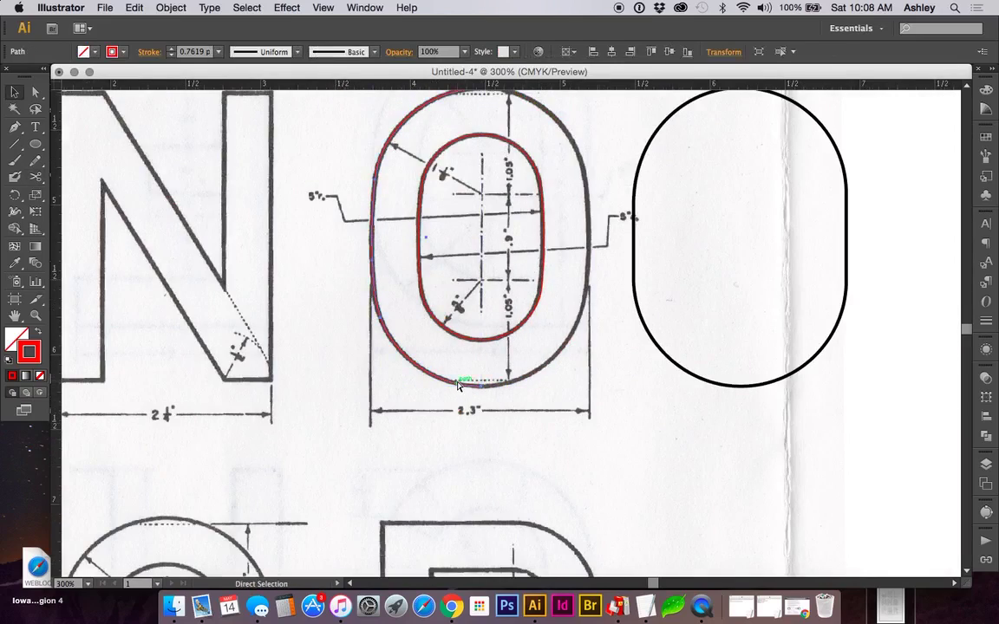
Reflect a vertical copy of the half oval, move it right, and join both halves.
key("v")
left_click(171, 8)
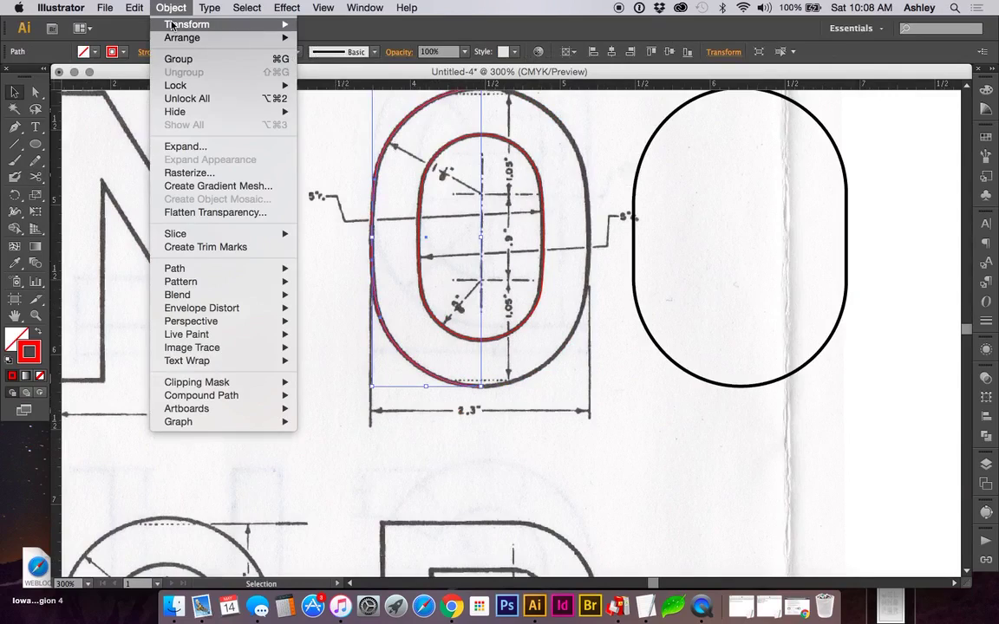
mouse_move(187, 25)
left_click(304, 73)
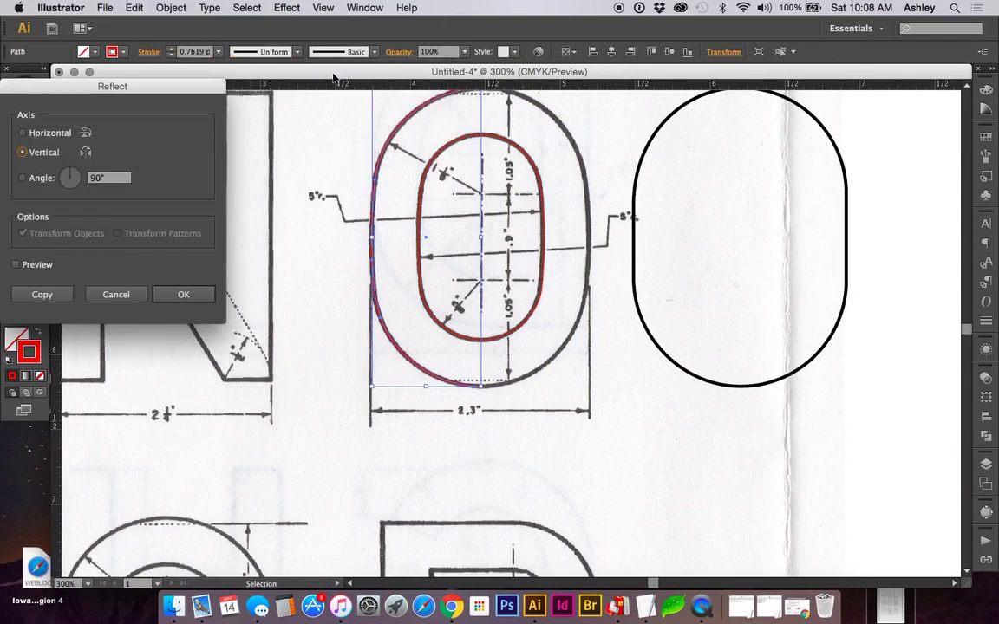
key("Return")
scroll(459, 128, "up", 2)
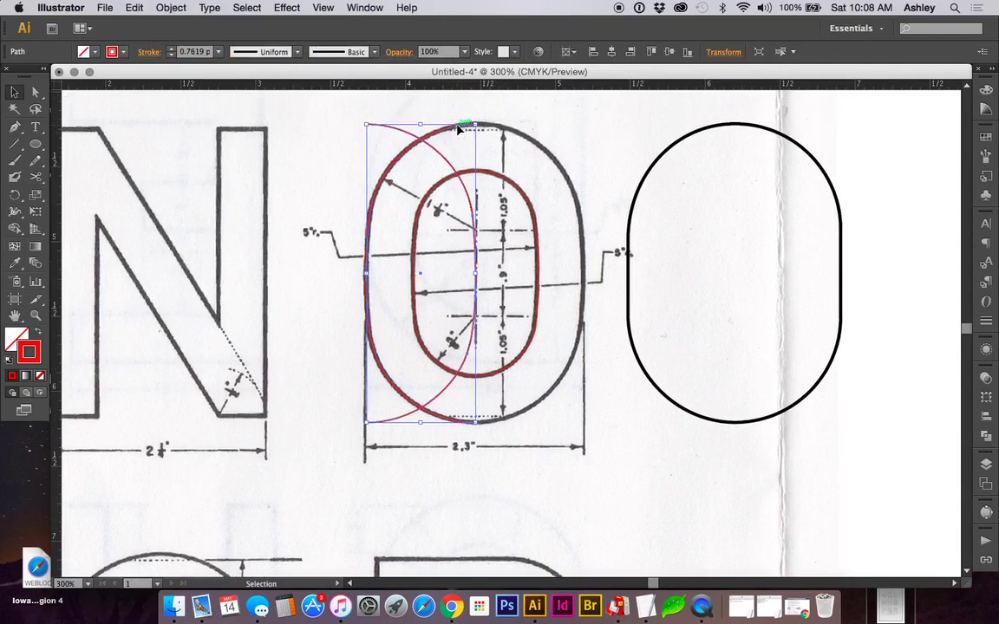
left_click_drag(456, 163, 559, 178)
left_click(382, 182, "shift")
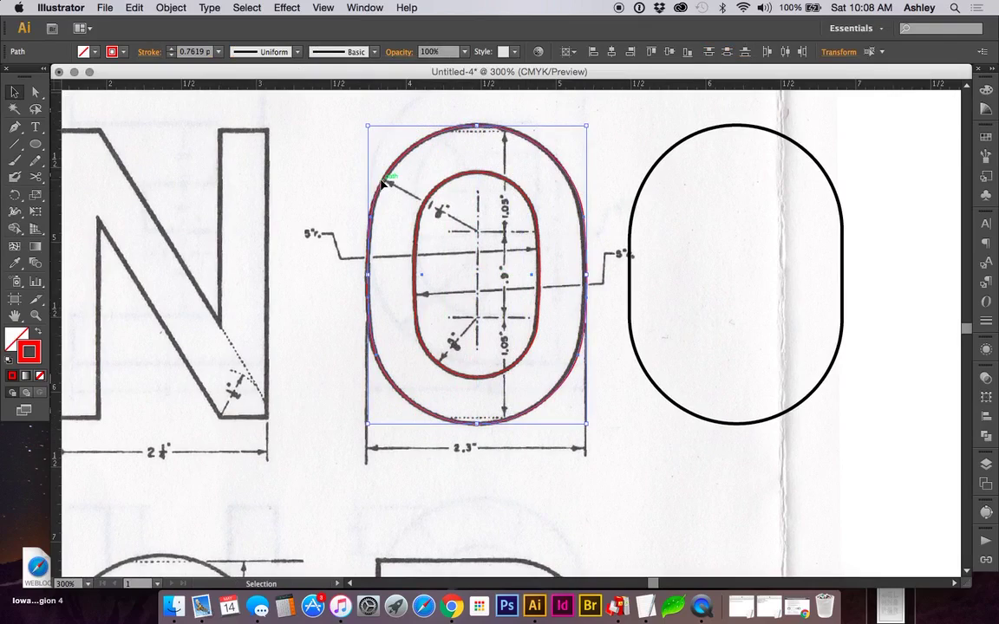
key("ctrl+j")
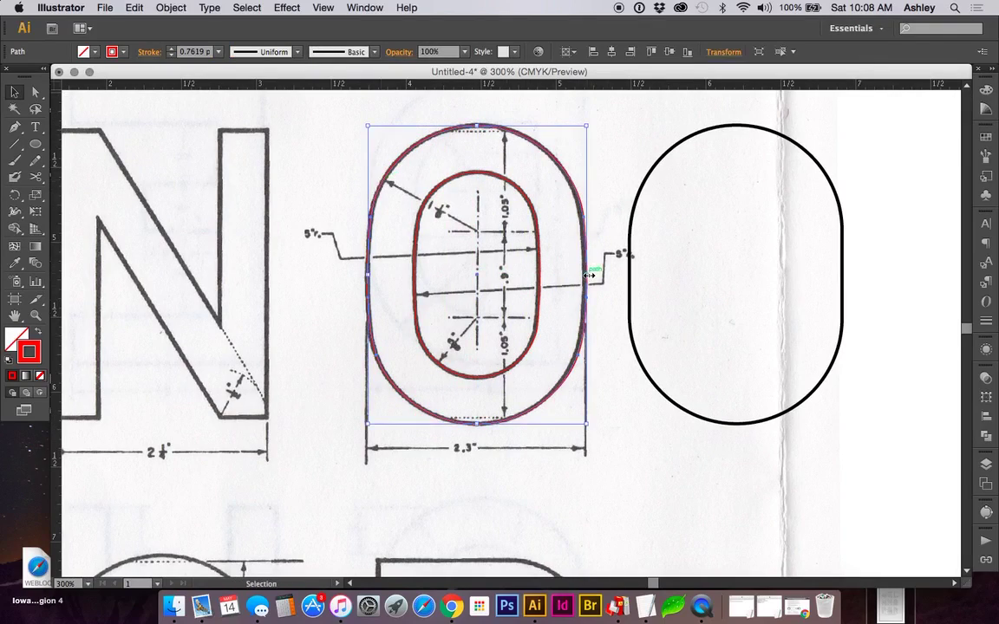
Narrow the outer oval to about 1.46 in wide so its right side meets the scan.
left_click(539, 276, "shift")
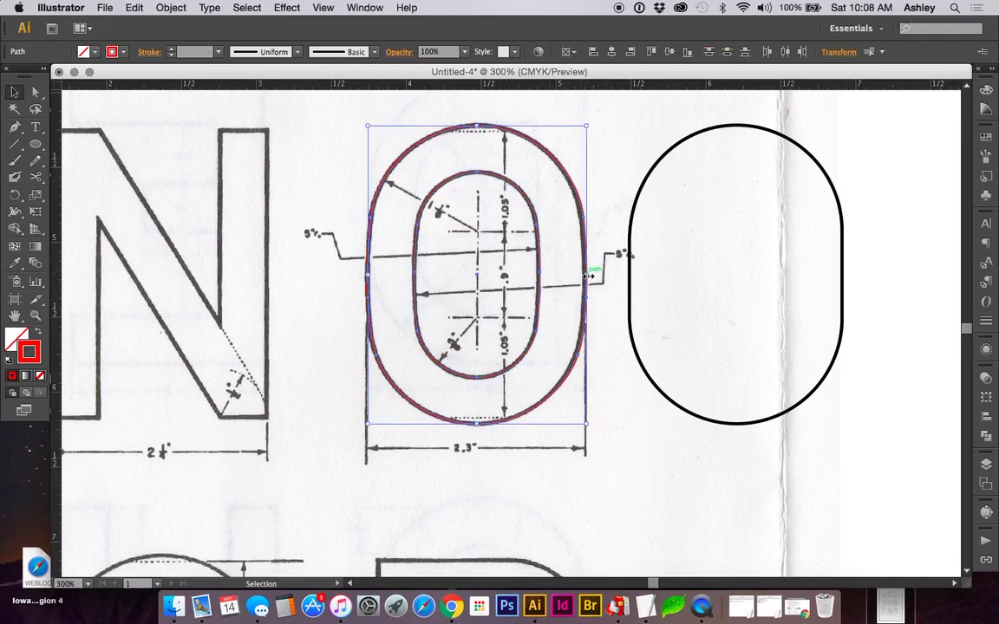
left_click_drag(589, 276, 588, 277)
key("a")
key("z")
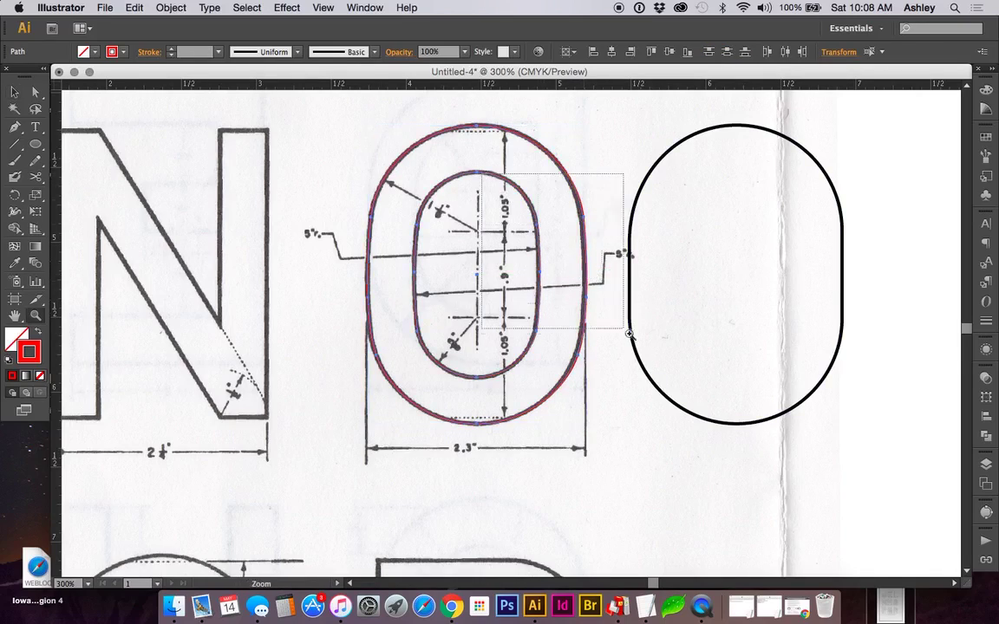
mouse_move(525, 158)
left_mouse_down()
mouse_move(597, 334)
mouse_move(562, 368)
left_mouse_up()
Zoom out to 200% and delete the spare black oval.
key("v")
left_click(593, 382)
key("super+minus")
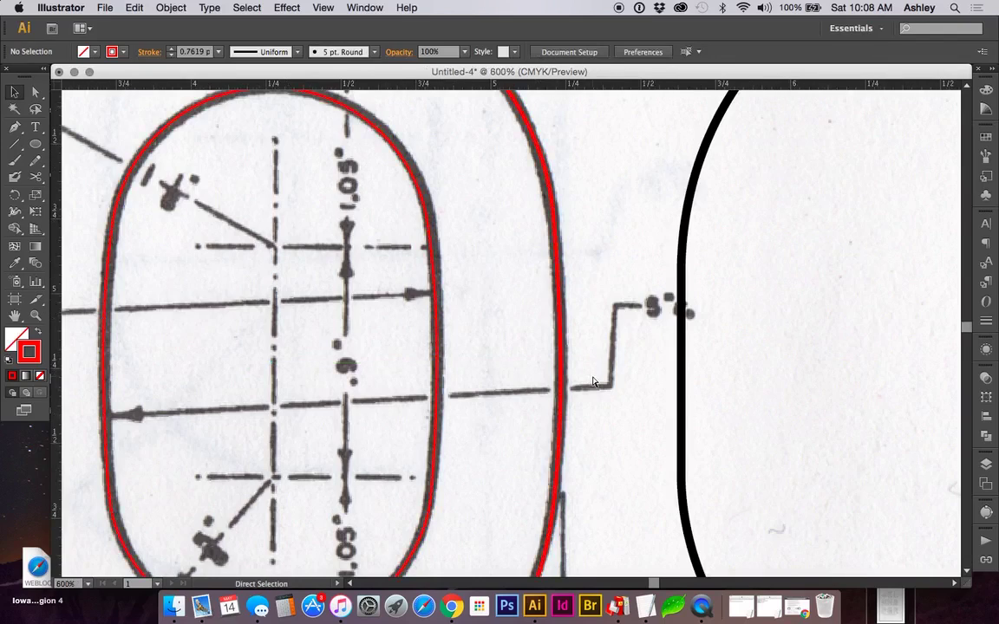
key("super+minus")
key("super+minus")
key("super+minus")
left_click(589, 250)
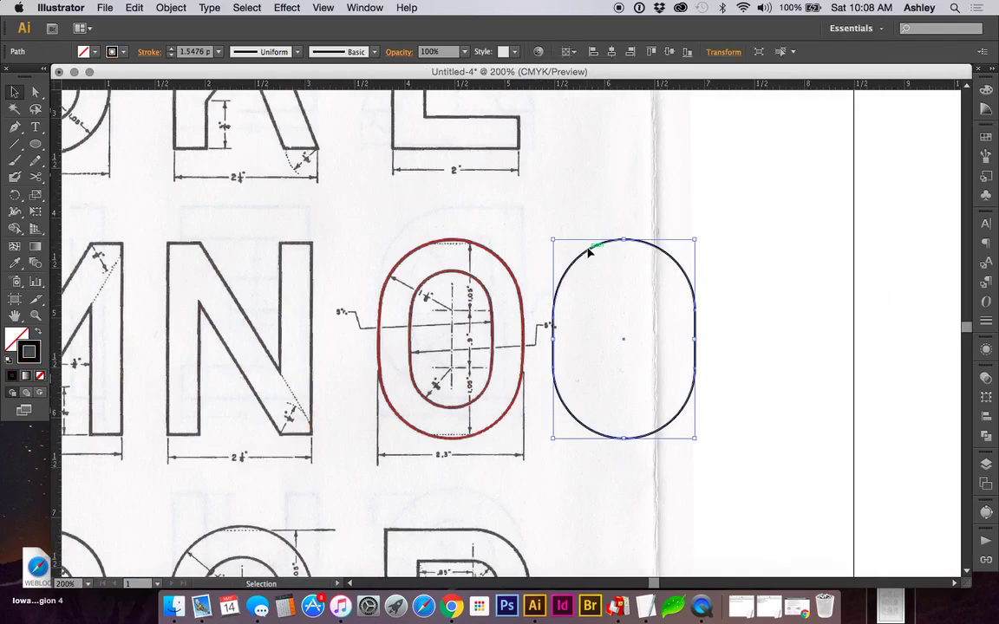
key("Delete")
Delete the scanned reference image behind the O outlines.
key("super+alt")
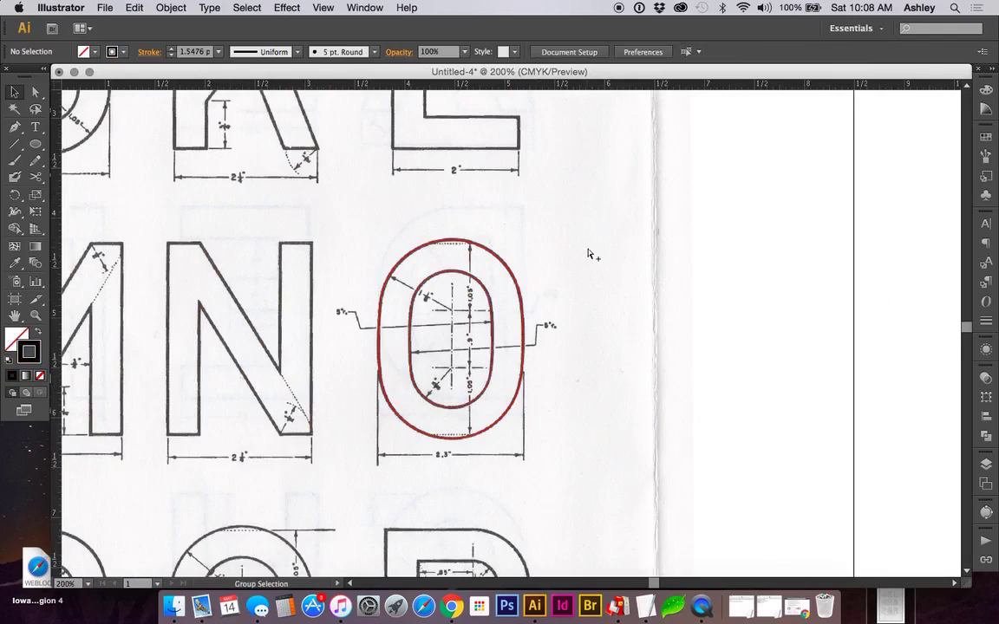
left_click(590, 254)
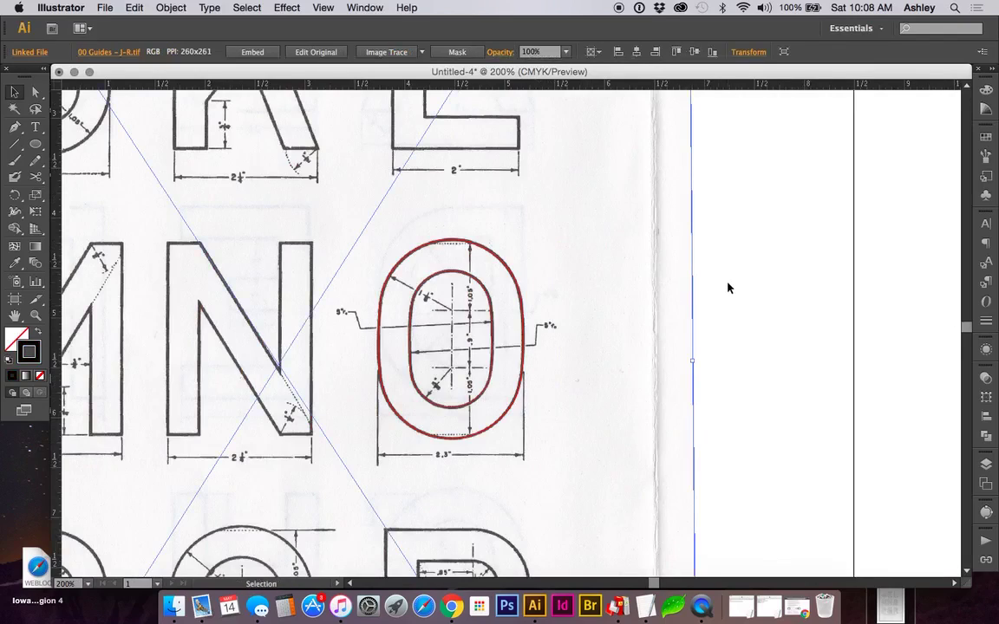
key("Delete")
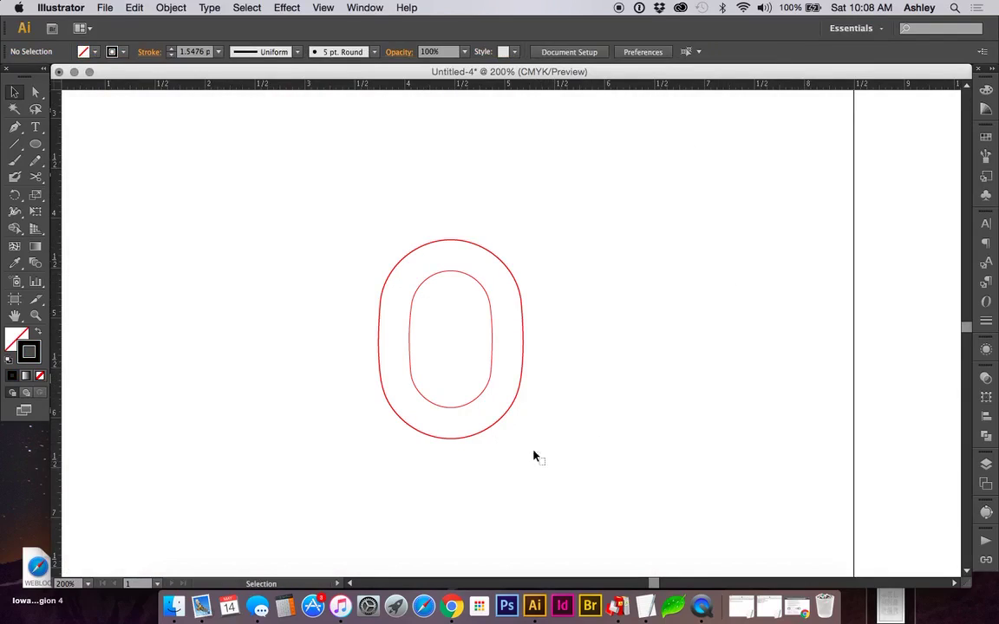
Give both O outlines a solid black fill with no stroke.
left_click_drag(533, 456, 350, 254)
key("d")
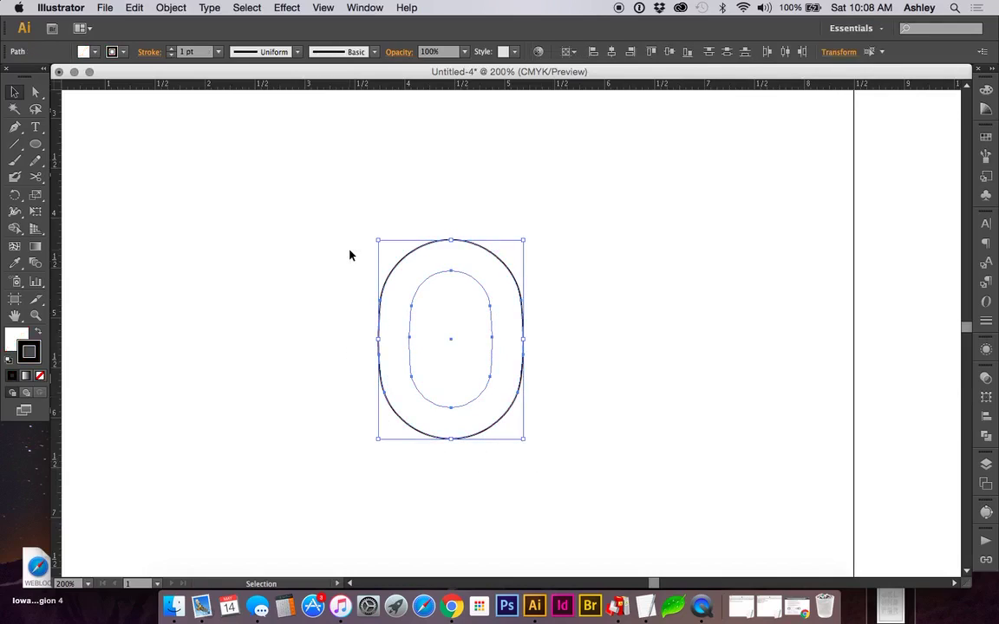
key("shift+x")
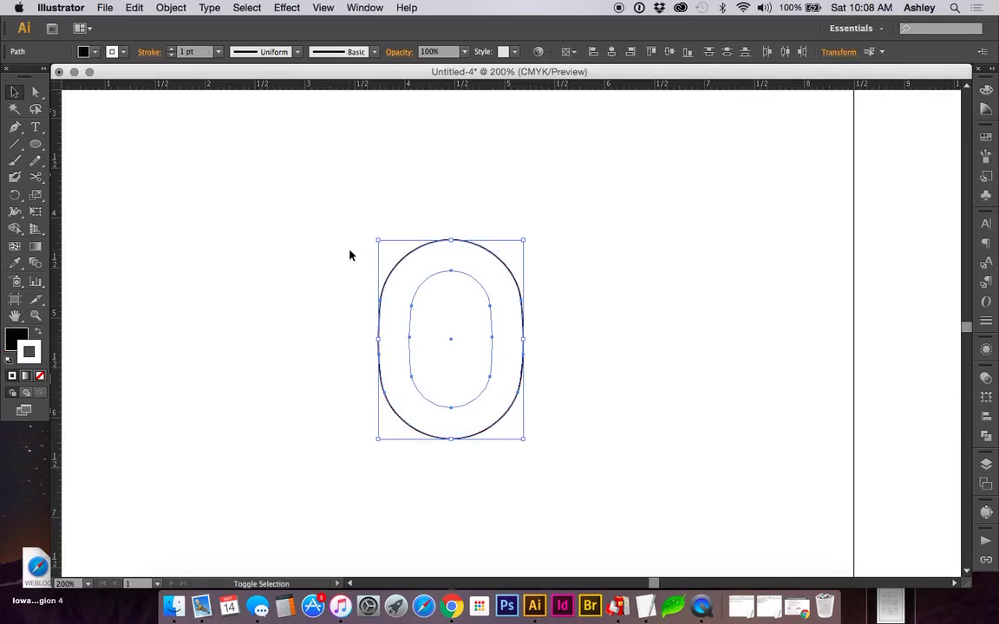
left_click(572, 276)
left_click_drag(558, 427, 321, 272)
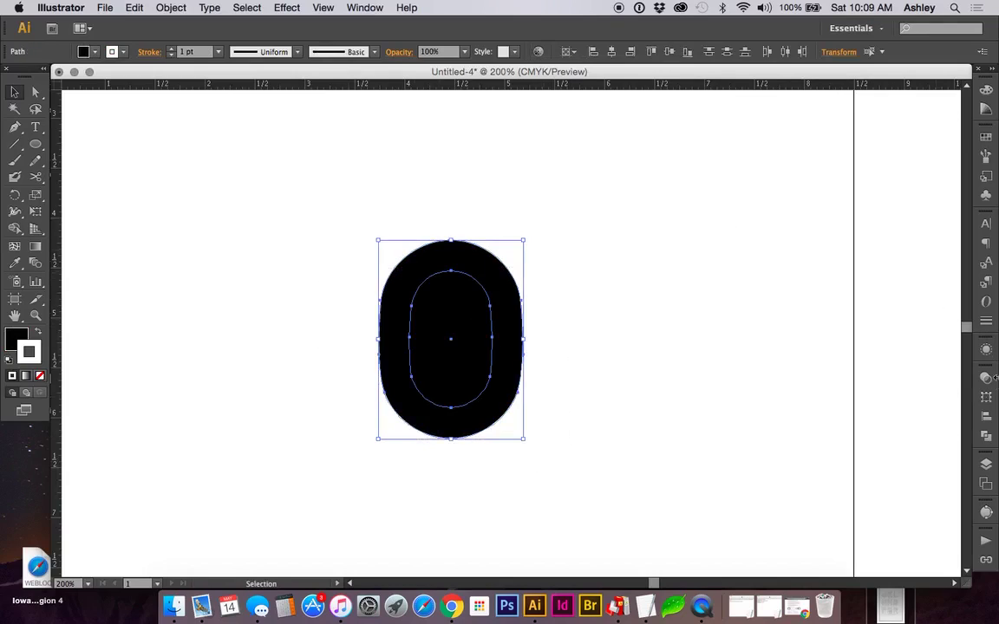
Apply Pathfinder Exclude so the inner oval becomes a hollow centre.
left_click(986, 436)
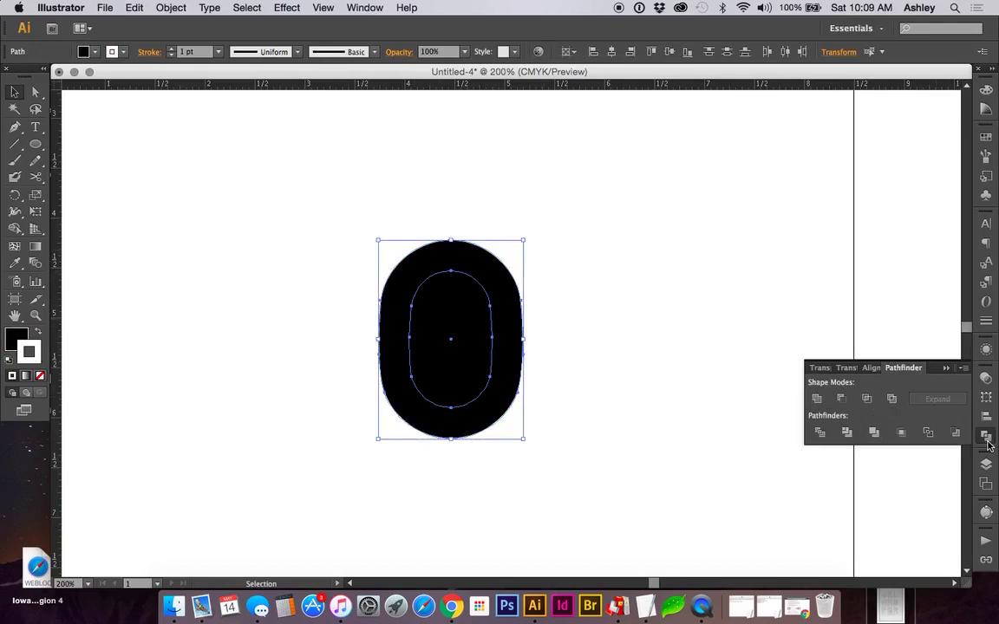
left_click(819, 433)
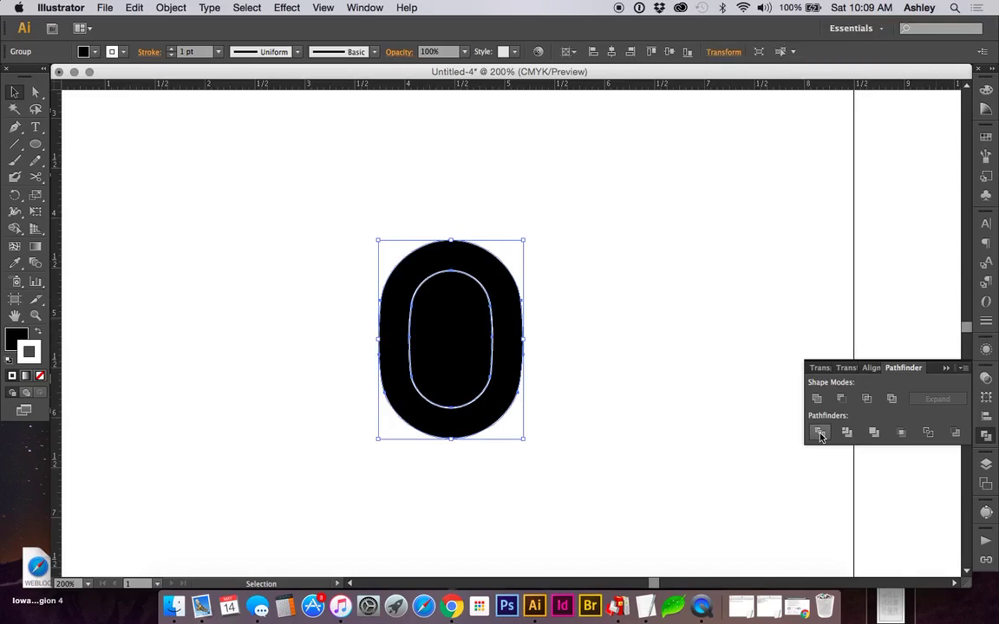
key("a")
key("v")
left_click(892, 400)
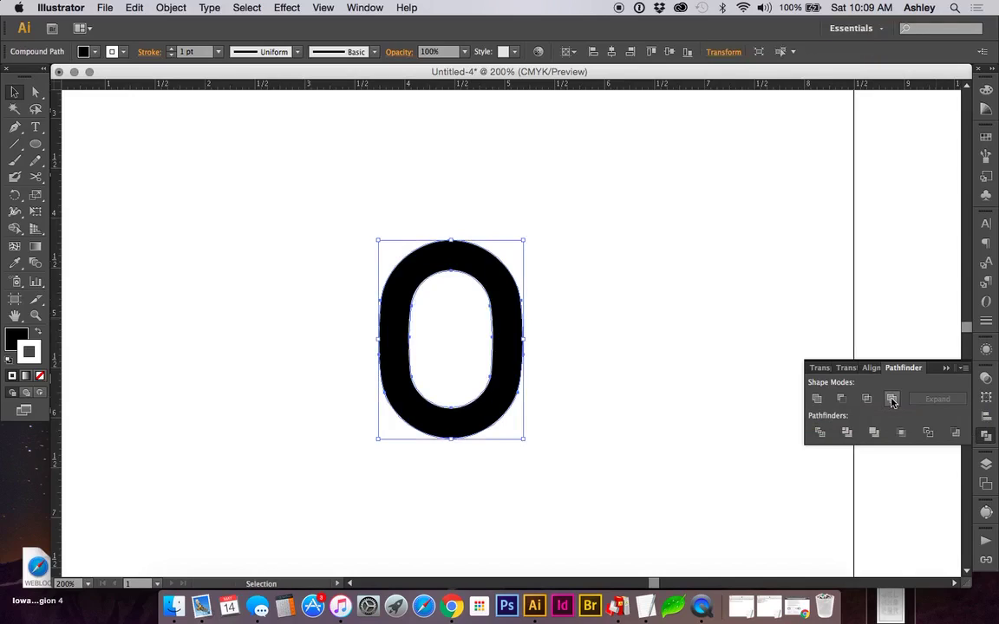
left_click(644, 303)
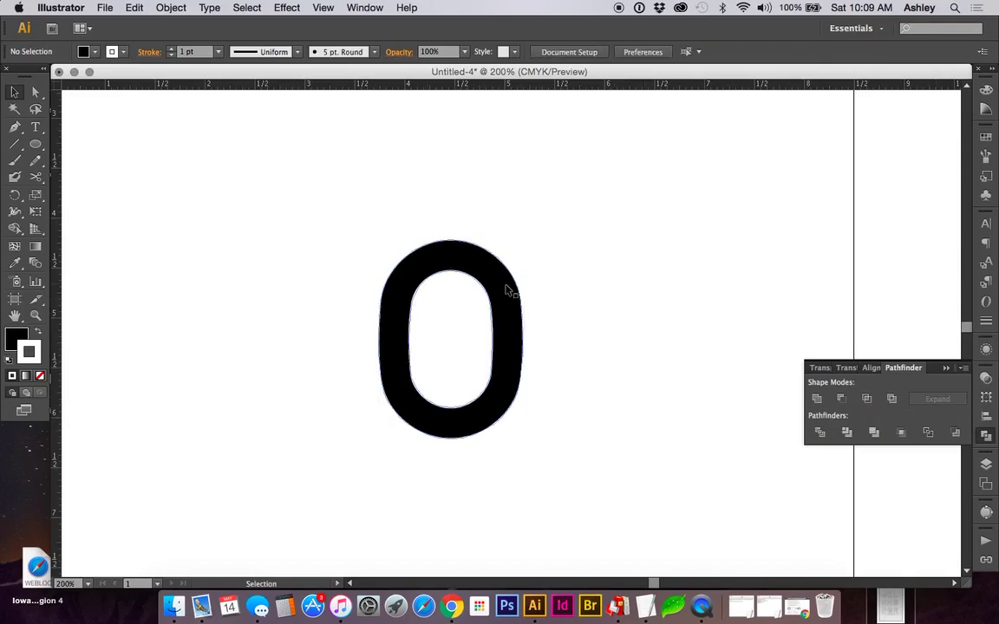
Duplicate the solid black O and place the copy to its right.
left_click(509, 289)
left_click(538, 304)
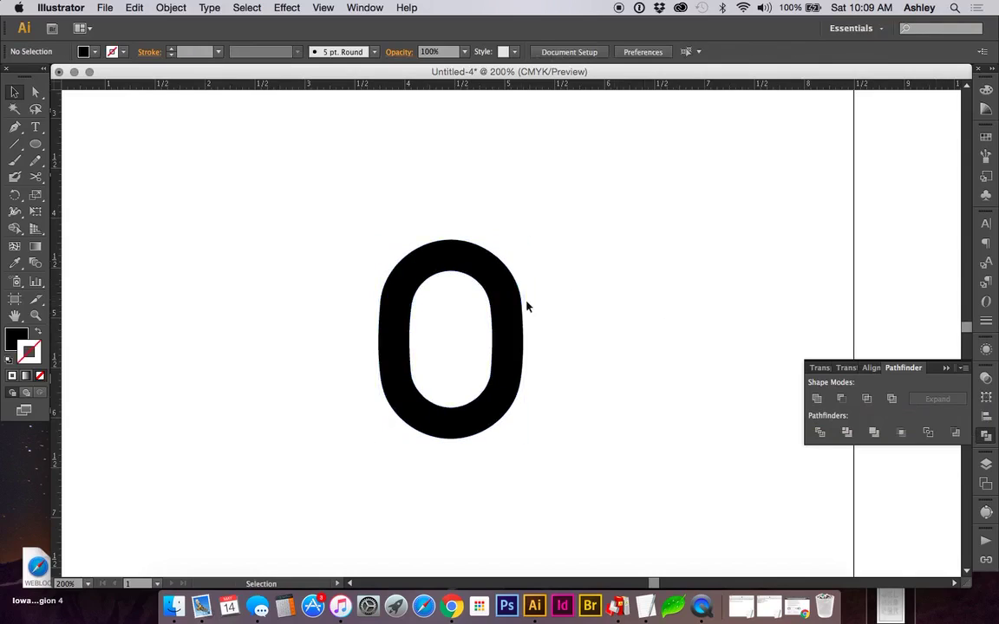
left_click(502, 302)
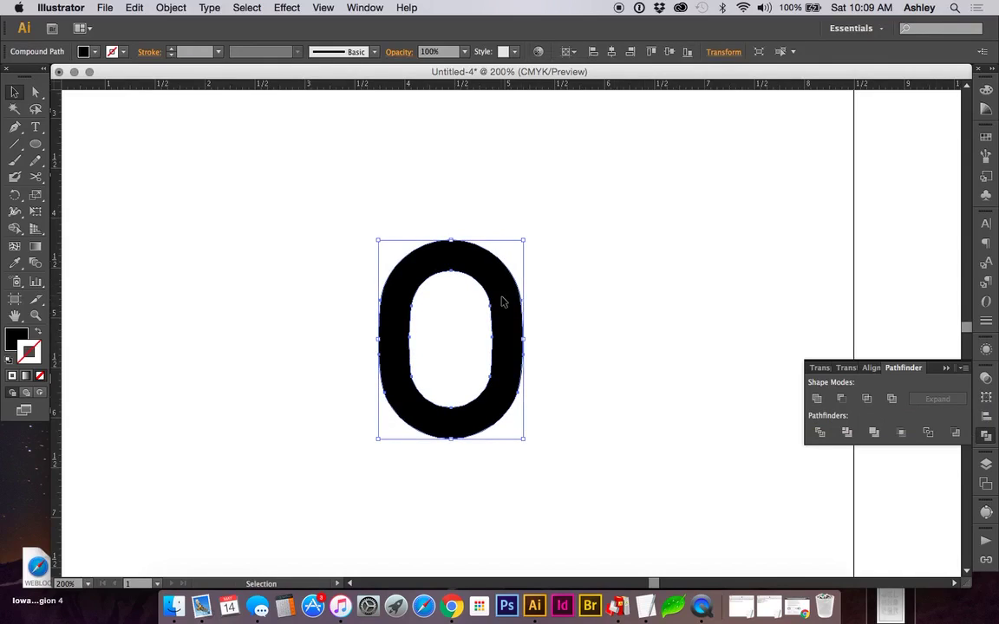
left_click_drag(502, 301, 665, 302)
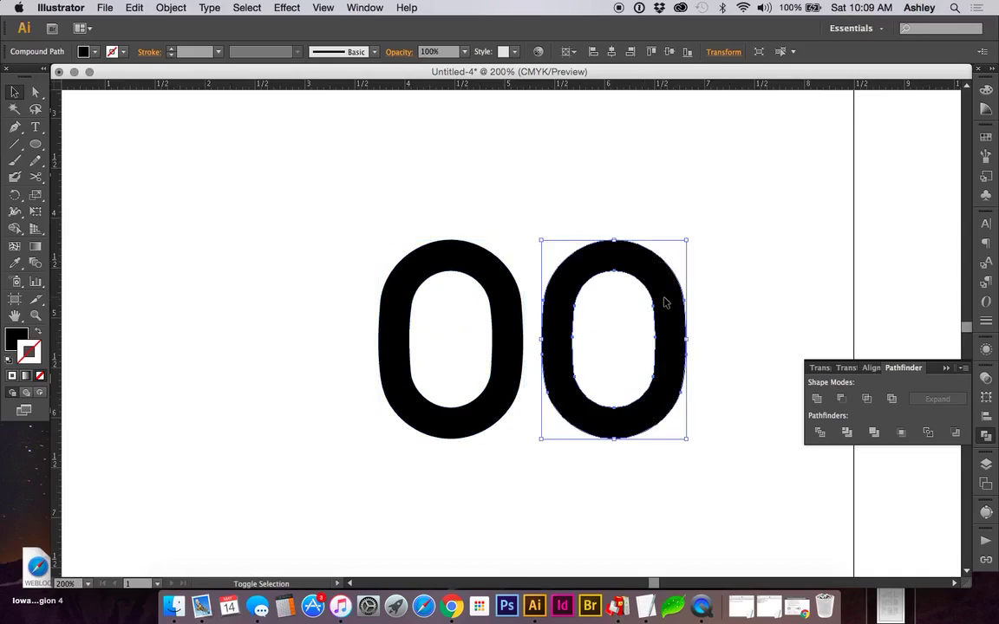
Turn the copy into an outline-only O, move both shapes up-left, and start Save As.
key("shift+x")
left_click(412, 168)
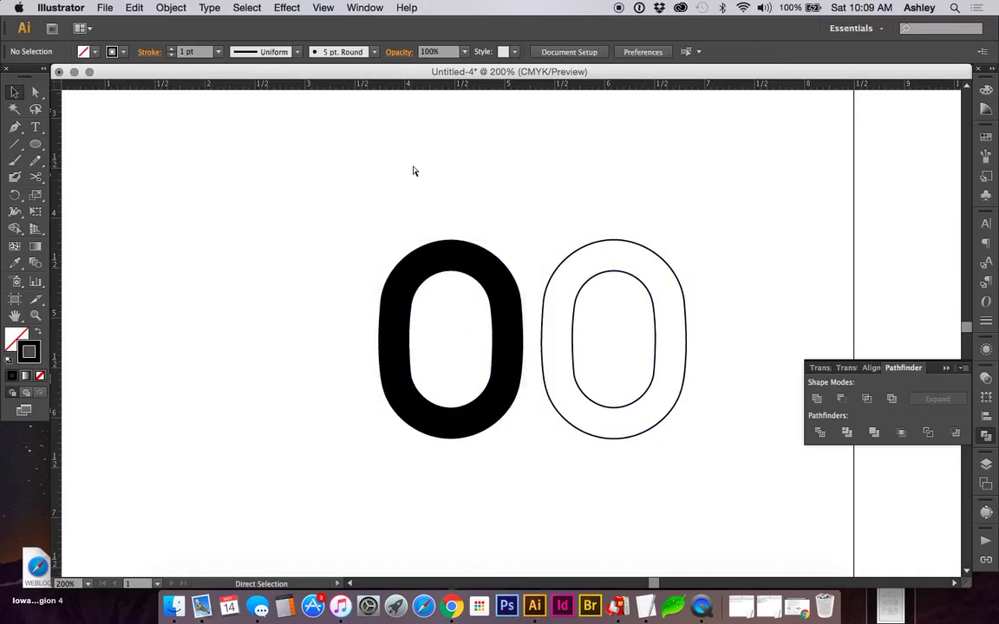
key("ctrl+minus")
key("ctrl+minus")
key("ctrl+minus")
mouse_move(455, 317)
left_mouse_down()
mouse_move(510, 363)
mouse_move(551, 376)
left_mouse_up()
left_click_drag(528, 328, 501, 273)
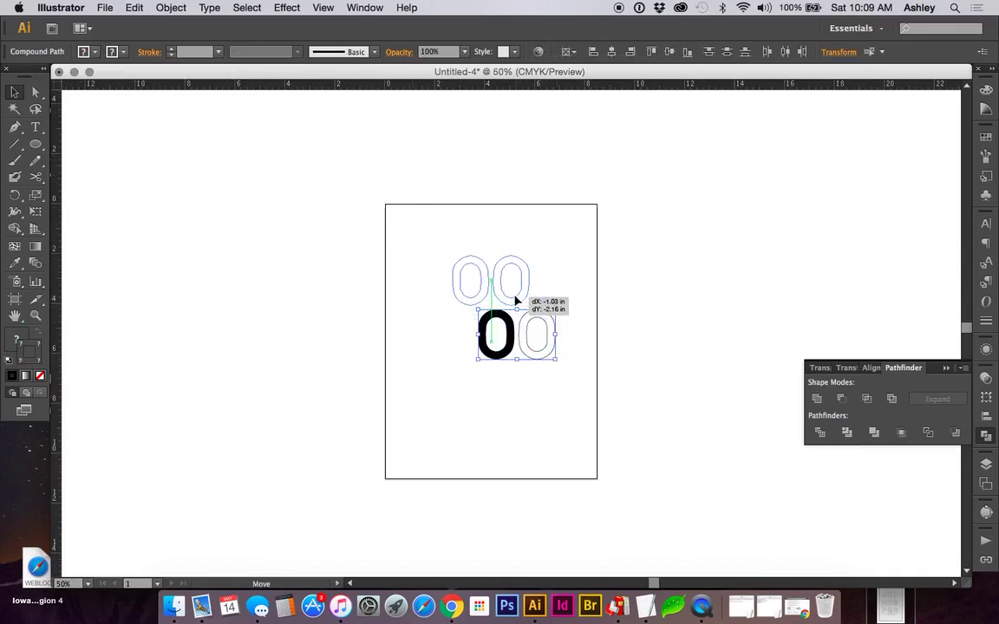
left_click(519, 395)
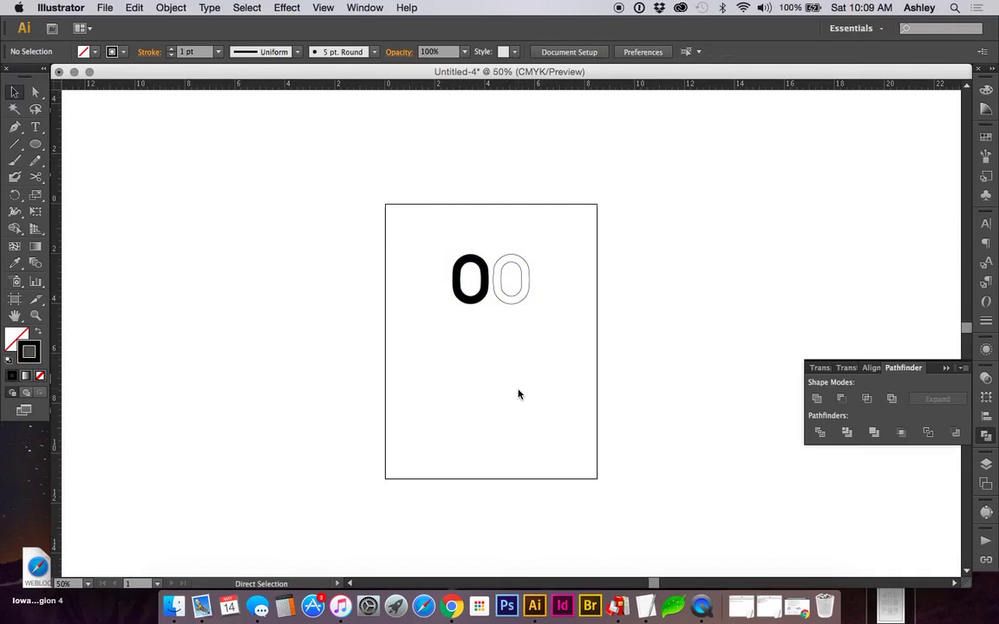
key("ctrl+s")
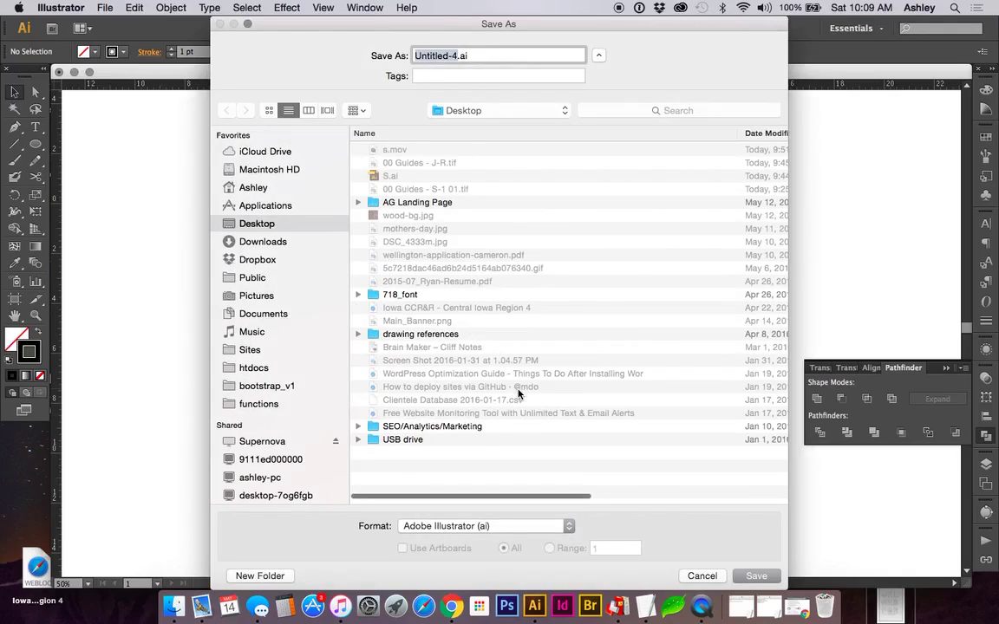
Save the file as 0.ai in Illustrator CS6 format, accepting the legacy warning.
type("0")
key("Return")
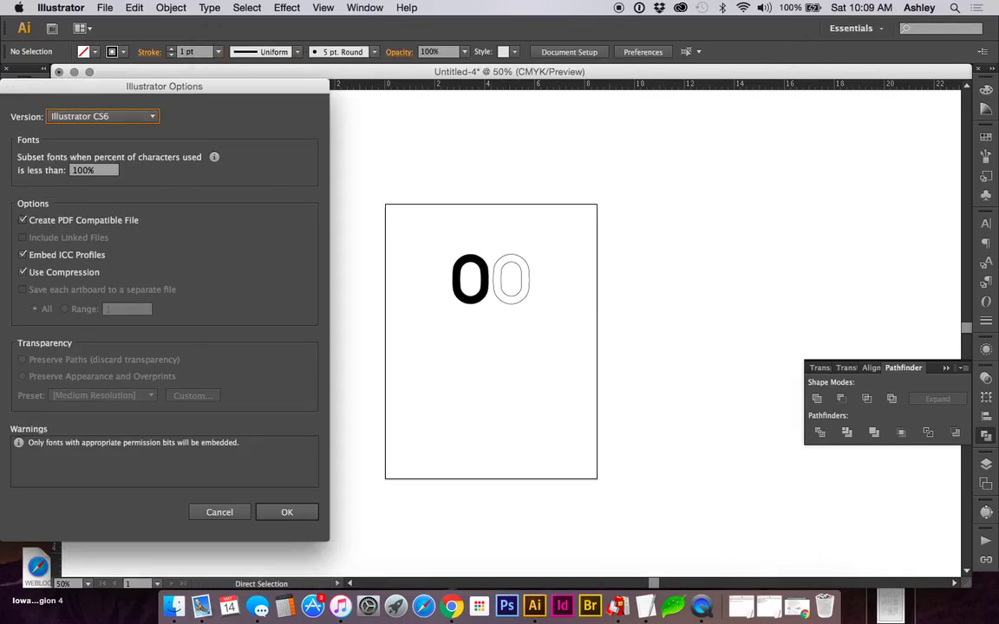
key("Return")
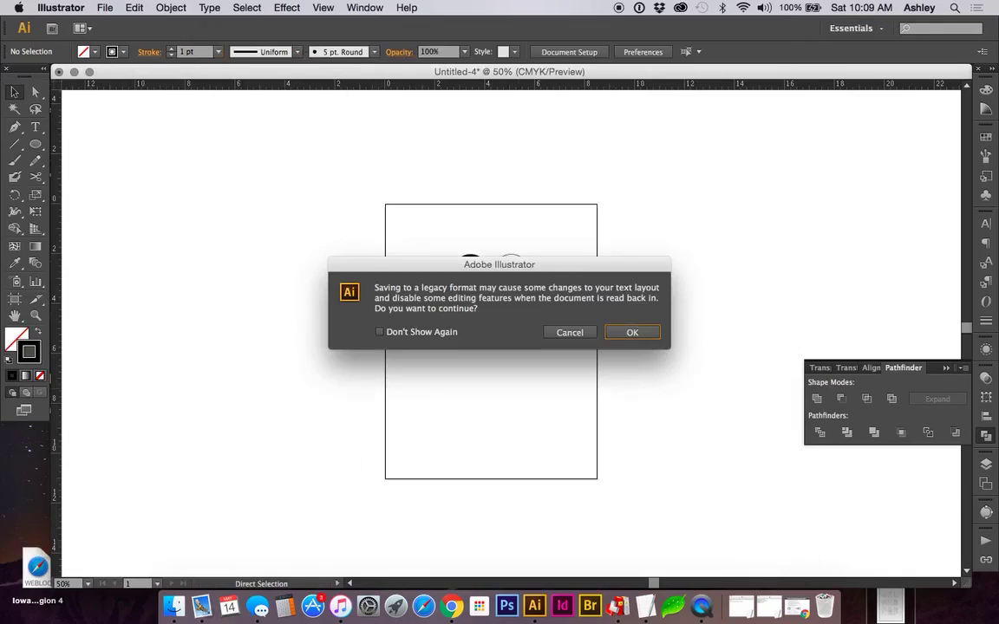
key("Return")
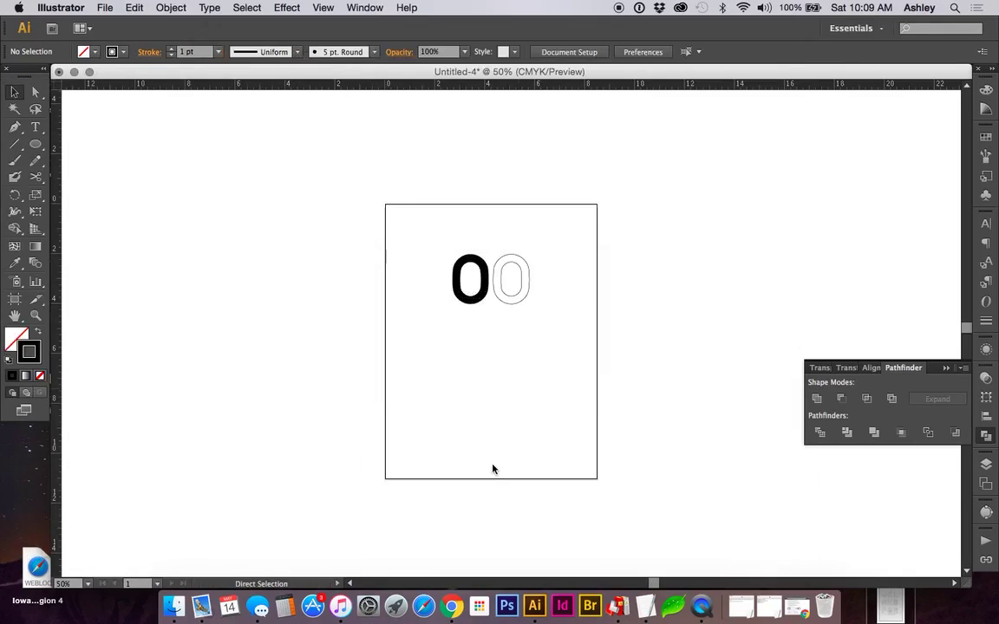